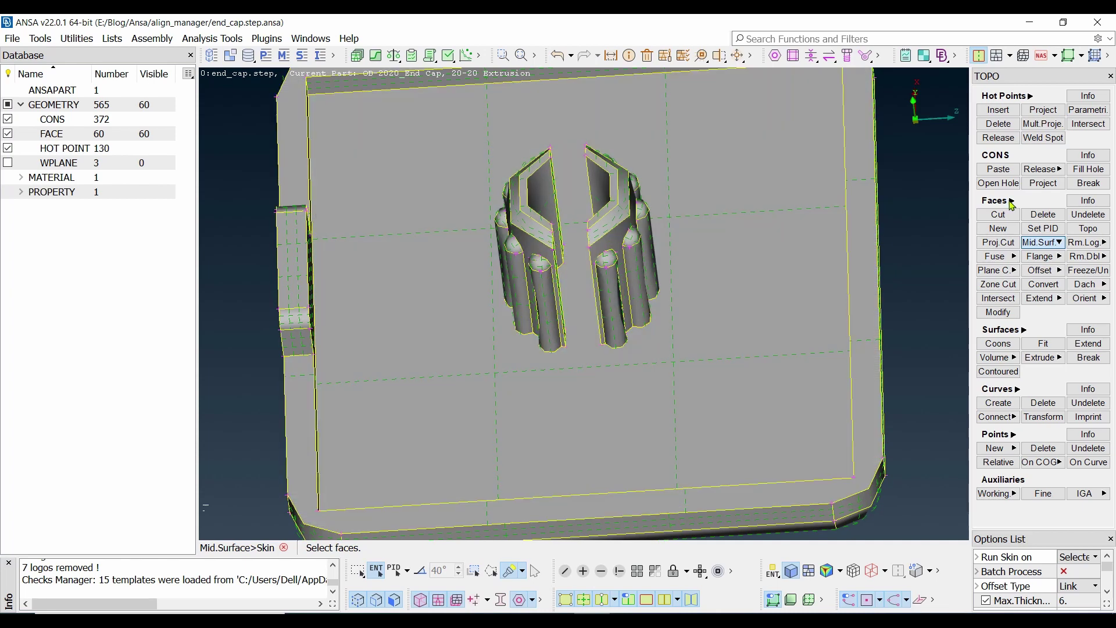
left_click(1012, 200)
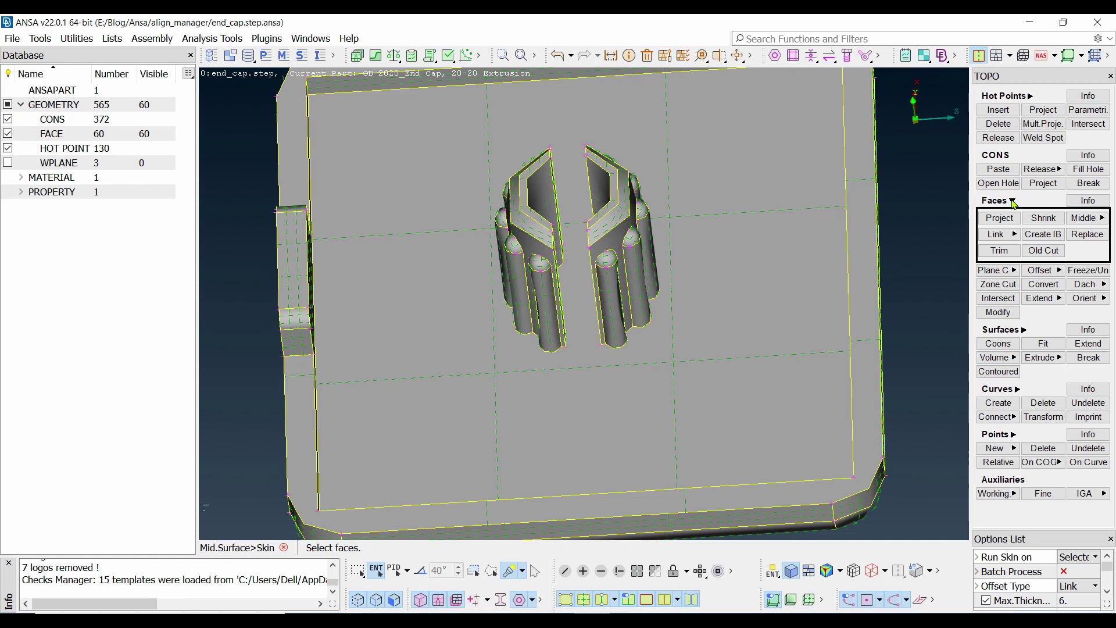
left_click(1091, 219)
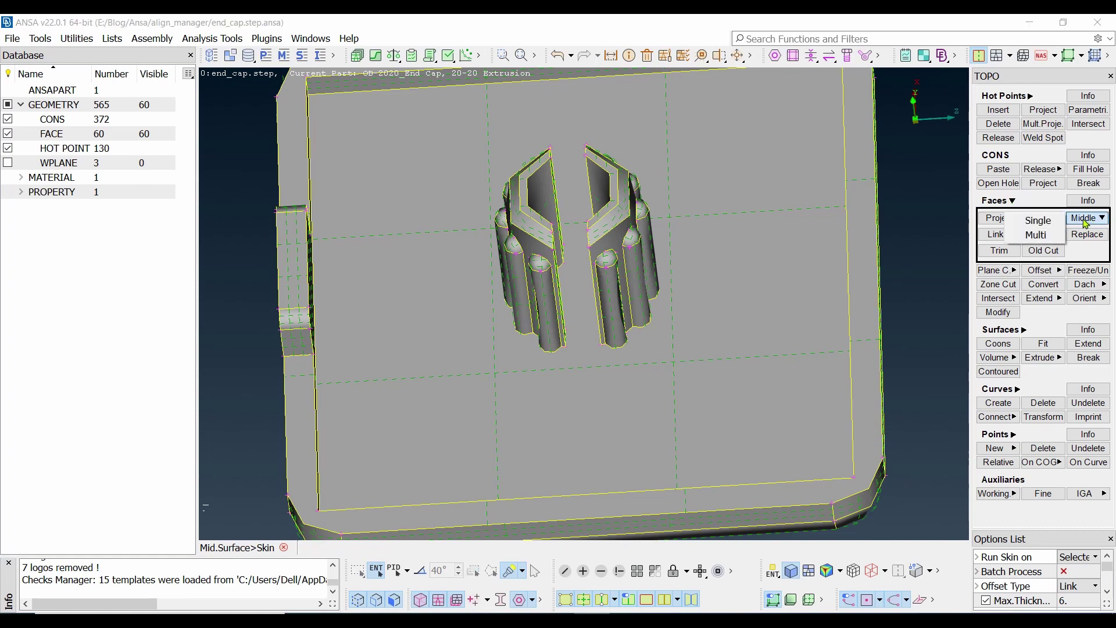
left_click(1040, 236)
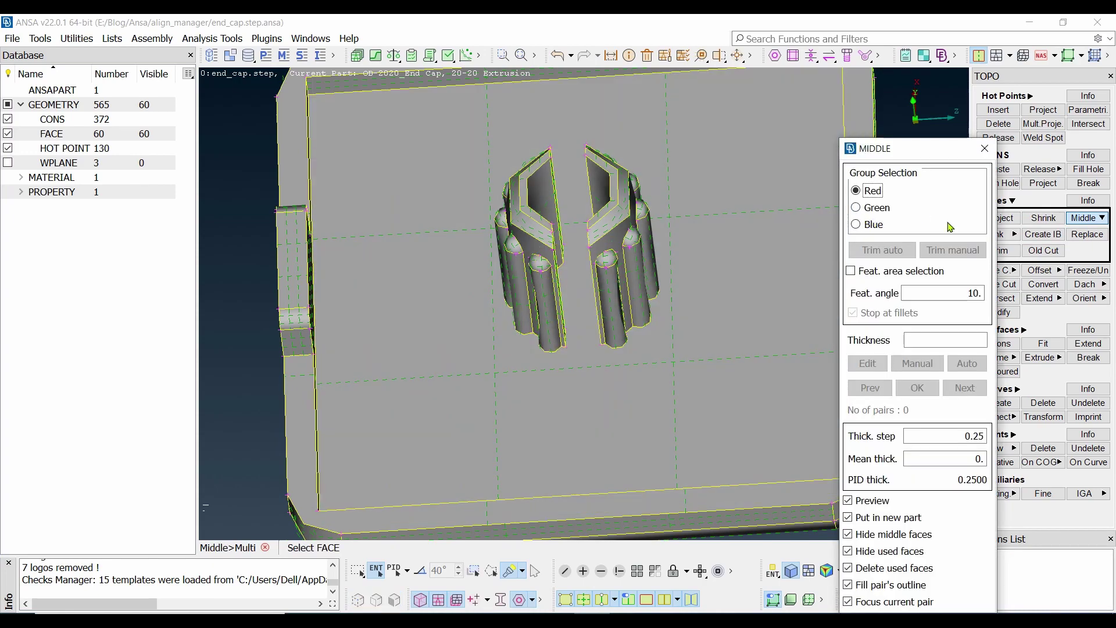
scroll(634, 291, "down", 3)
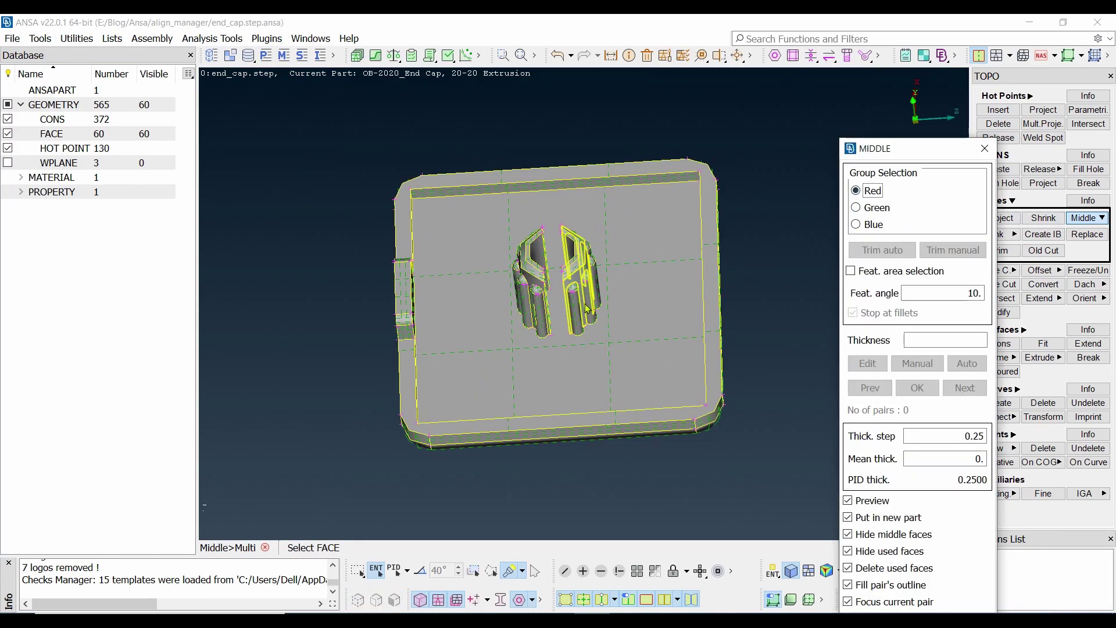
scroll(599, 300, "up", 3)
left_click_drag(583, 302, 567, 268, "ctrl")
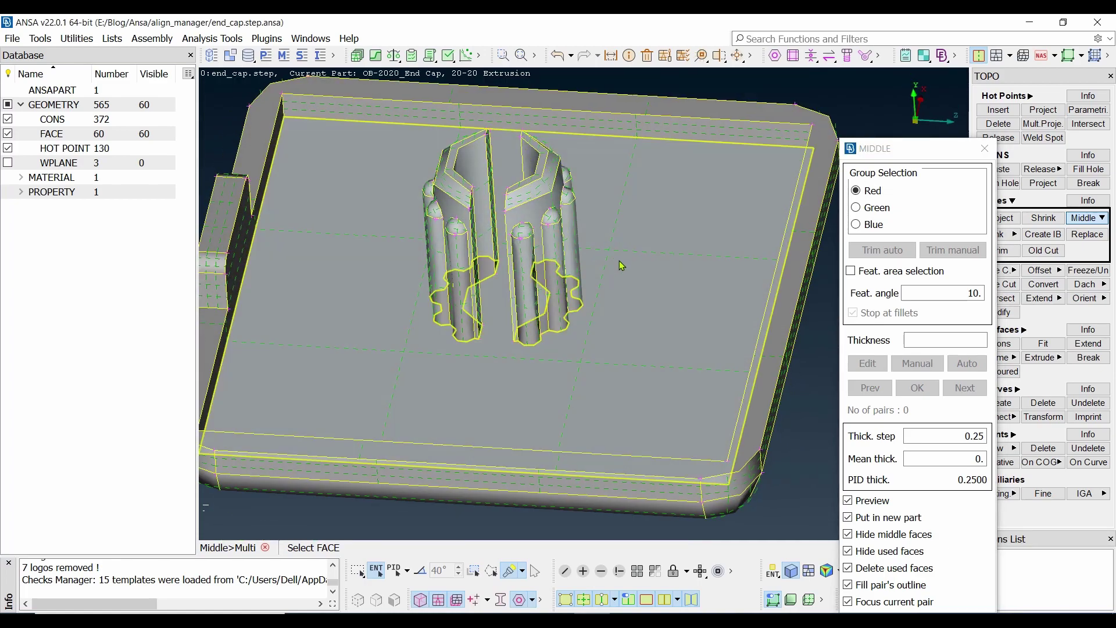
scroll(562, 285, "up", 3)
left_click_drag(583, 372, 552, 365, "ctrl")
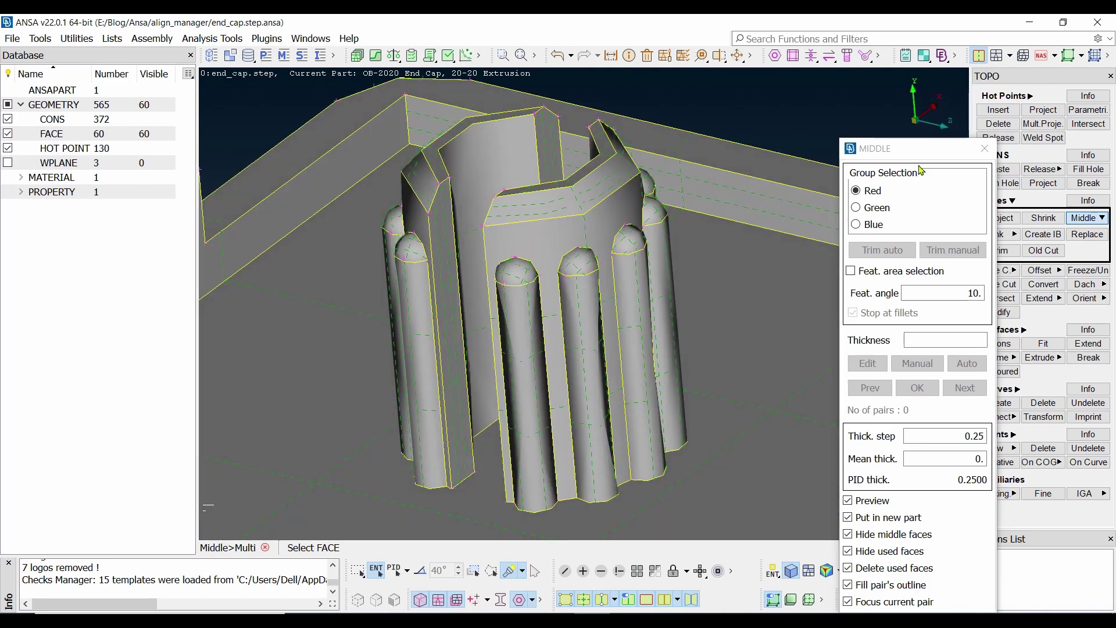
left_click(984, 149)
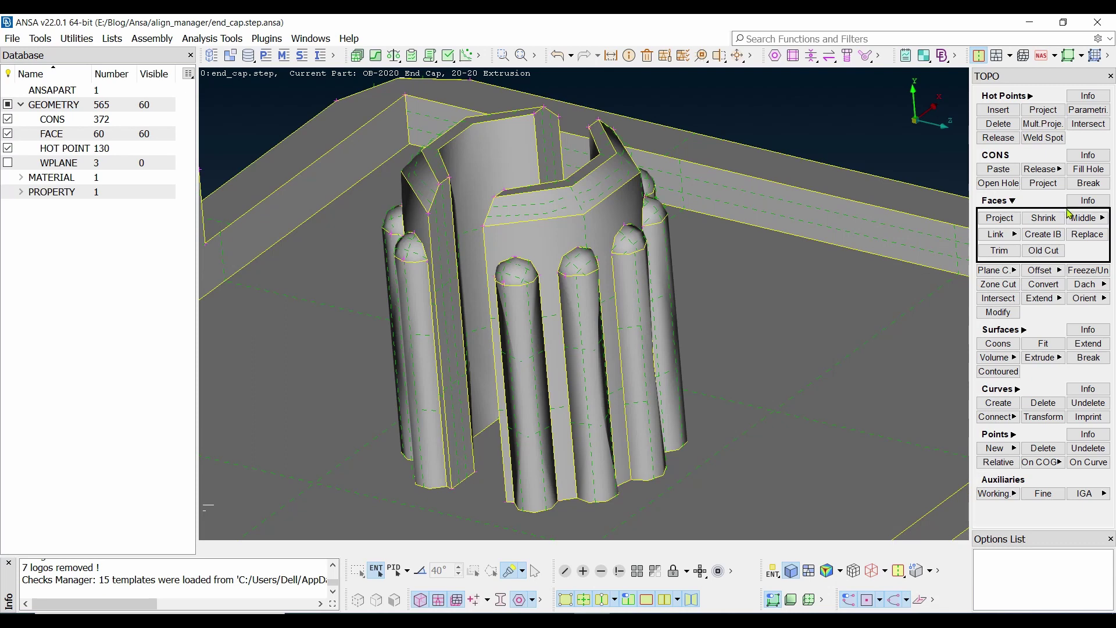
left_click(1008, 201)
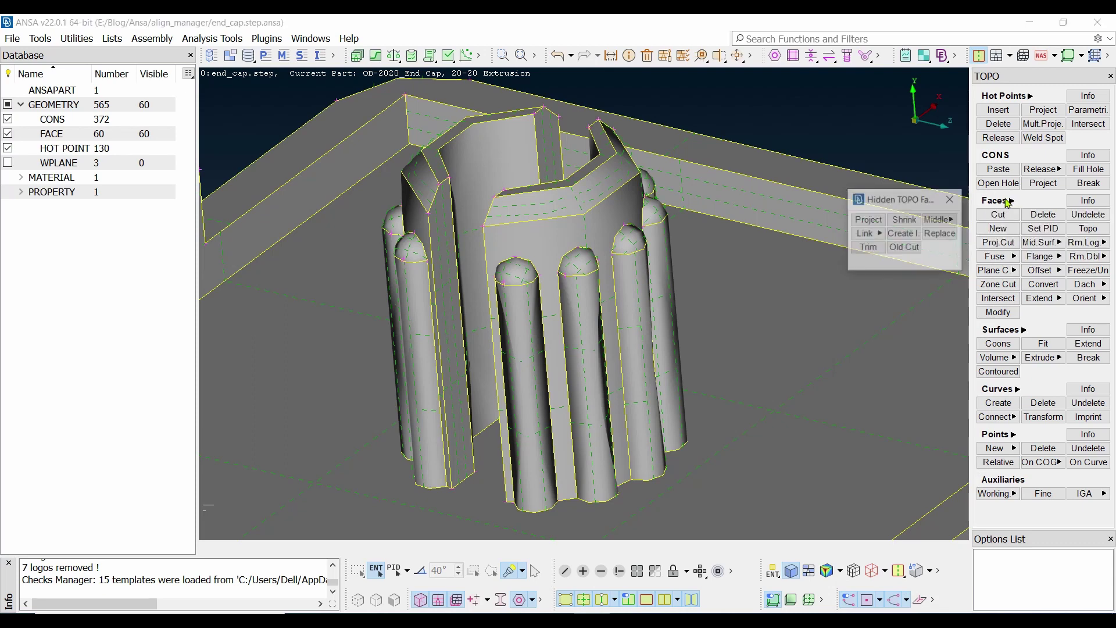
left_click(951, 201)
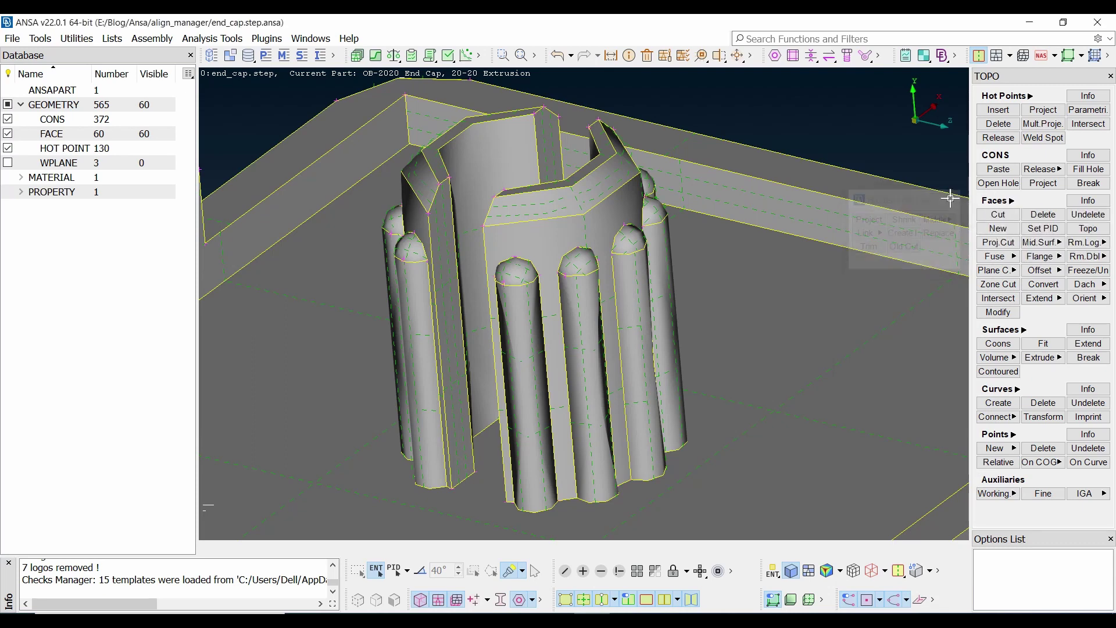
Step: Set the element length to 0.5 on all perimeters of the end cap in the MESH module
left_click(998, 58)
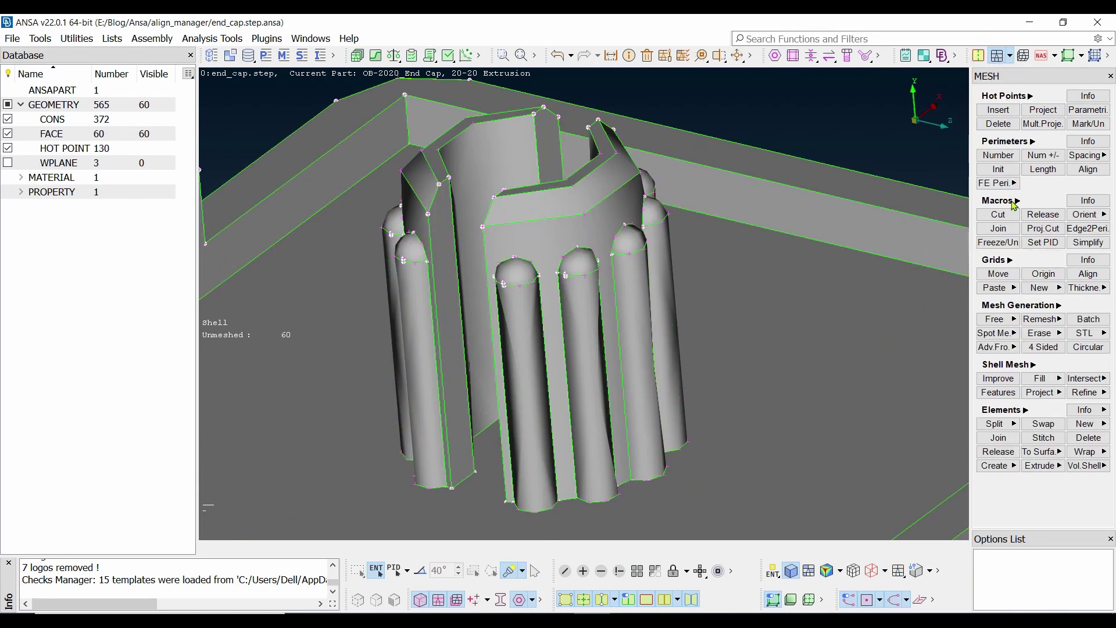
left_click(1041, 168)
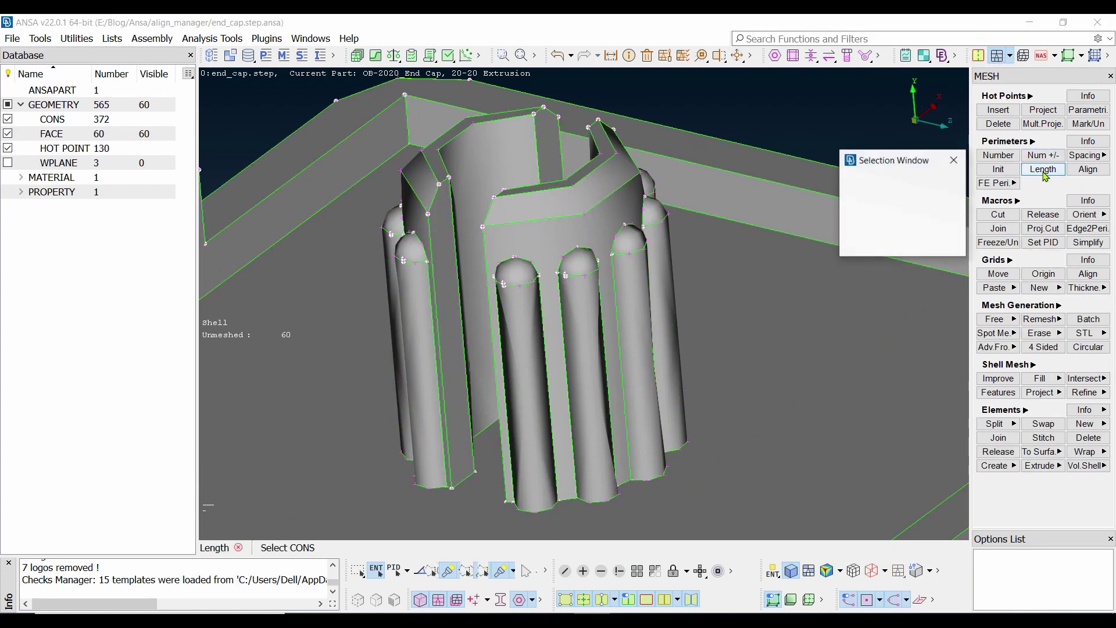
scroll(491, 251, "down", 6)
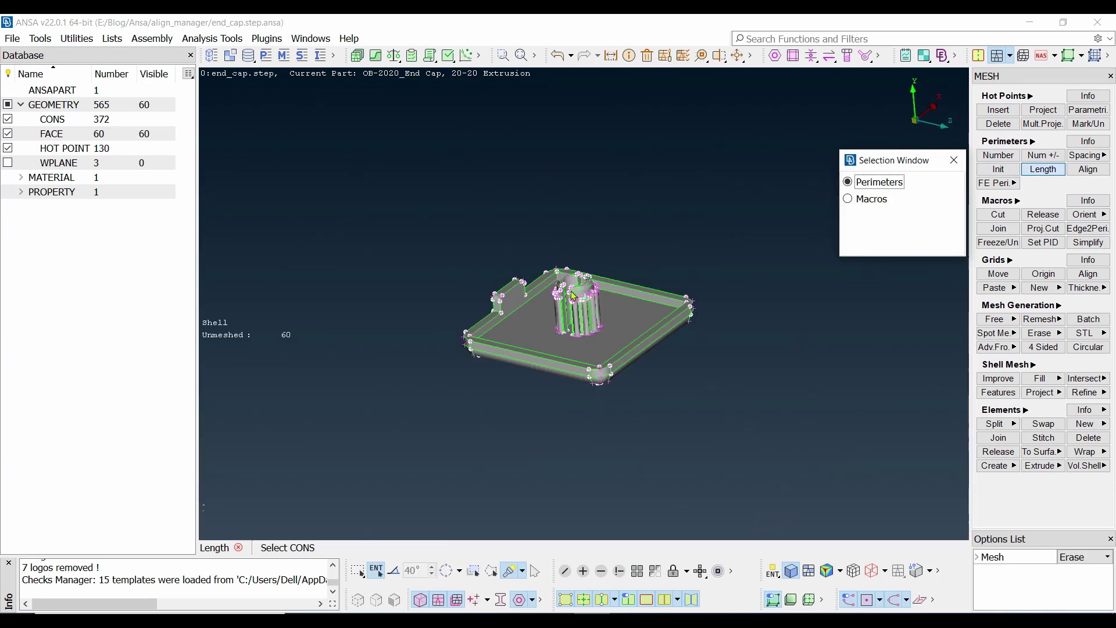
left_click_drag(411, 207, 750, 454)
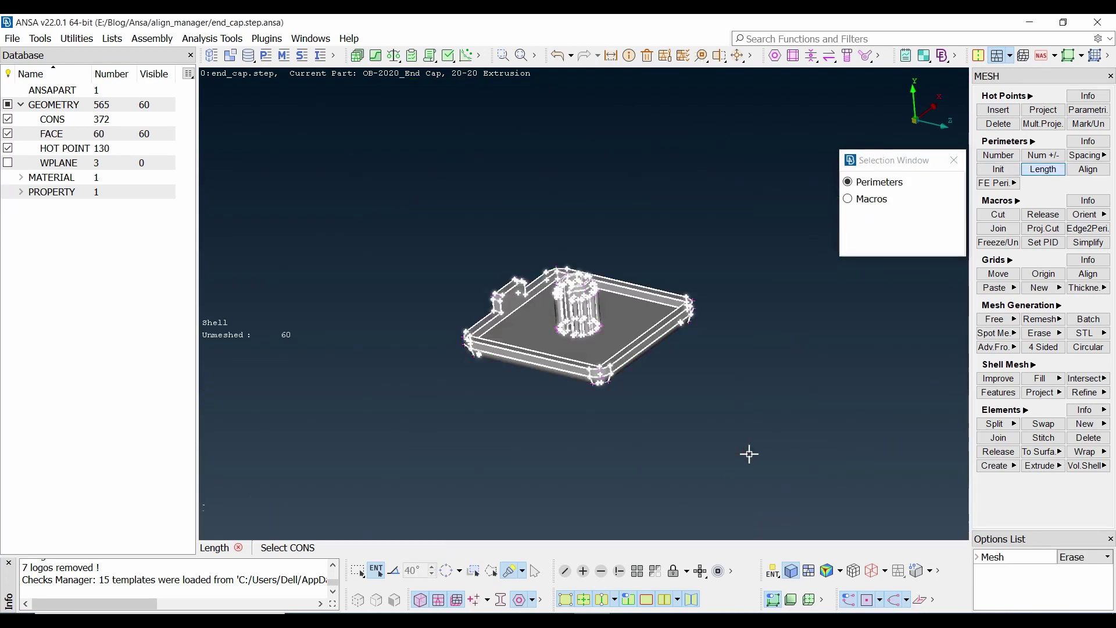
middle_click(769, 352)
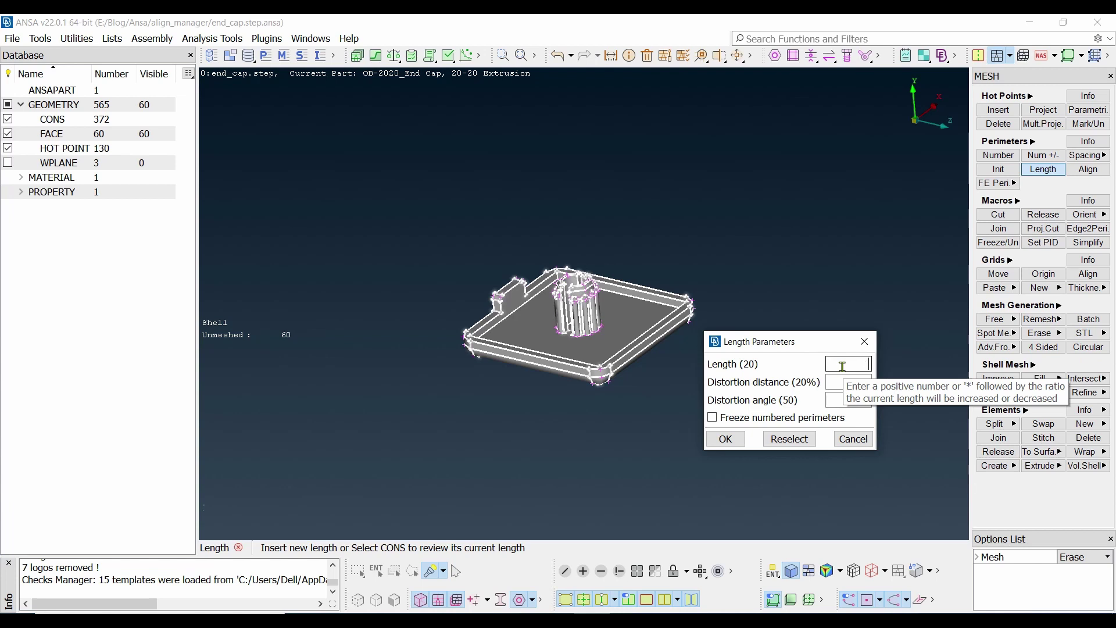
left_click(726, 438)
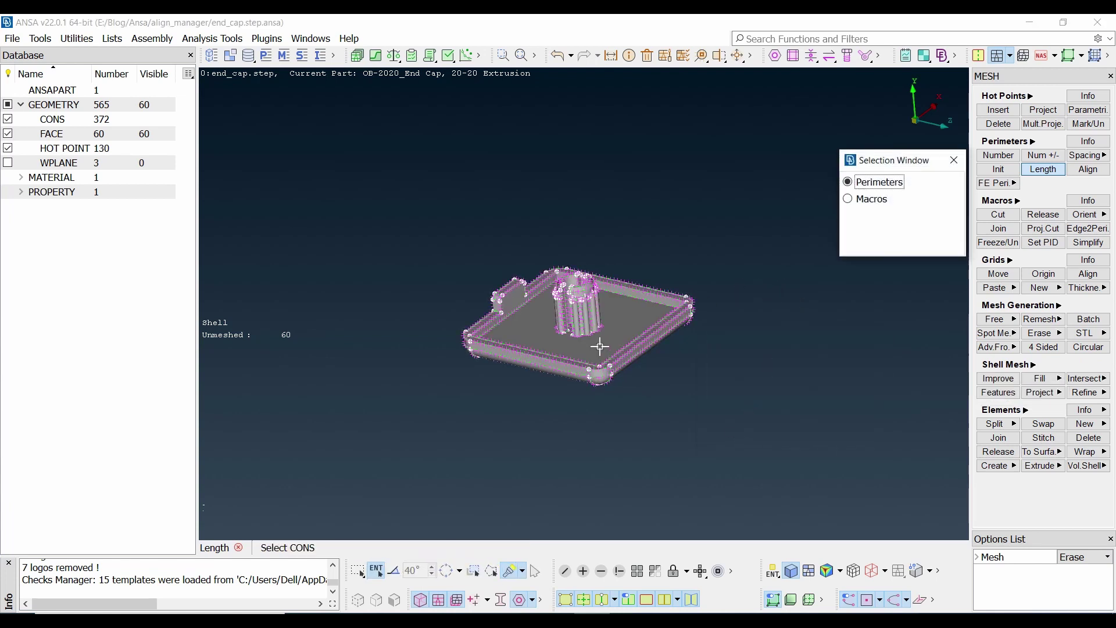
Step: Set the element length of all the end cap's perimeters to 0.1 and accept that length
scroll(601, 345, "up", 10)
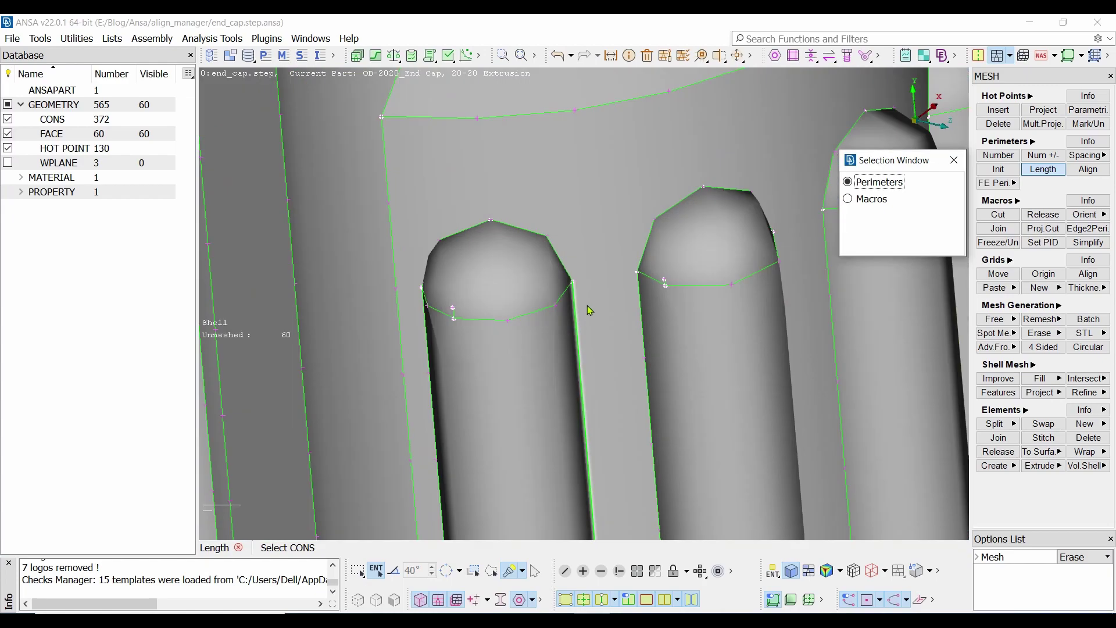
scroll(587, 305, "down", 6)
mouse_move(609, 297)
left_mouse_down("ctrl")
mouse_move(584, 279)
mouse_move(617, 322)
mouse_move(611, 314)
left_mouse_up("ctrl")
scroll(612, 302, "up", 6)
scroll(584, 302, "down", 6)
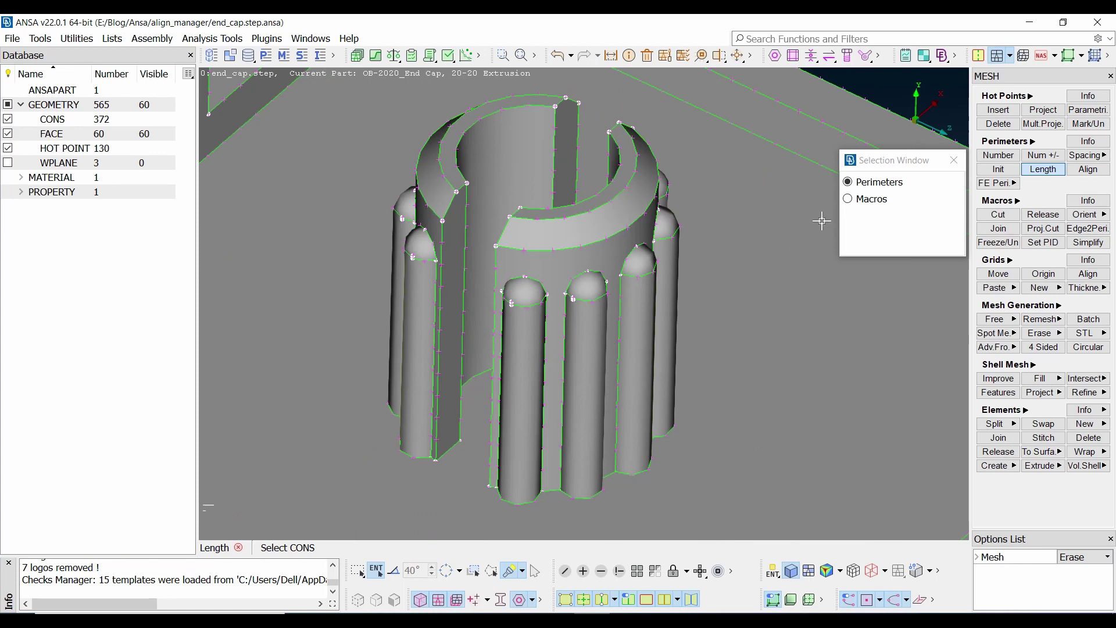
scroll(704, 282, "down", 10)
left_click_drag(334, 165, 774, 475)
middle_click(775, 474)
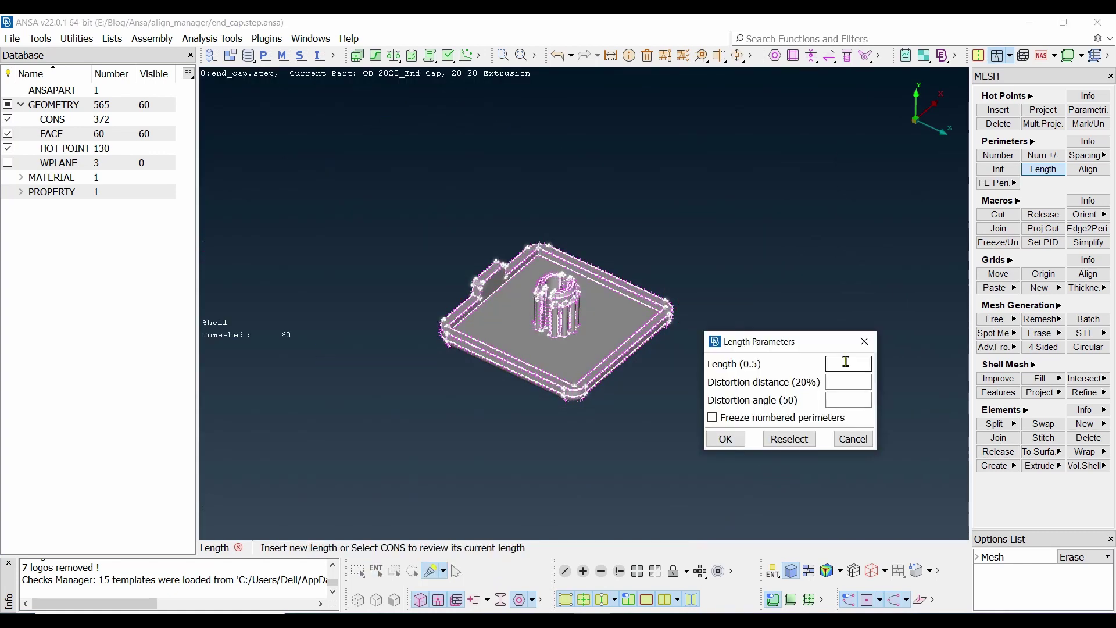
type("0.1")
key("Return")
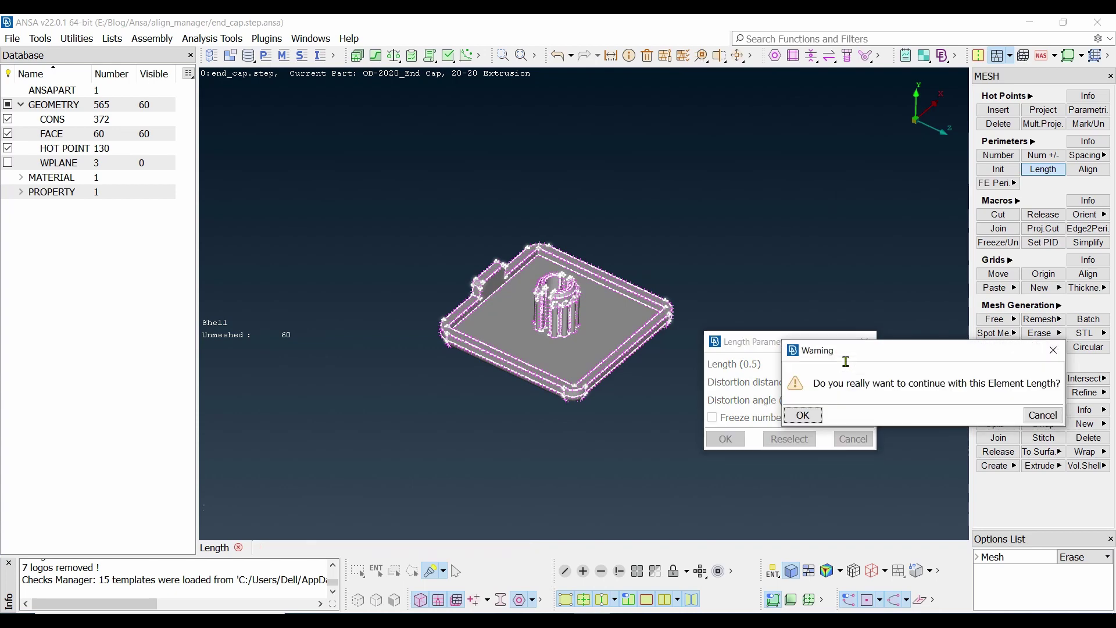
left_click(803, 415)
Step: Return to the TOPO module and start the multi-face Middle command with the Red group active at the slotted cylinder
scroll(587, 308, "up", 5)
scroll(586, 308, "up", 6)
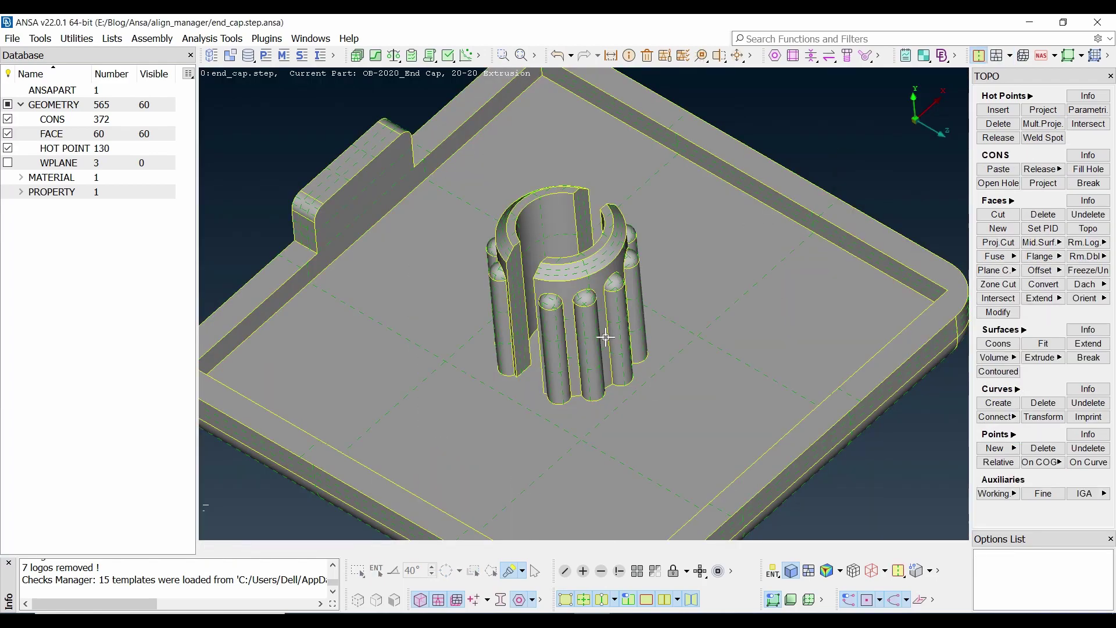
scroll(550, 256, "up", 4)
mouse_move(605, 337)
left_mouse_down("ctrl")
mouse_move(551, 256)
mouse_move(587, 303)
left_mouse_up("ctrl")
scroll(565, 294, "up", 5)
scroll(512, 286, "down", 5)
left_click_drag(539, 336, 566, 323, "ctrl")
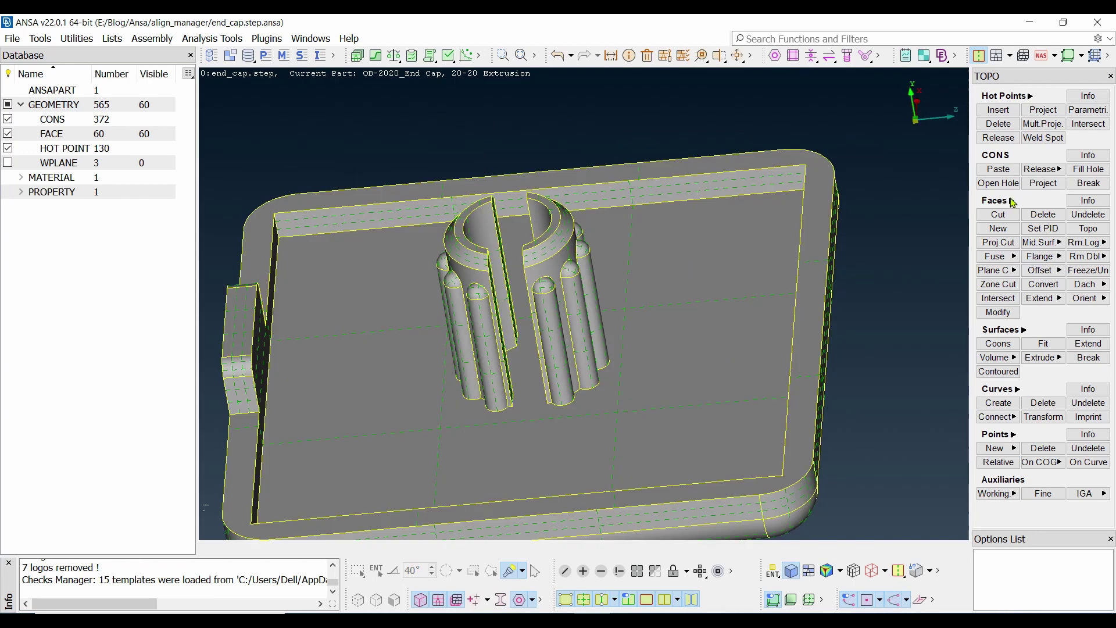
left_click(1011, 200)
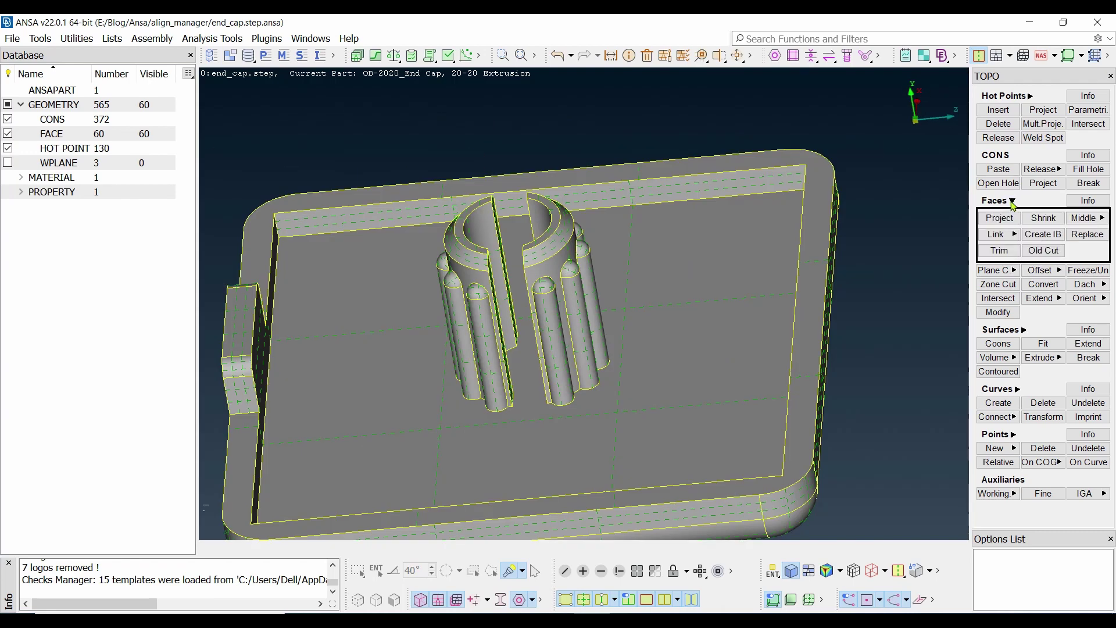
left_click(1084, 221)
left_click(1038, 235)
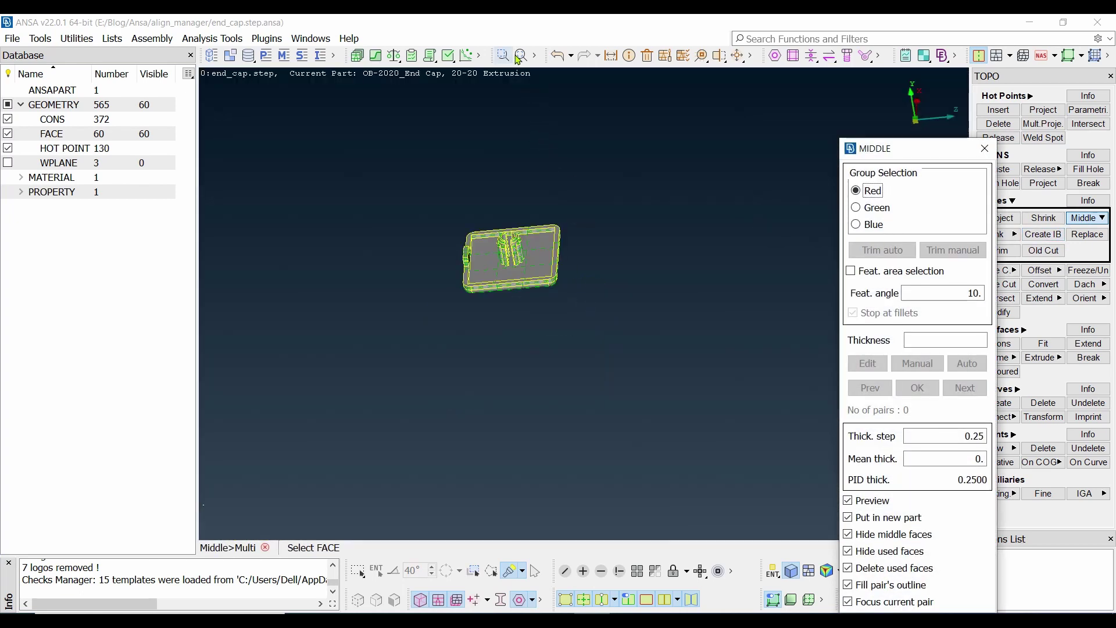
left_click(521, 59)
mouse_move(574, 285)
left_mouse_down("ctrl")
mouse_move(573, 247)
mouse_move(559, 261)
mouse_move(568, 296)
mouse_move(570, 282)
left_mouse_up("ctrl")
scroll(584, 294, "up", 5)
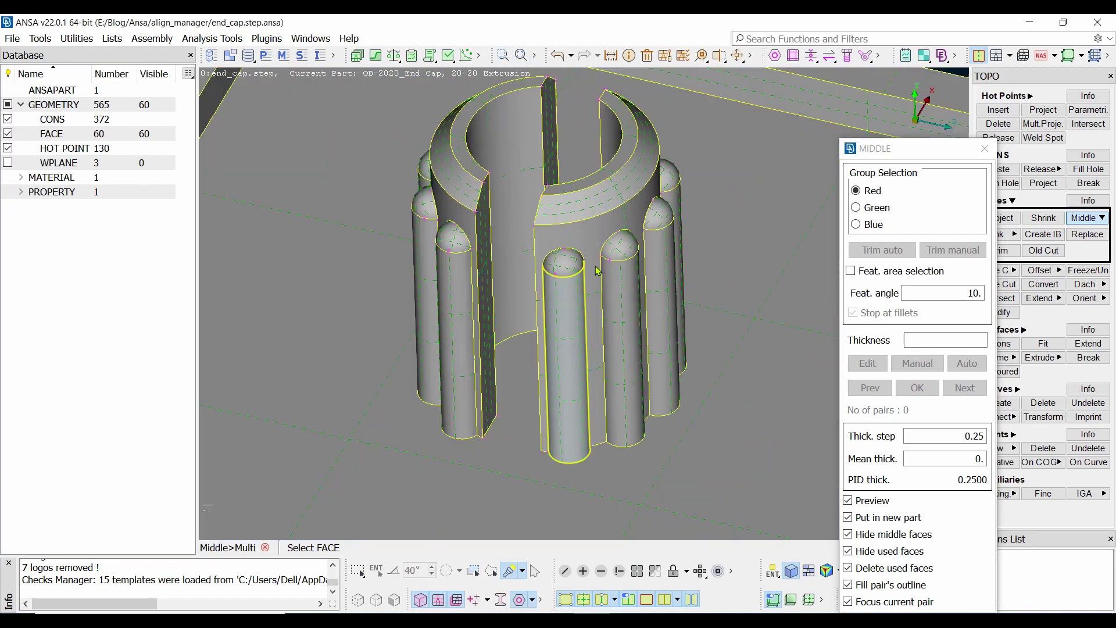
left_click_drag(626, 319, 612, 300, "ctrl")
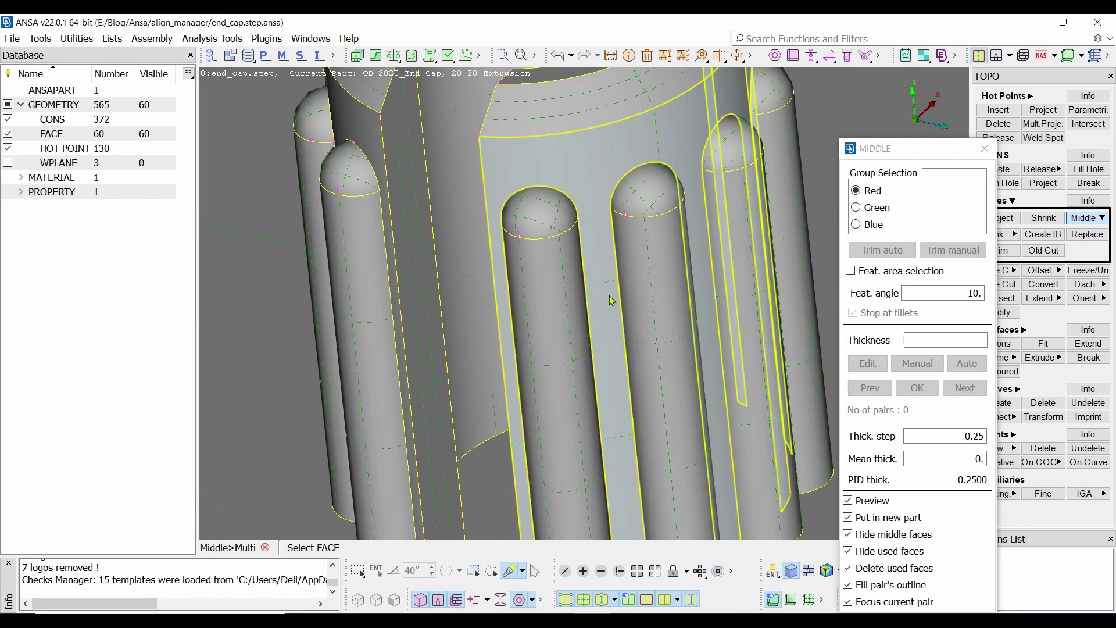
scroll(610, 301, "down", 6)
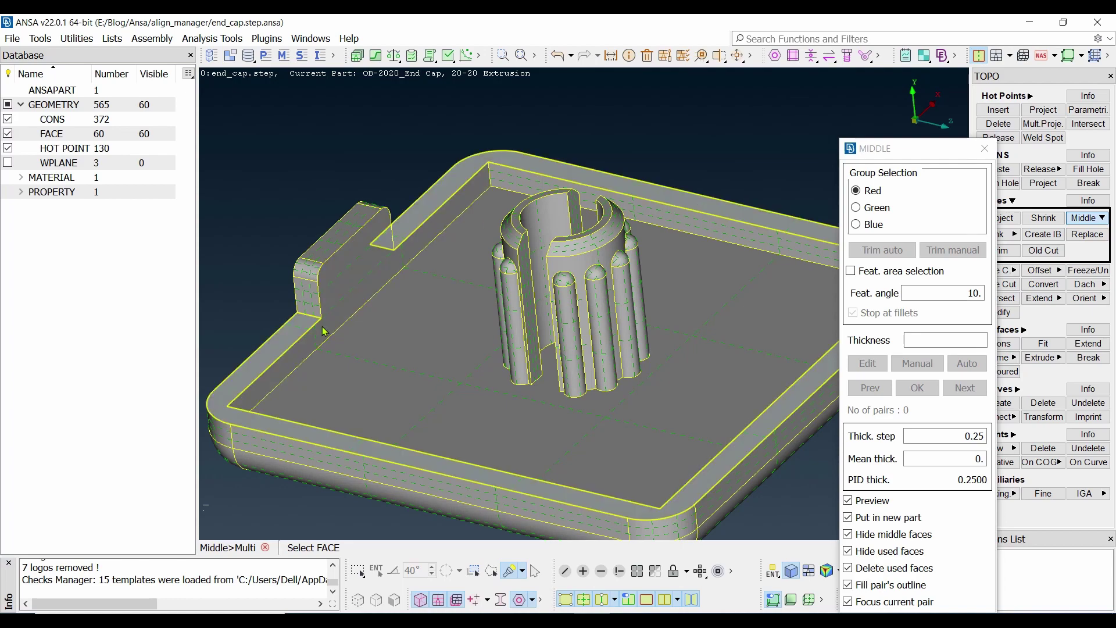
scroll(584, 288, "up", 5)
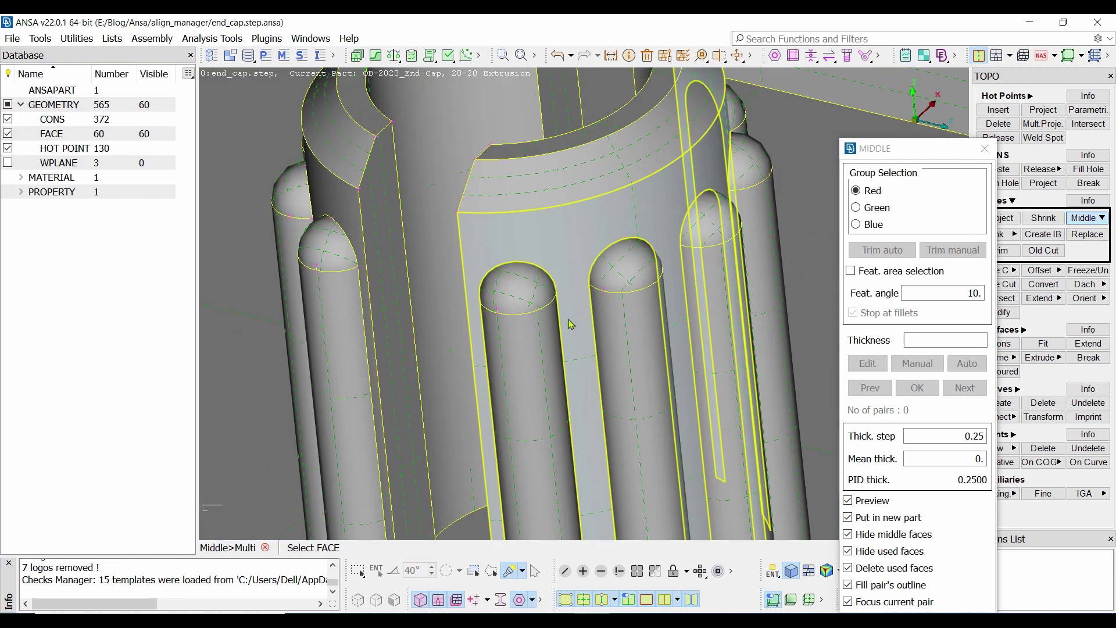
Step: Add the outer wall of one cylinder half and its first four ribs, including their domed tops, to the Red group
left_click(524, 309)
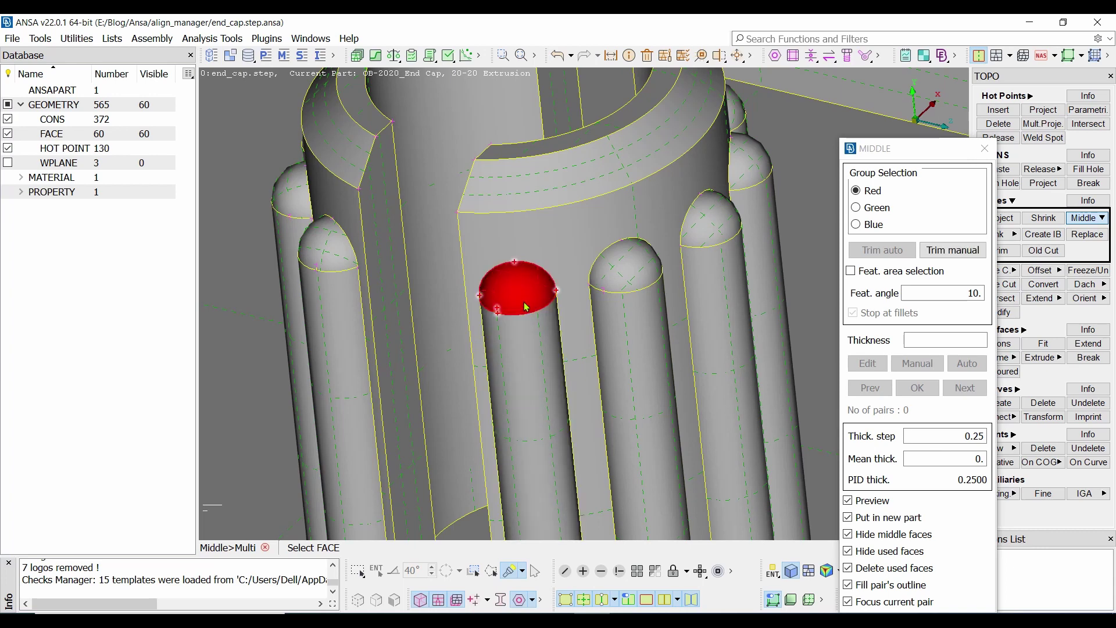
left_click(533, 344)
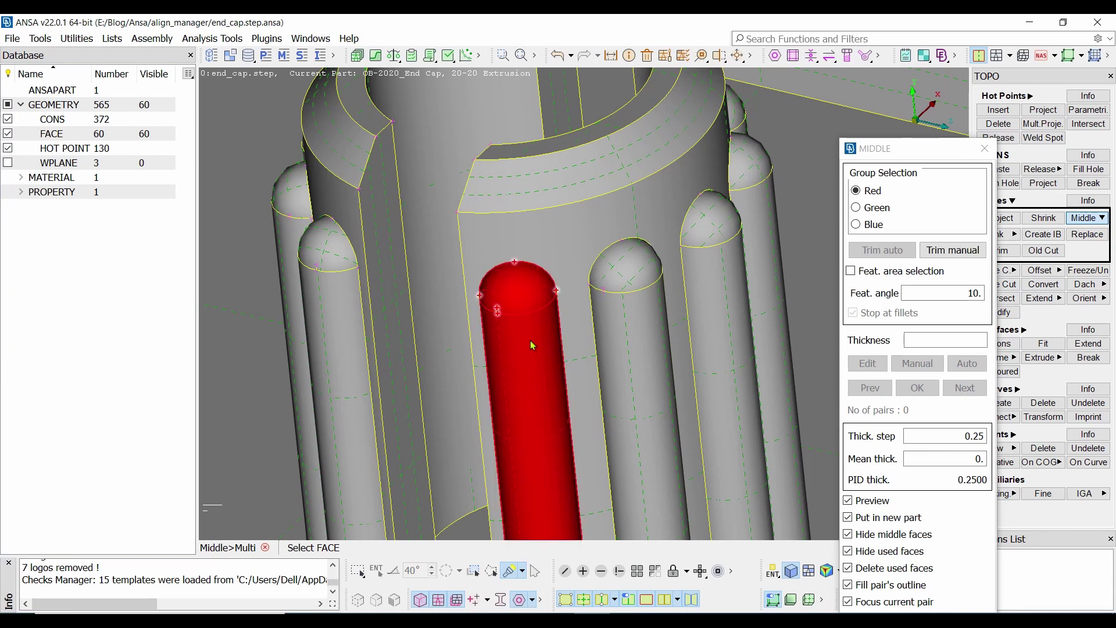
left_click(576, 324)
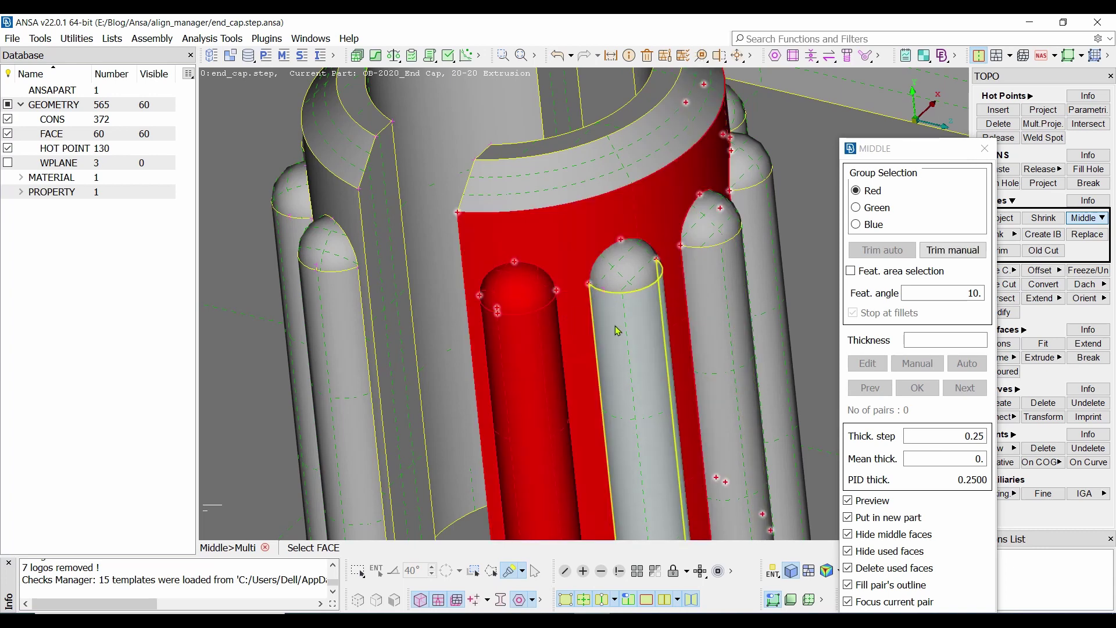
left_click(617, 330)
left_click(689, 288)
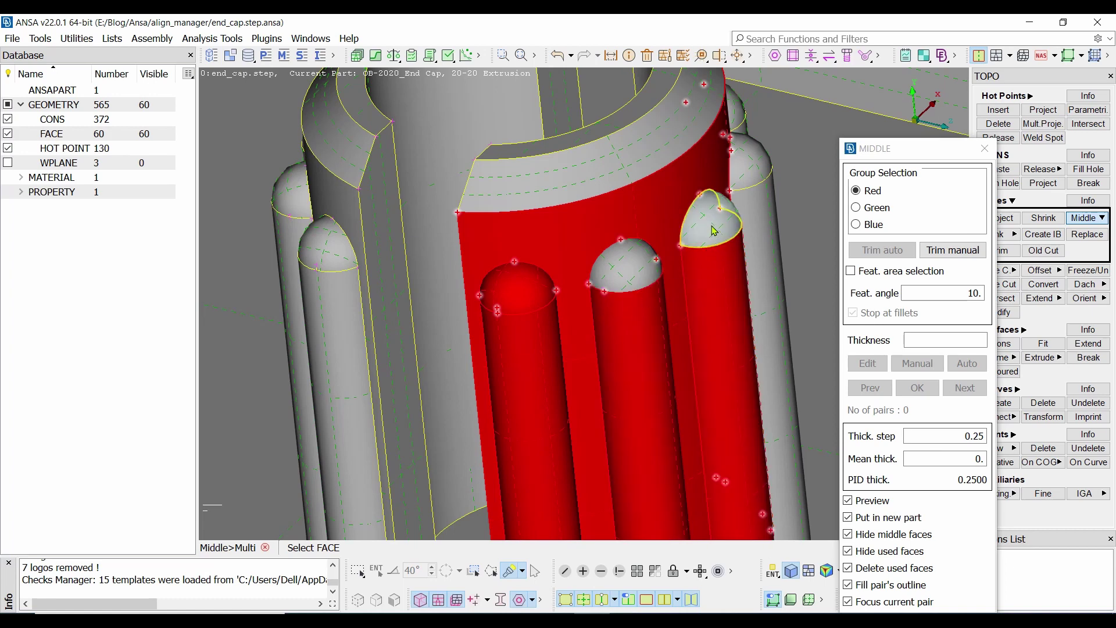
left_click(715, 231)
left_click(630, 266)
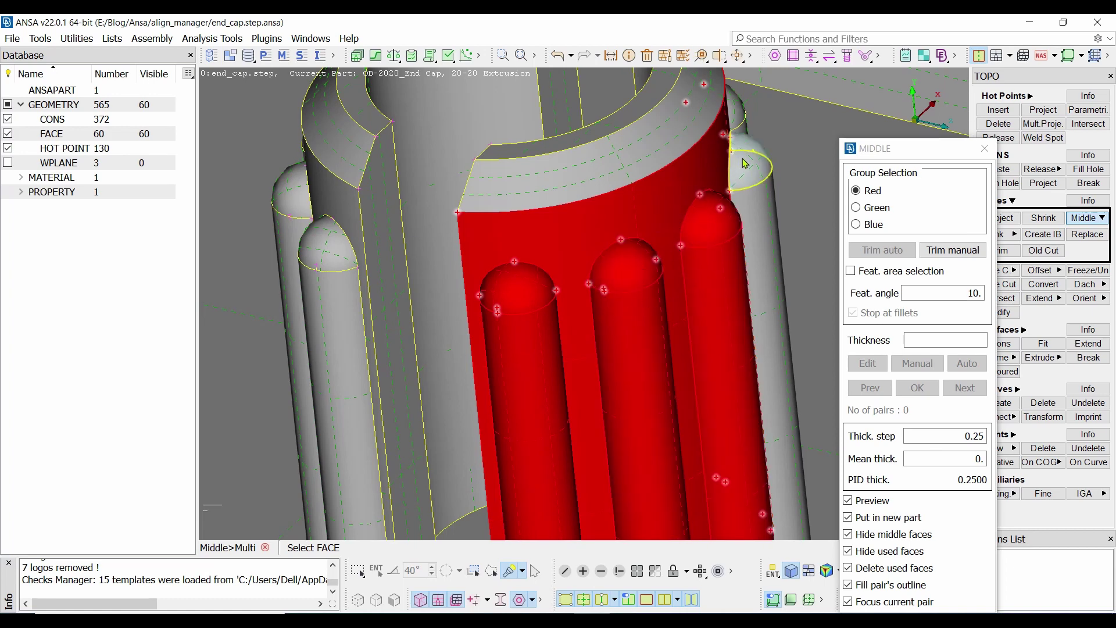
left_click(749, 195)
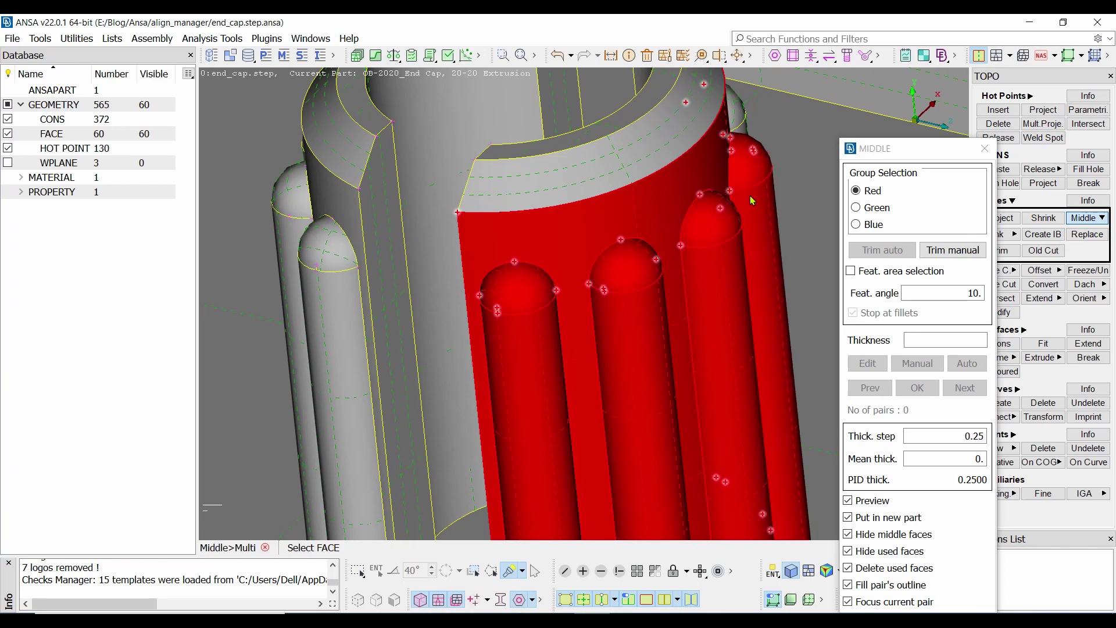
Step: Add the same half's remaining rib with its domed top and the sloped face along the upper edge to the Red group
left_click_drag(749, 194, 649, 243, "ctrl")
scroll(584, 303, "down", 8)
scroll(625, 297, "up", 8)
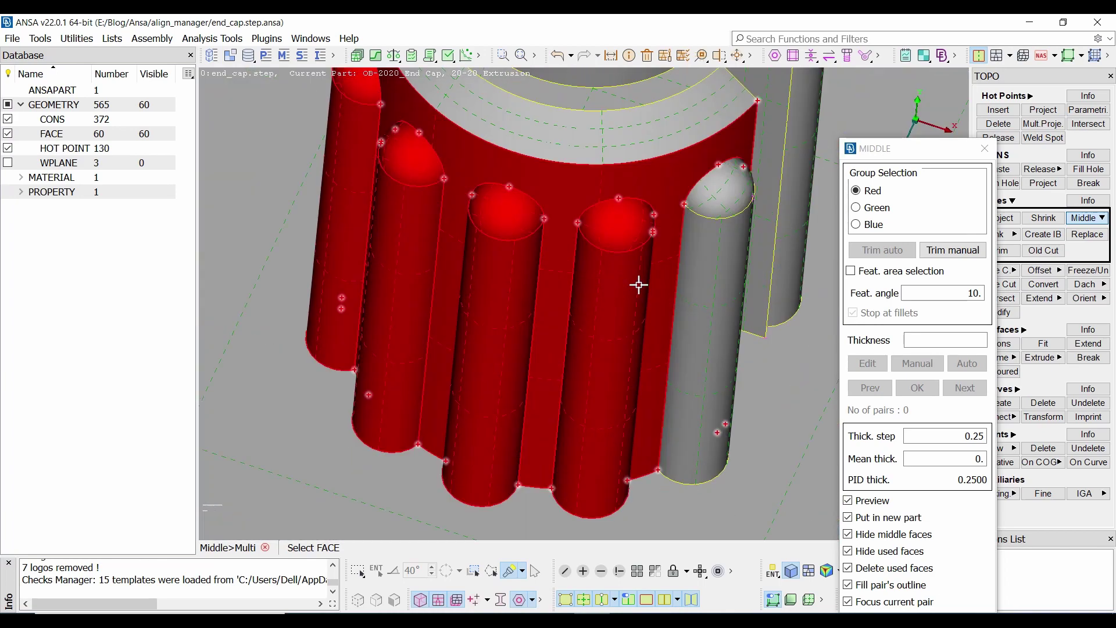
left_click(721, 210)
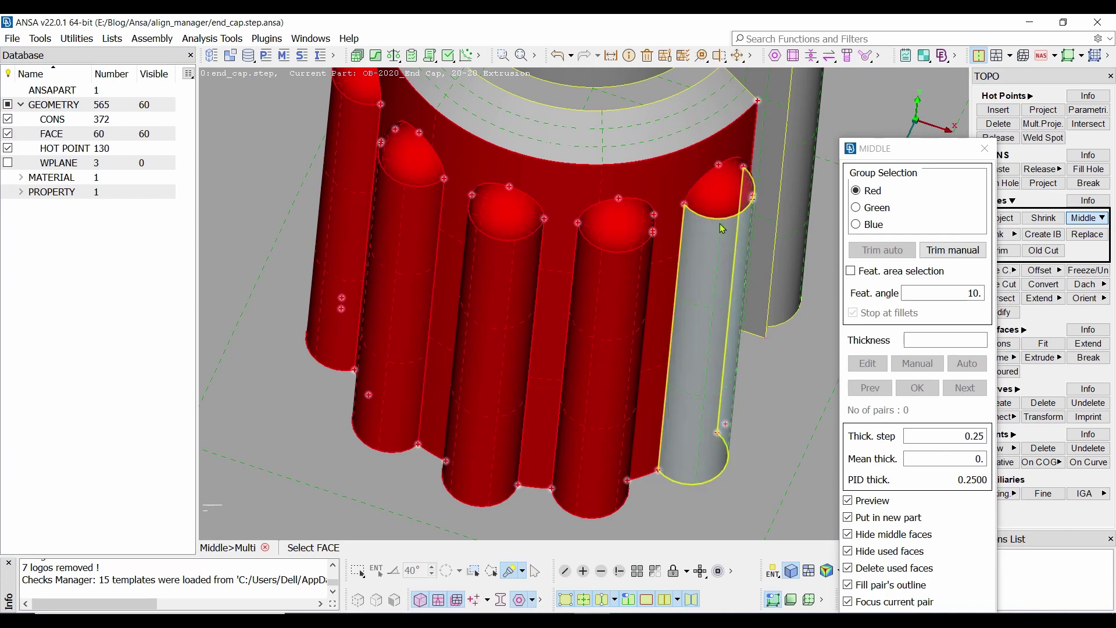
left_click(722, 260)
left_click_drag(716, 254, 685, 259, "ctrl")
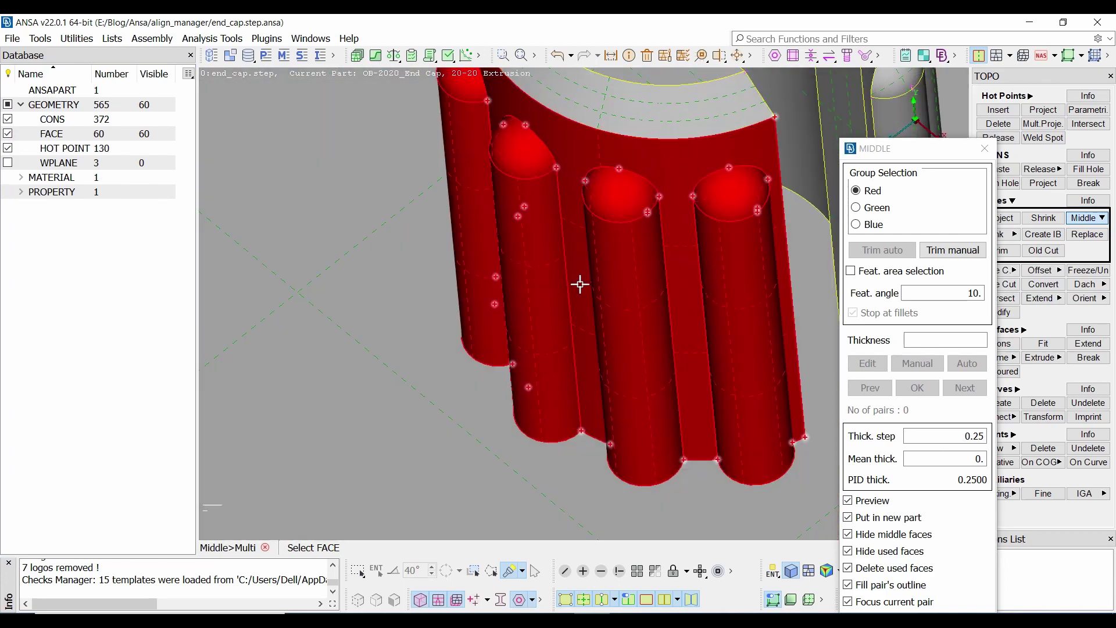
scroll(586, 259, "down", 5)
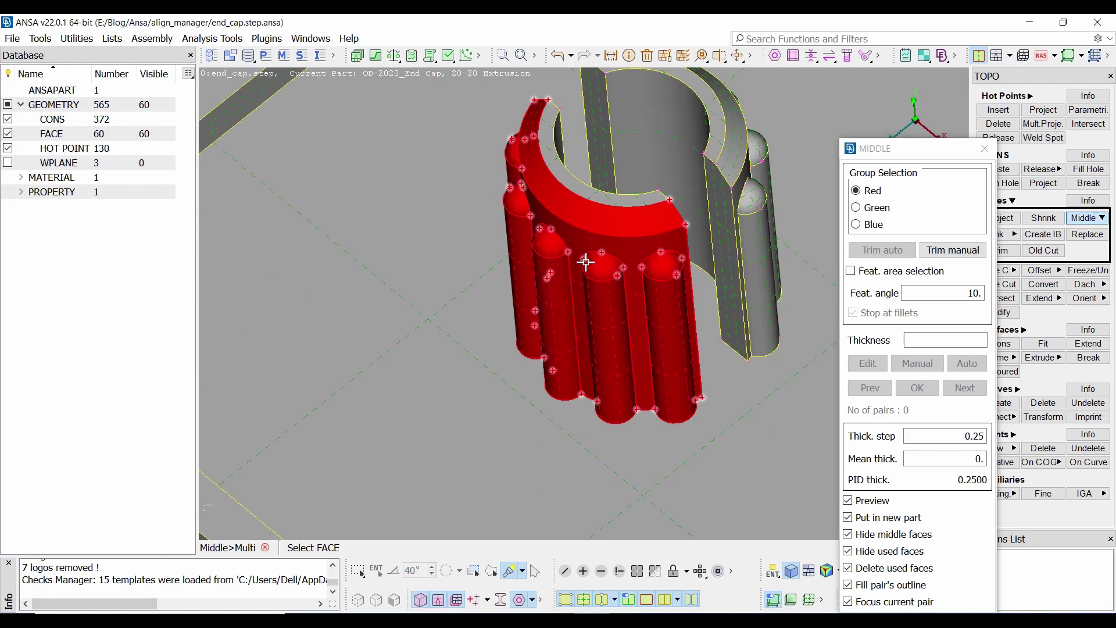
Step: Add the opposite half's outer wall and its first two ribs with their domed tops to the Red group
scroll(580, 304, "up", 8)
mouse_move(579, 304)
left_mouse_down("ctrl")
mouse_move(455, 312)
mouse_move(403, 301)
mouse_move(587, 310)
left_mouse_up("ctrl")
scroll(586, 310, "down", 5)
scroll(757, 277, "up", 3)
middle_click_drag(757, 277, 481, 296, "ctrl")
left_click_drag(481, 297, 550, 351, "ctrl")
scroll(551, 351, "down", 5)
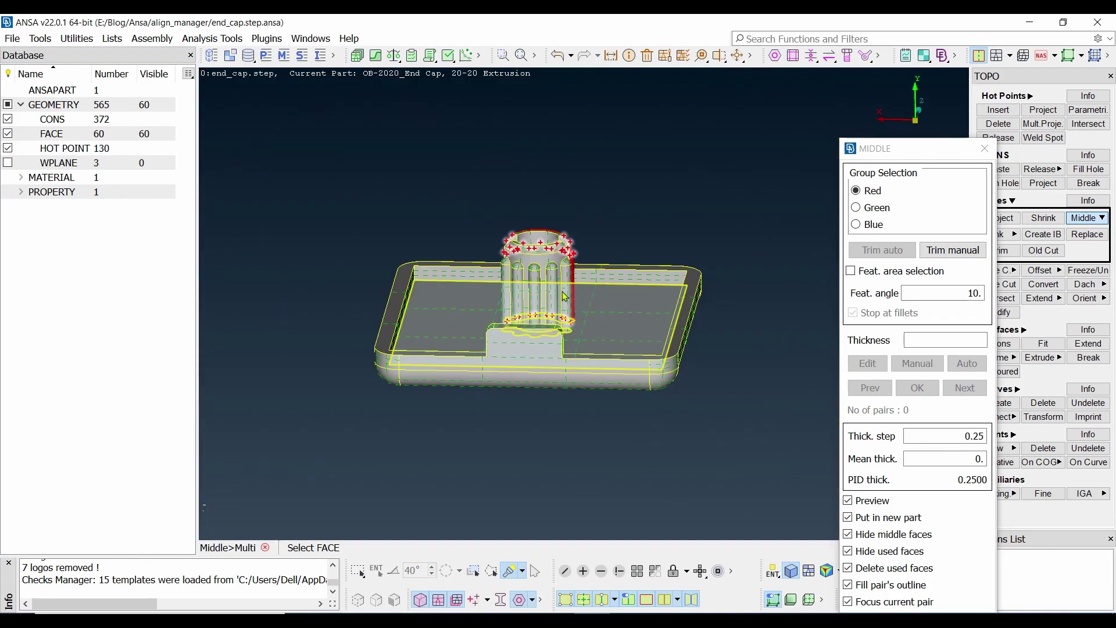
scroll(583, 302, "up", 5)
left_click_drag(589, 314, 521, 251, "ctrl")
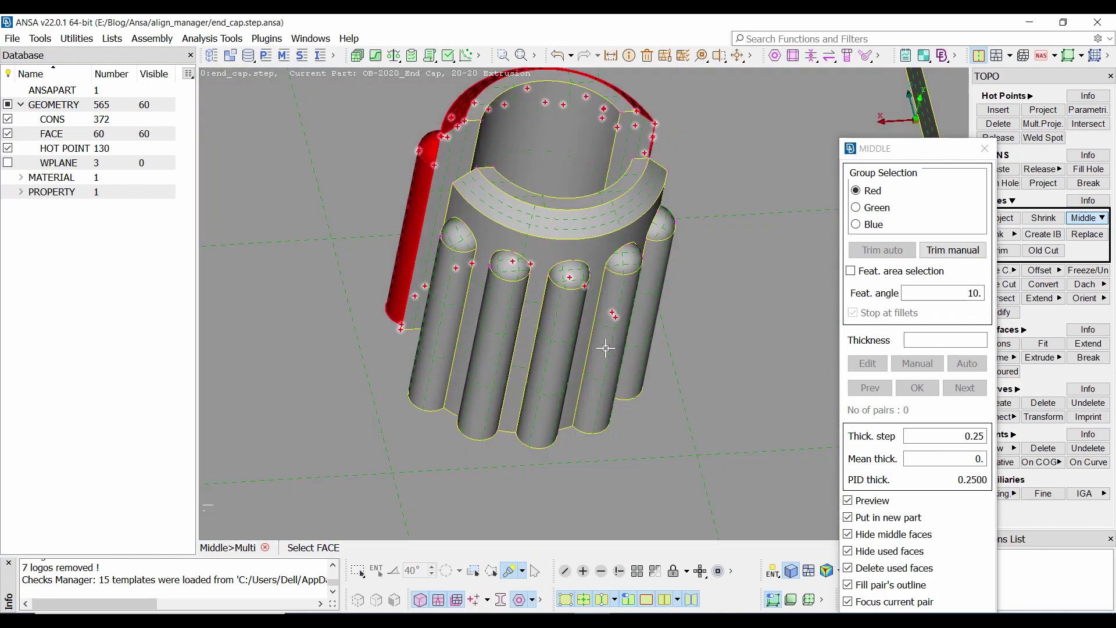
left_click(521, 251)
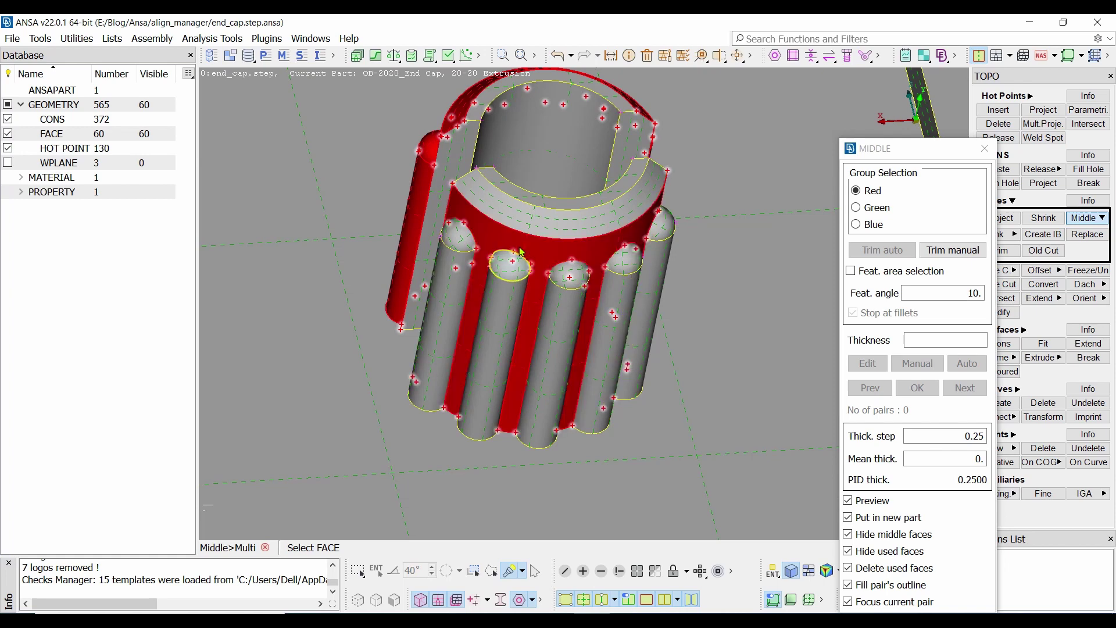
left_click(463, 249)
left_click(459, 268)
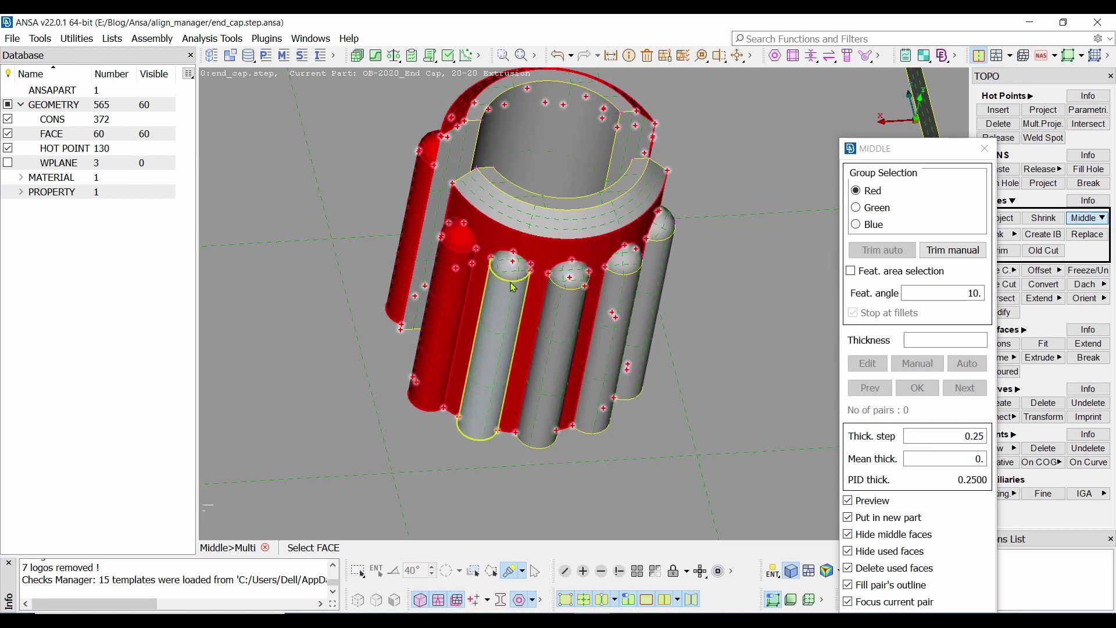
left_click(511, 285)
left_click(512, 268)
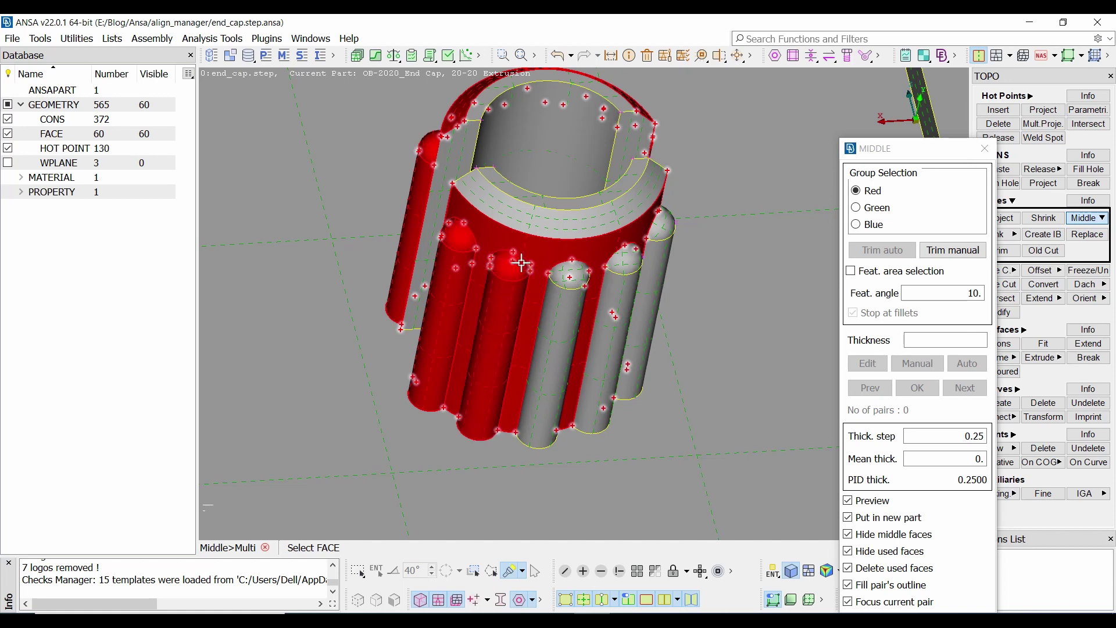
Step: Add the opposite half's three remaining ribs and their domed tops to the Red group
left_click(569, 278)
left_click(570, 304)
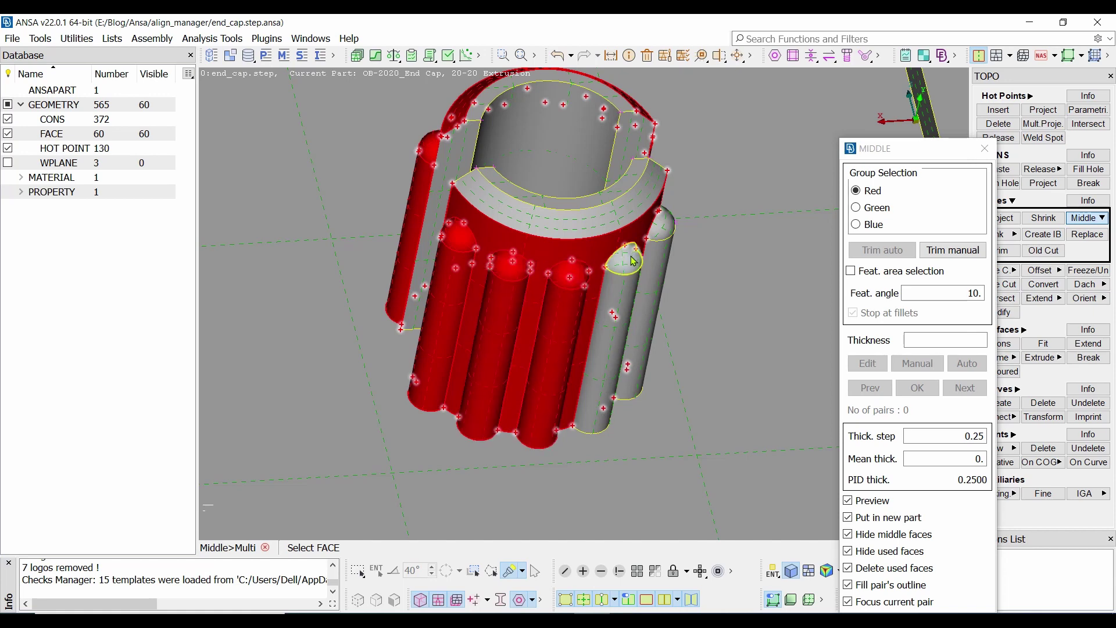
left_click(633, 261)
left_click(619, 291)
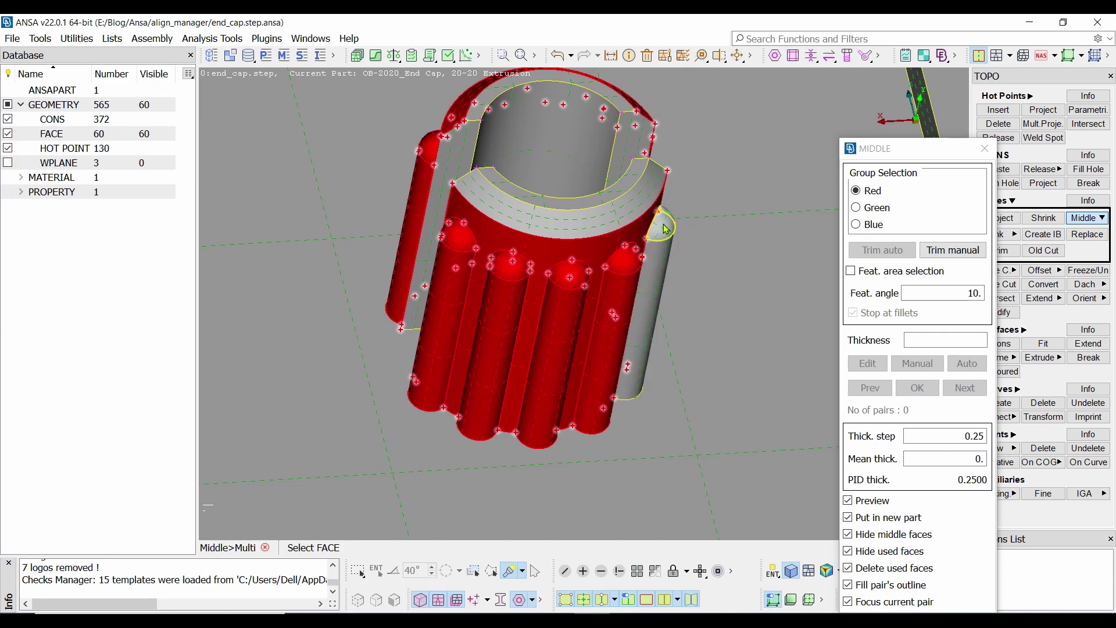
left_click(665, 229)
left_click(660, 268)
Step: Add the sloped face along the opposite half's upper edge to the Red group
scroll(658, 260, "up", 5)
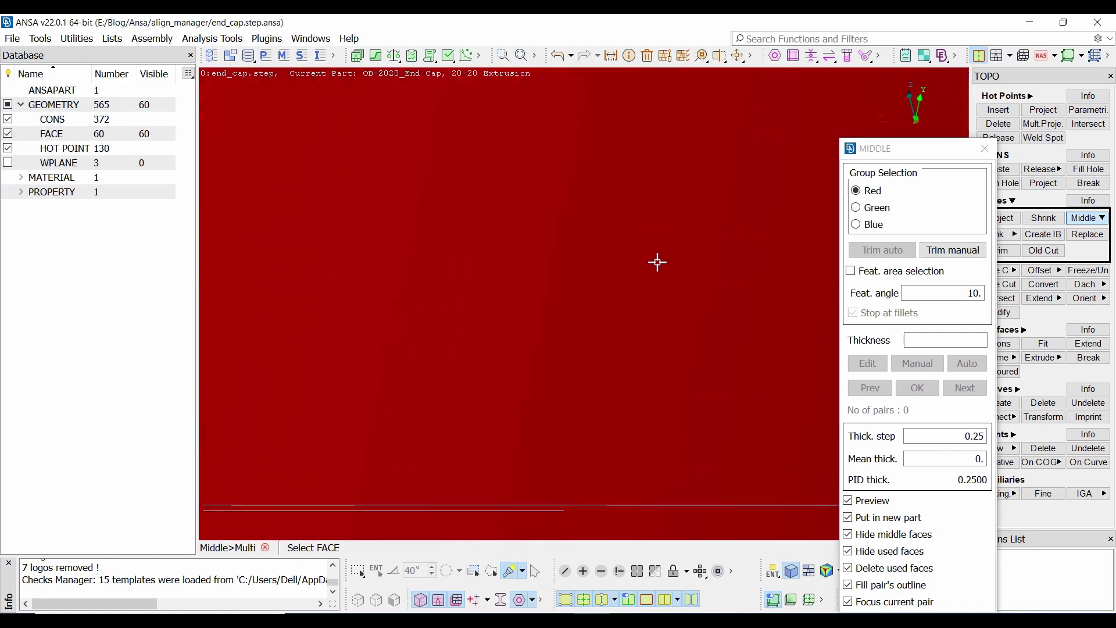
scroll(658, 262, "down", 3)
left_click_drag(586, 280, 530, 285, "ctrl")
scroll(584, 302, "down", 3)
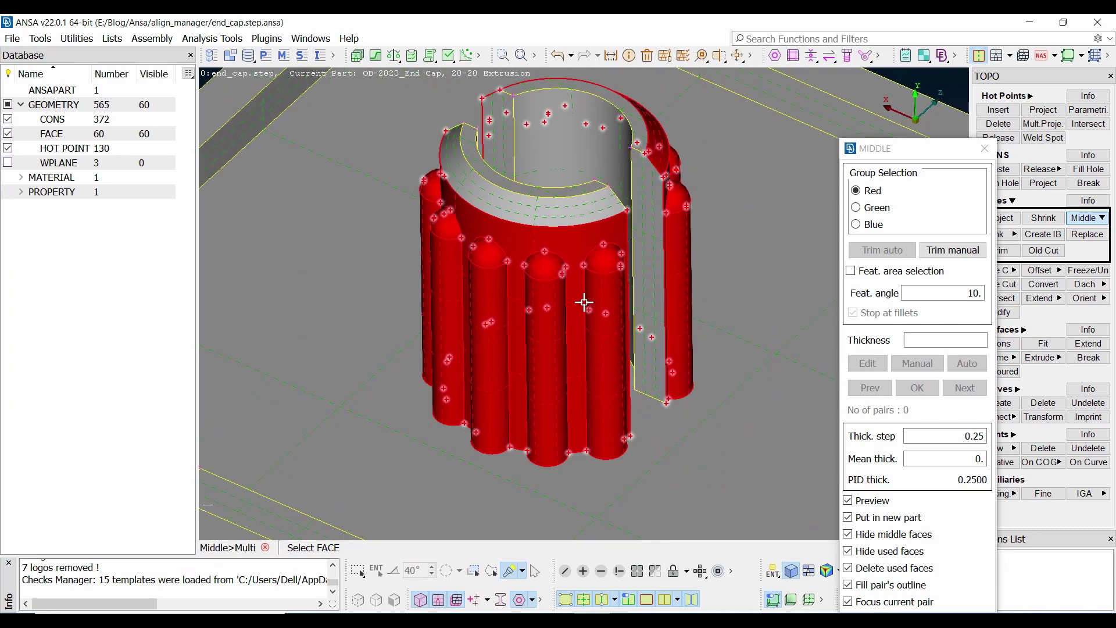
left_click(563, 209)
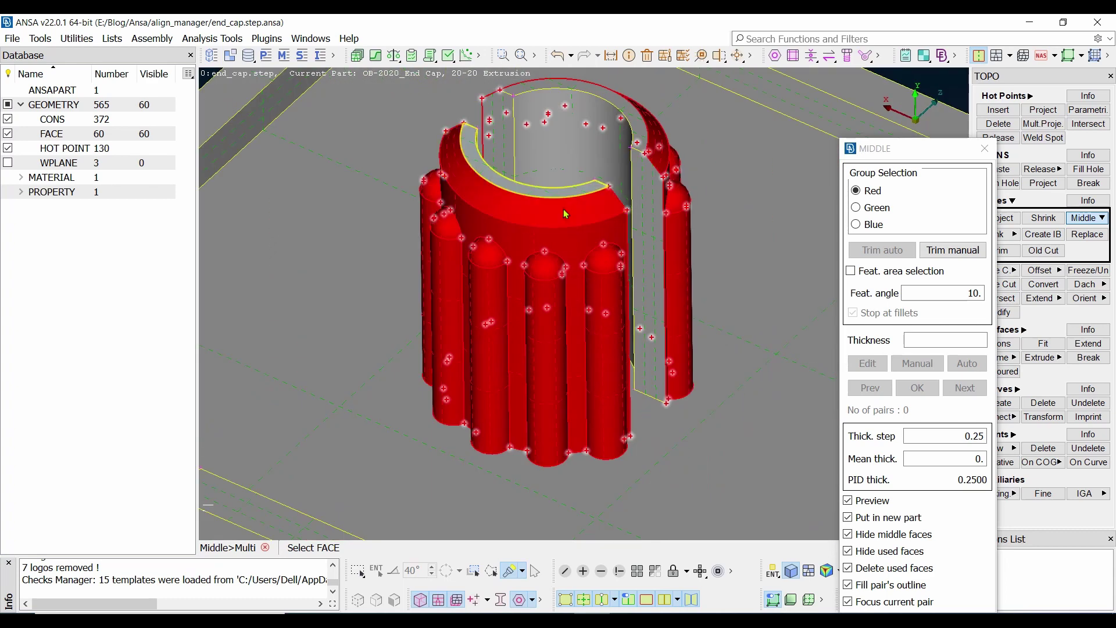
scroll(563, 208, "up", 5)
scroll(562, 208, "down", 3)
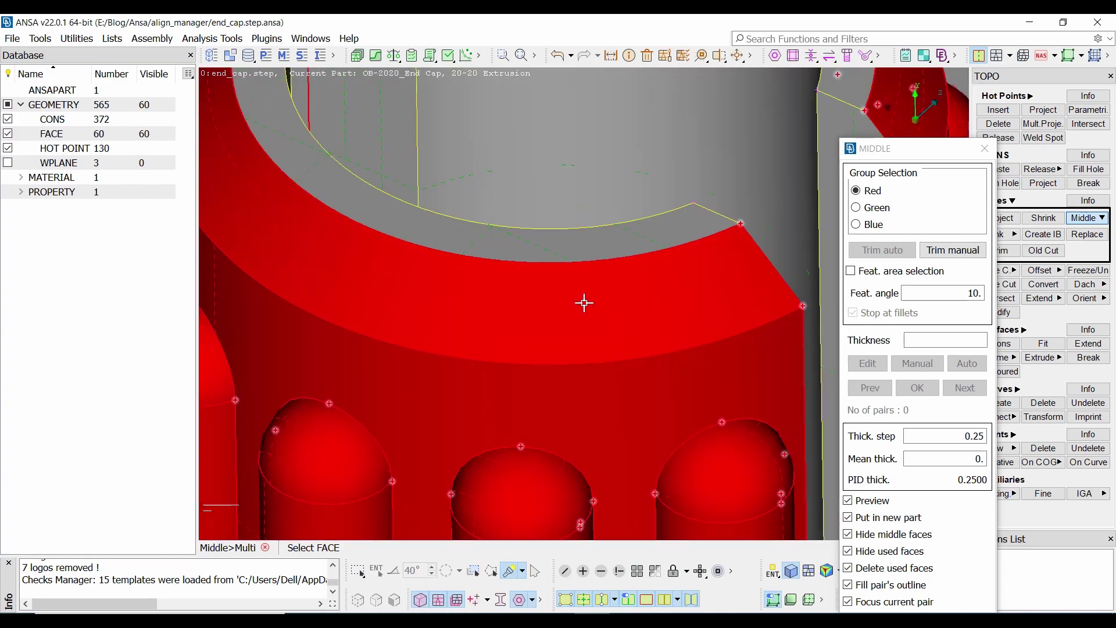
Step: Assign the inner cylindrical faces of both halves to the Green group
left_click_drag(722, 288, 657, 329, "ctrl")
scroll(658, 330, "down", 4)
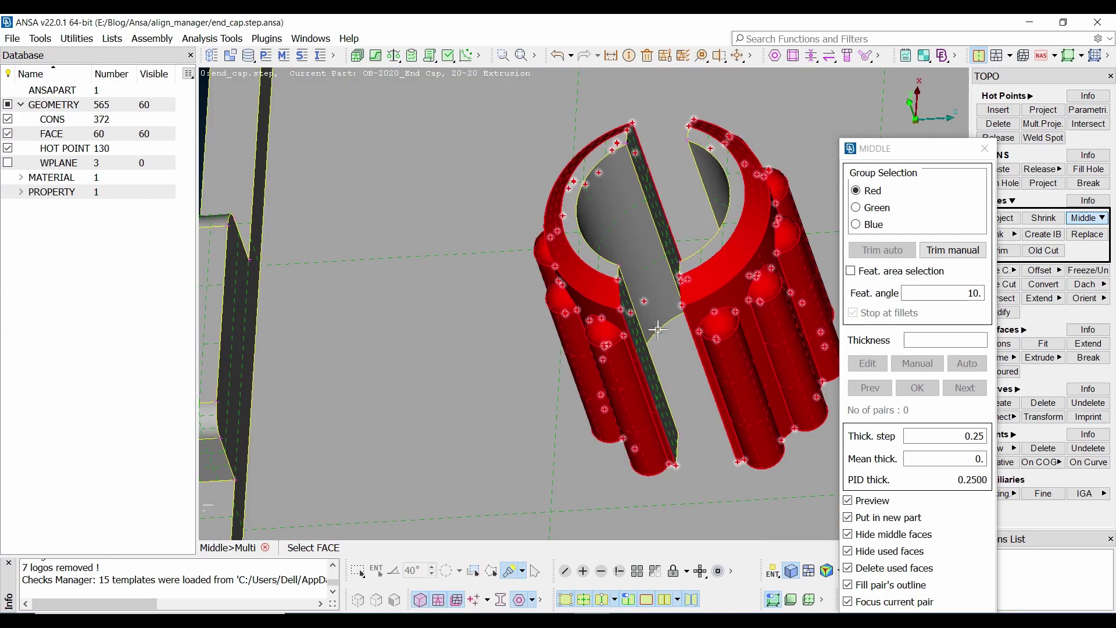
scroll(591, 305, "down", 5)
scroll(591, 296, "up", 5)
left_click_drag(591, 288, 569, 309, "ctrl")
middle_click_drag(570, 308, 589, 300)
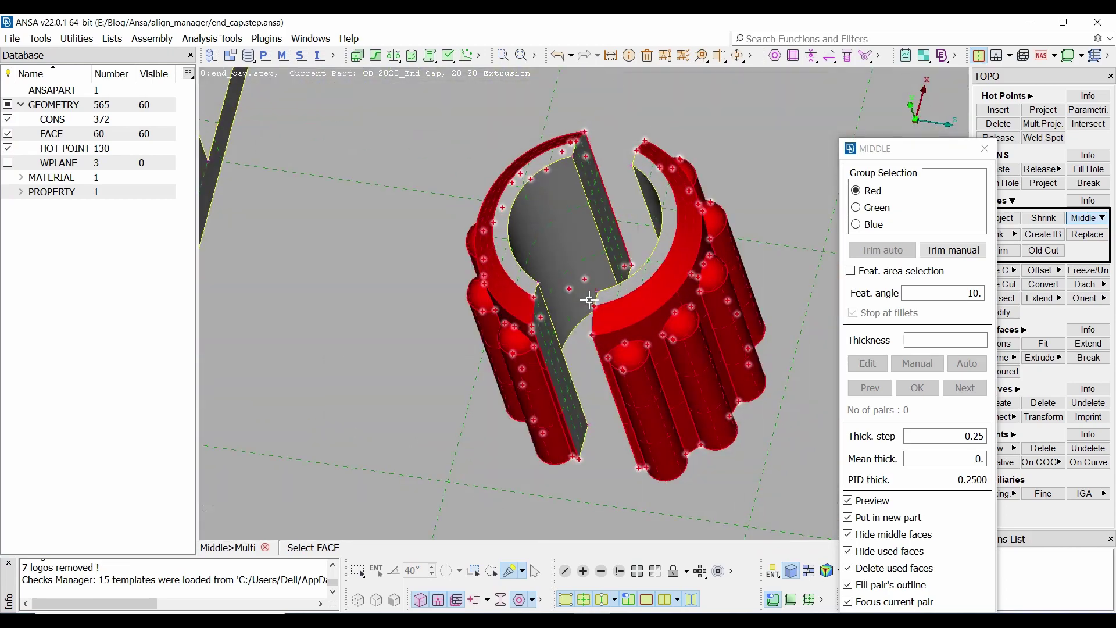
left_click(876, 209)
left_click(556, 239)
left_click_drag(588, 263, 616, 260, "ctrl")
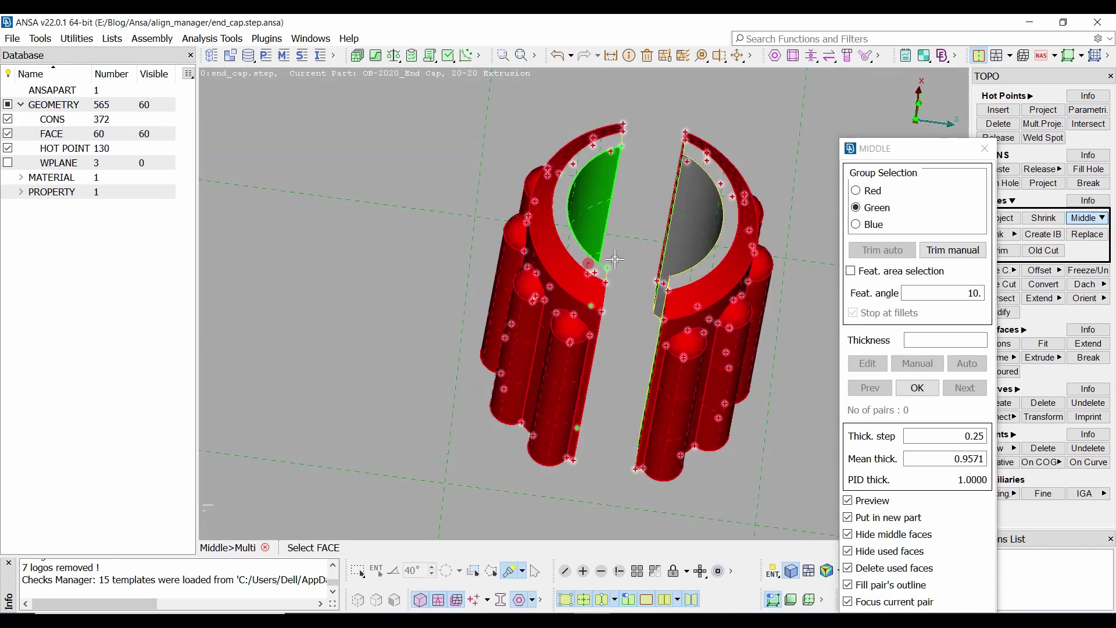
middle_click_drag(616, 260, 674, 277)
left_click(749, 273)
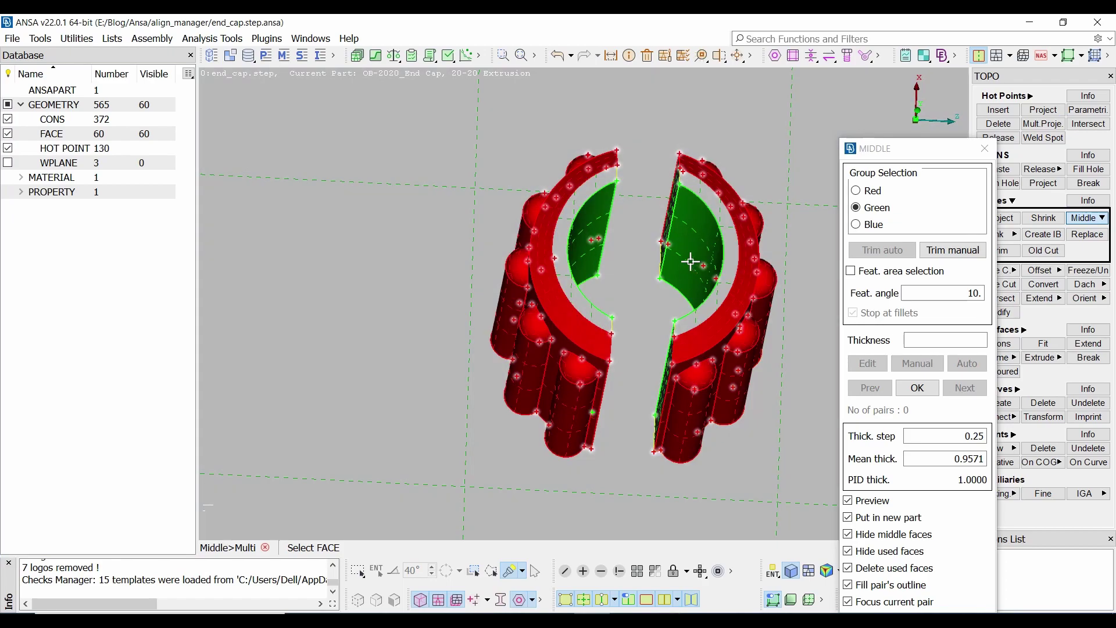
middle_click_drag(690, 254, 653, 193)
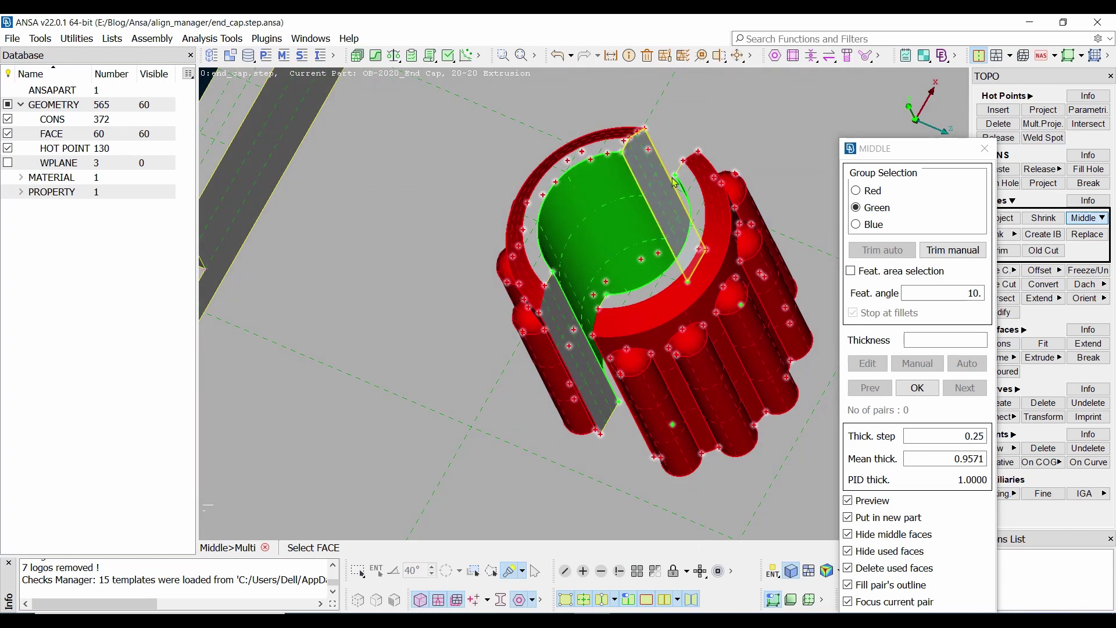
Step: Assign one half's two slot side faces and its flat top rim to the Blue group
left_click(858, 227)
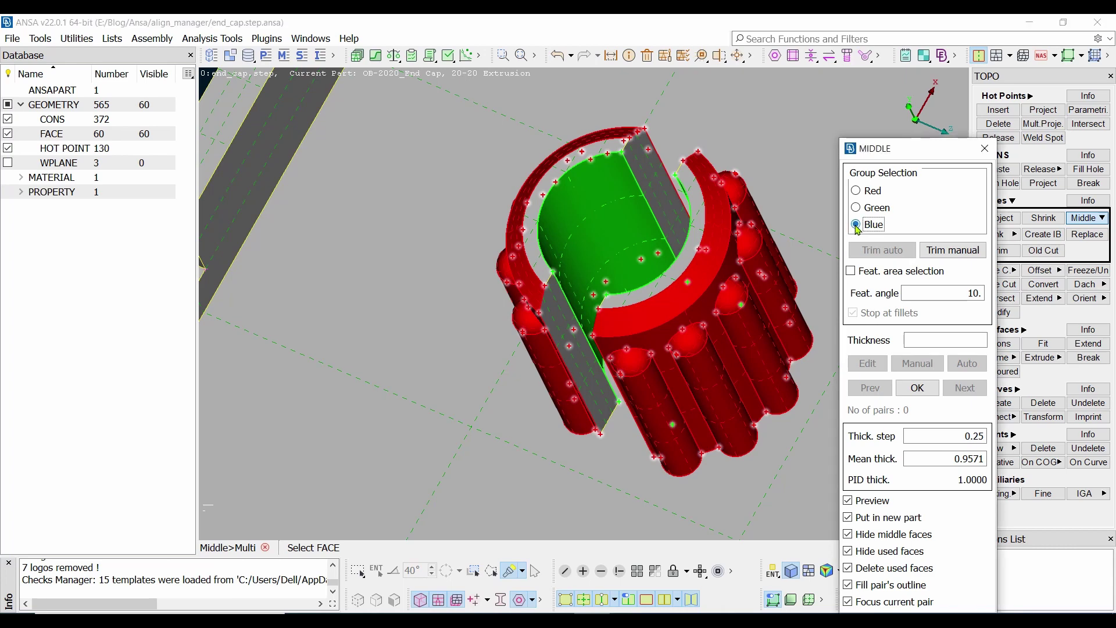
left_click(660, 191)
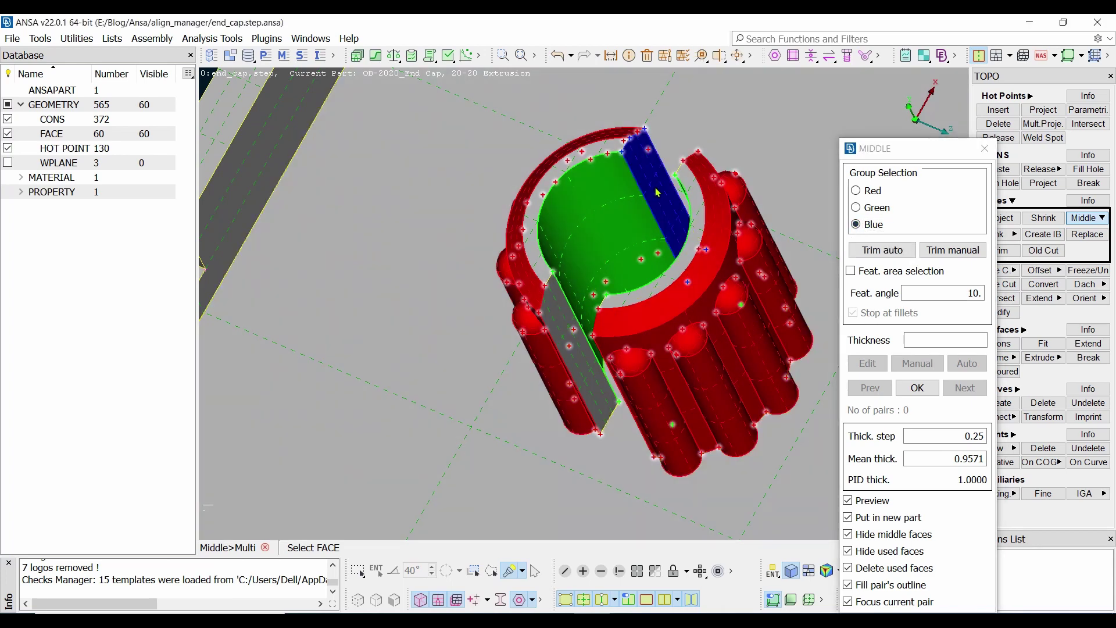
left_click(607, 152)
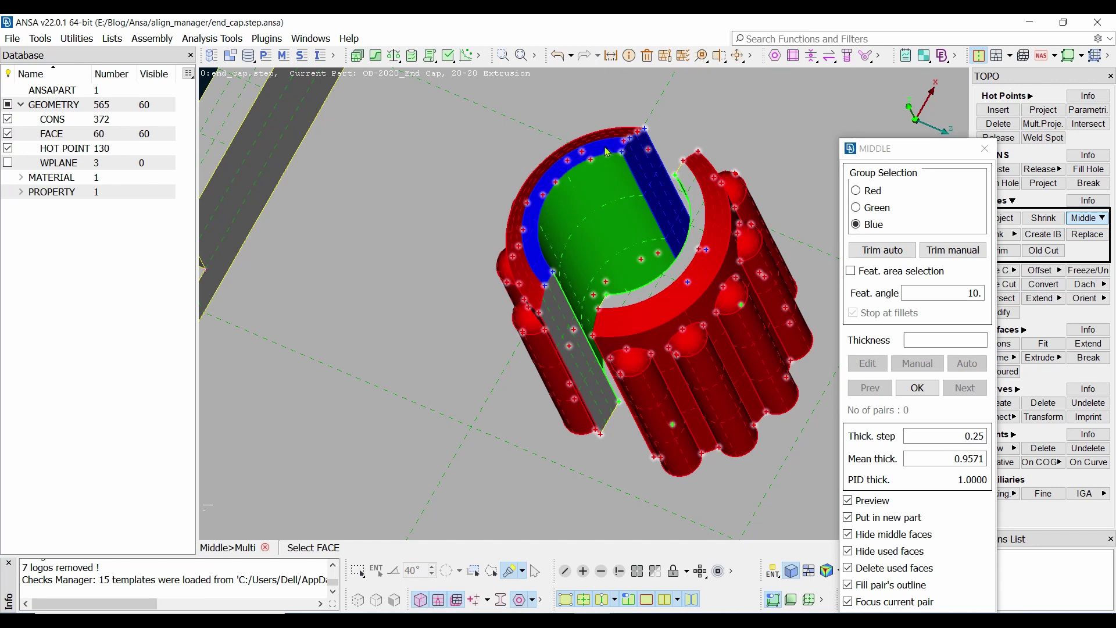
left_click(564, 314)
scroll(562, 310, "up", 8)
scroll(562, 311, "down", 3)
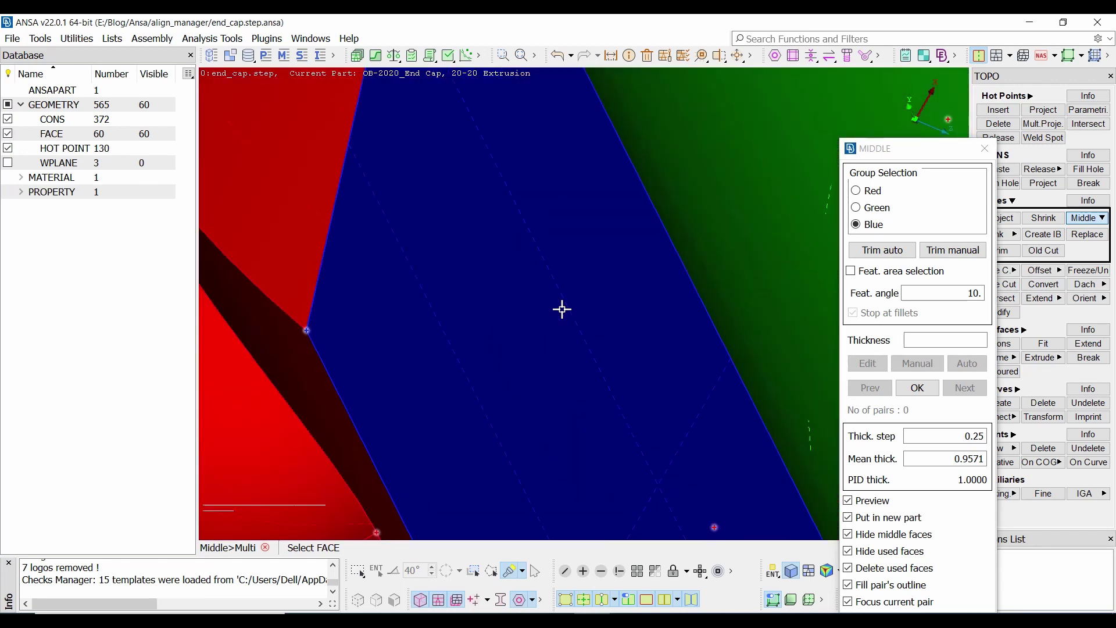
scroll(584, 301, "up", 2)
scroll(576, 317, "down", 5)
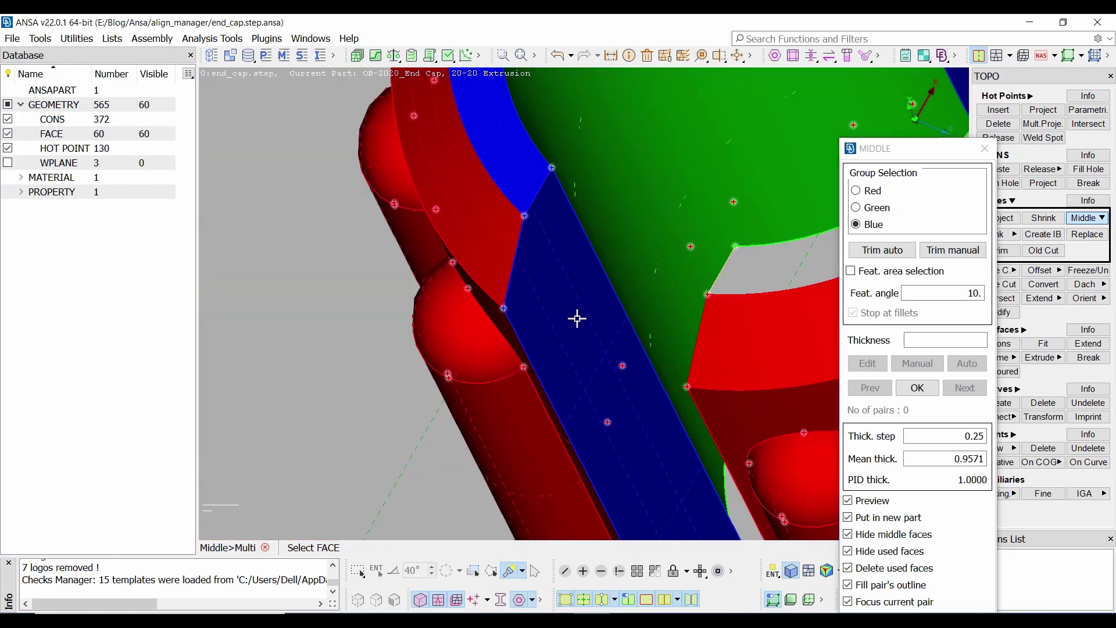
Step: Add the other half's flat top rim and both of its slot side faces to the Blue group
left_click_drag(596, 282, 628, 305, "ctrl")
scroll(679, 326, "down", 5)
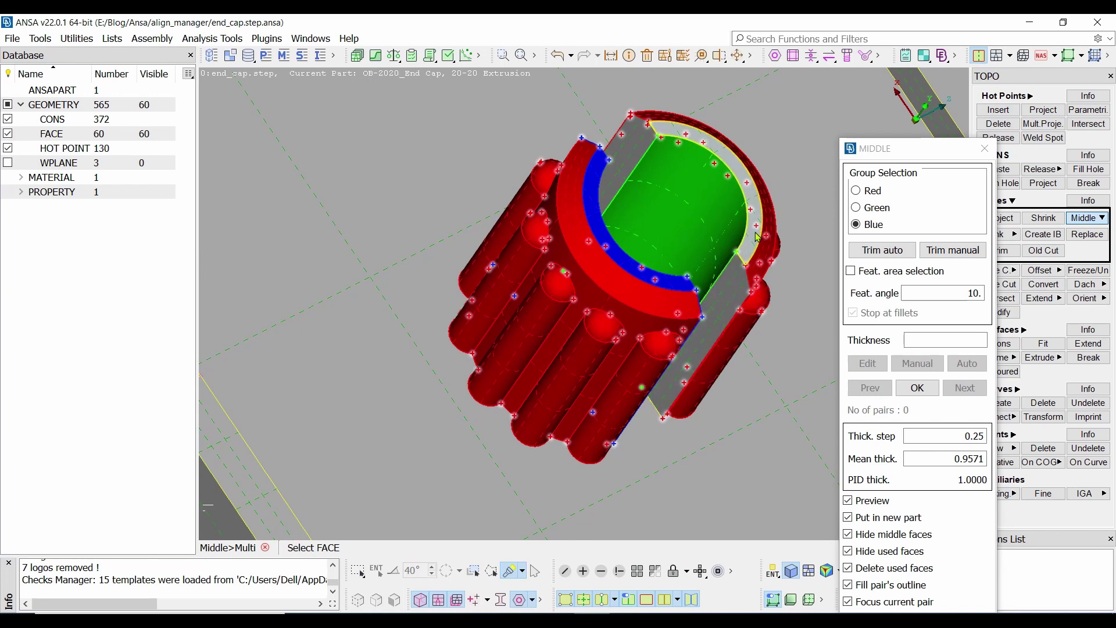
left_click(733, 269)
left_click(753, 245)
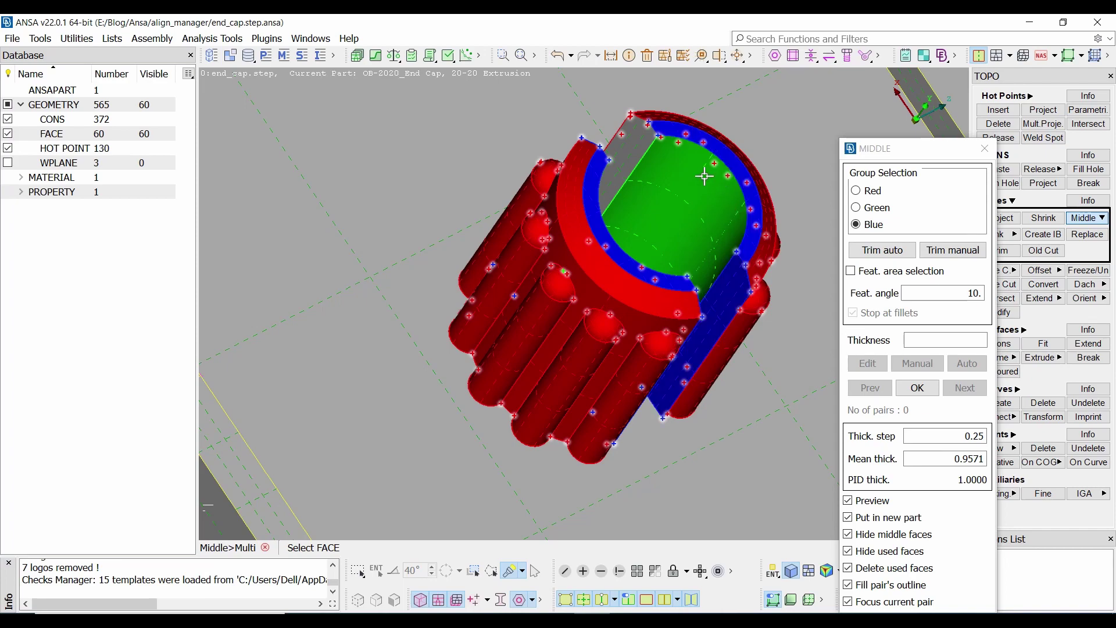
left_click(637, 155)
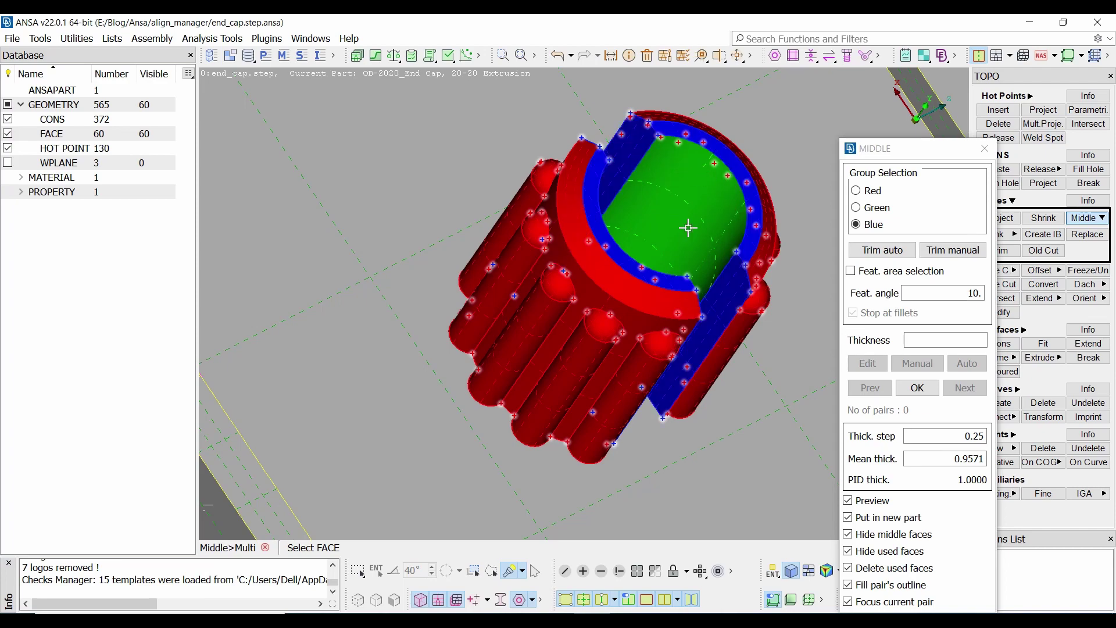
Step: Reposition the MIDDLE dialog so that its complete list of options is in view
scroll(693, 250, "down", 5)
left_click_drag(587, 364, 544, 268, "ctrl")
left_click_drag(917, 150, 905, 54)
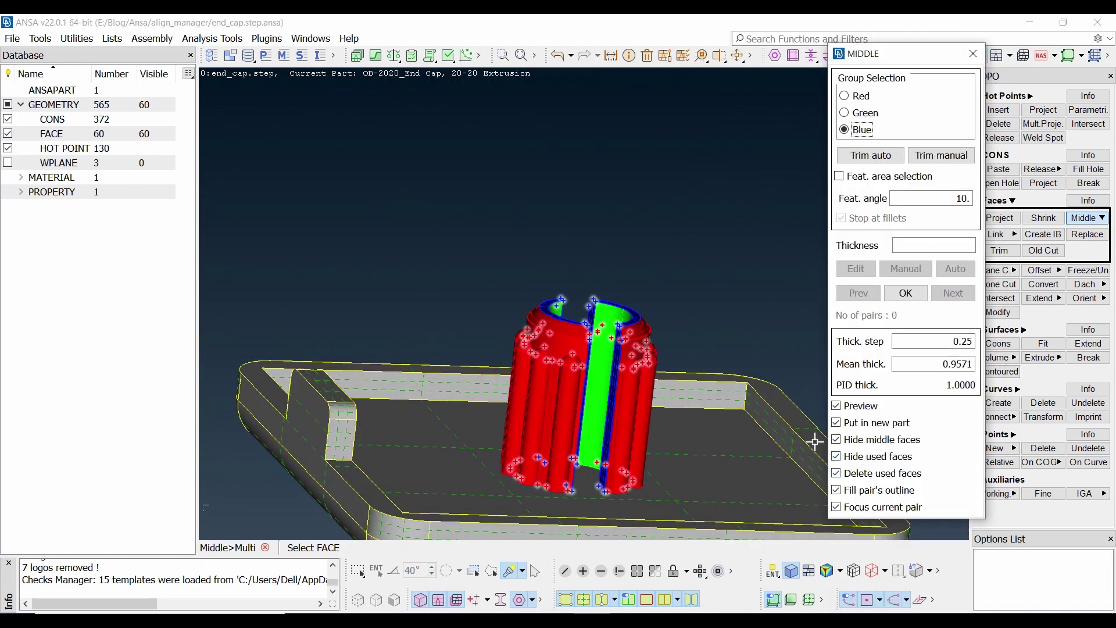
Step: Try to generate the middle faces of both cylinder halves together from the assigned Red, Green and Blue groups
left_click_drag(616, 429, 607, 432, "ctrl")
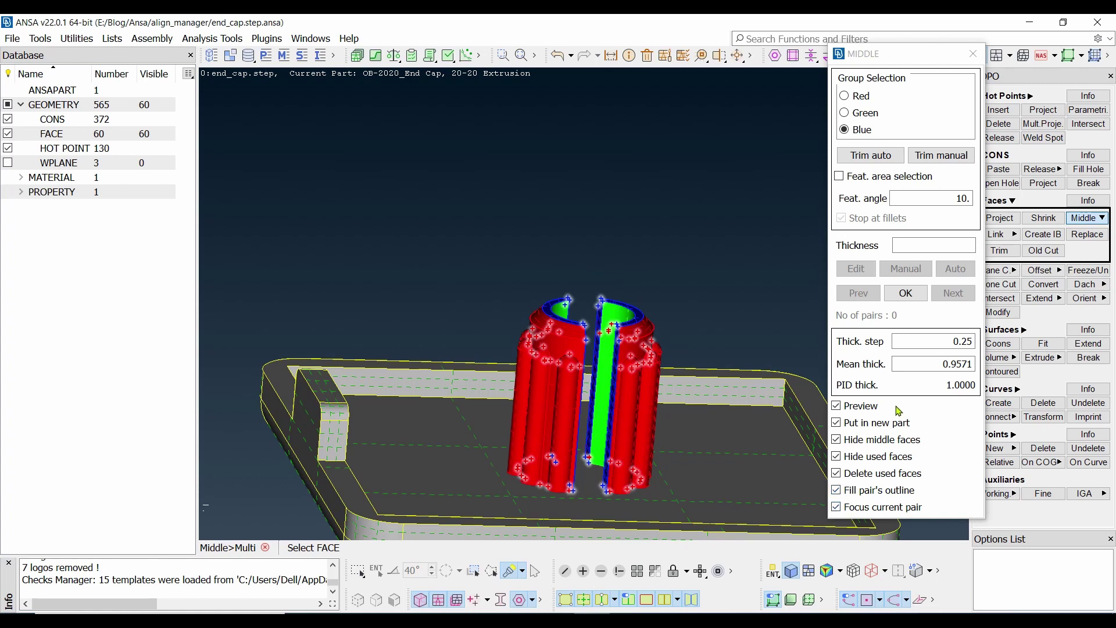
scroll(692, 282, "down", 2)
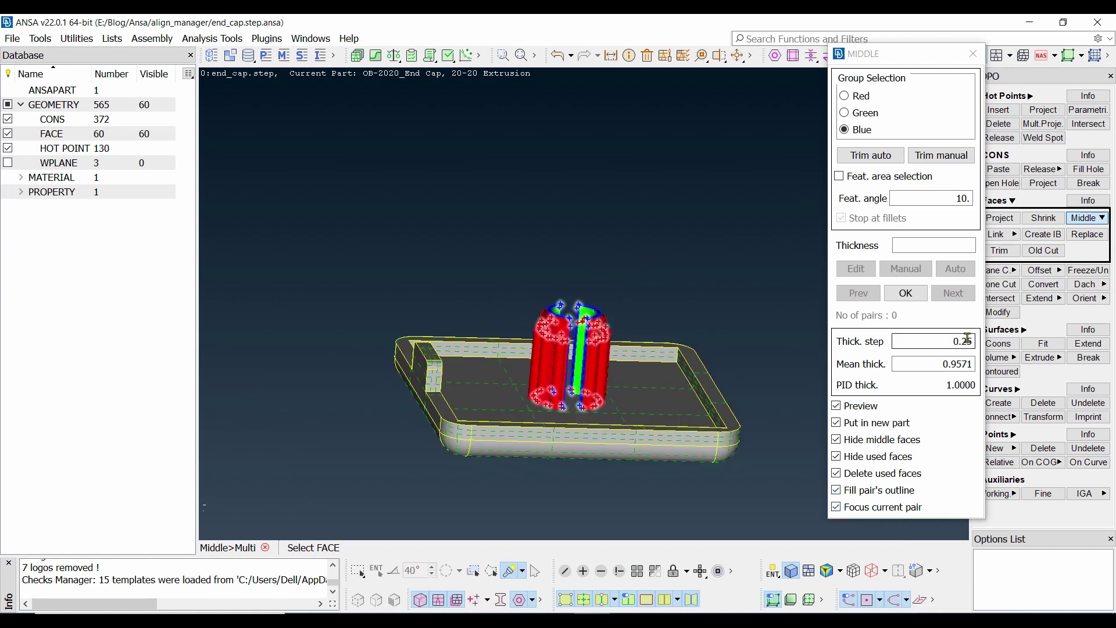
left_click(898, 297)
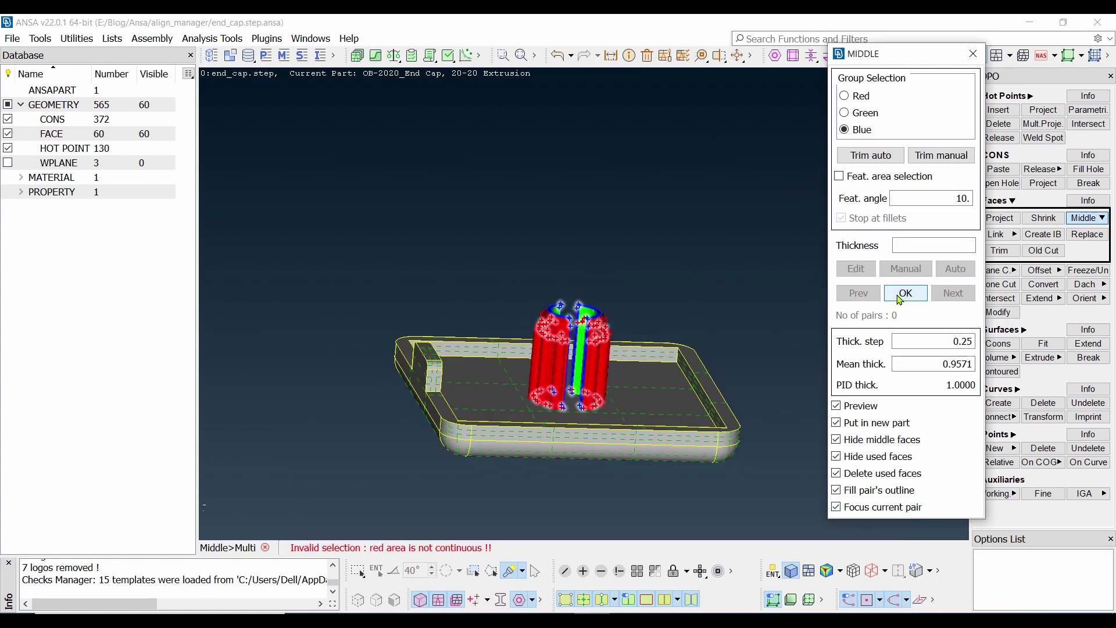
left_click(899, 297)
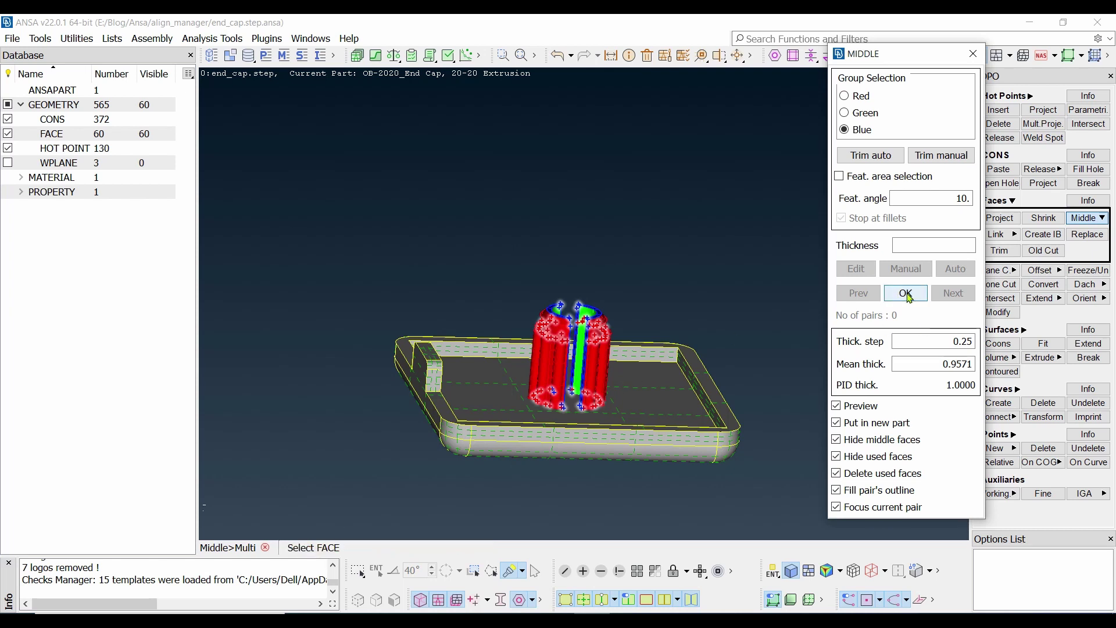
left_click(909, 297)
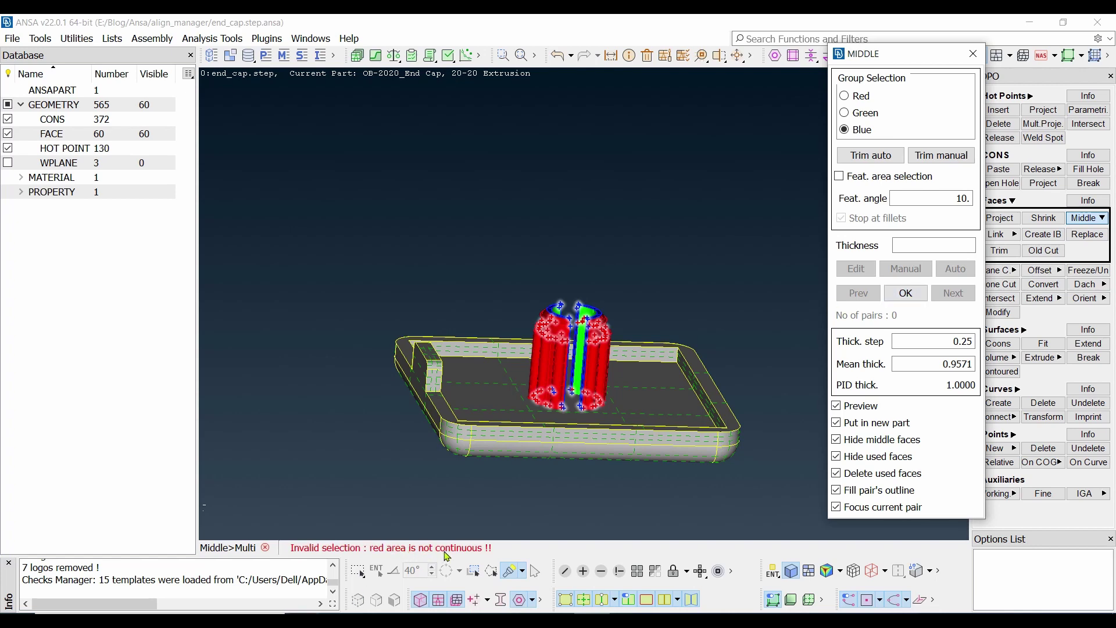
Step: Remove one cylinder half's slot side faces and flat top rim from the Blue group
scroll(579, 375, "up", 5)
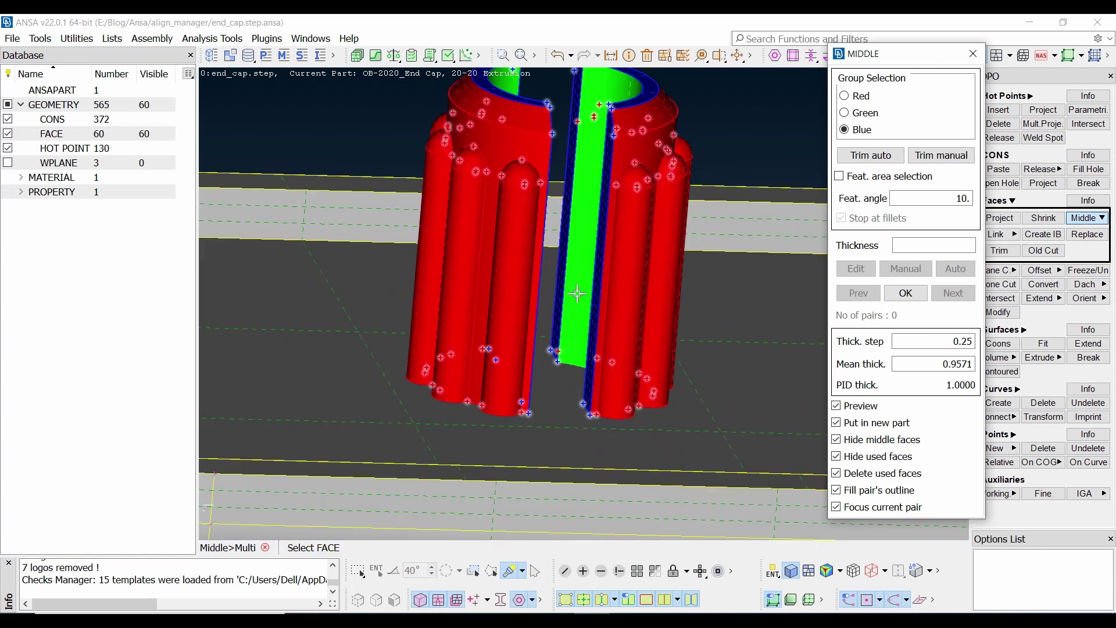
left_click_drag(577, 294, 557, 339, "ctrl")
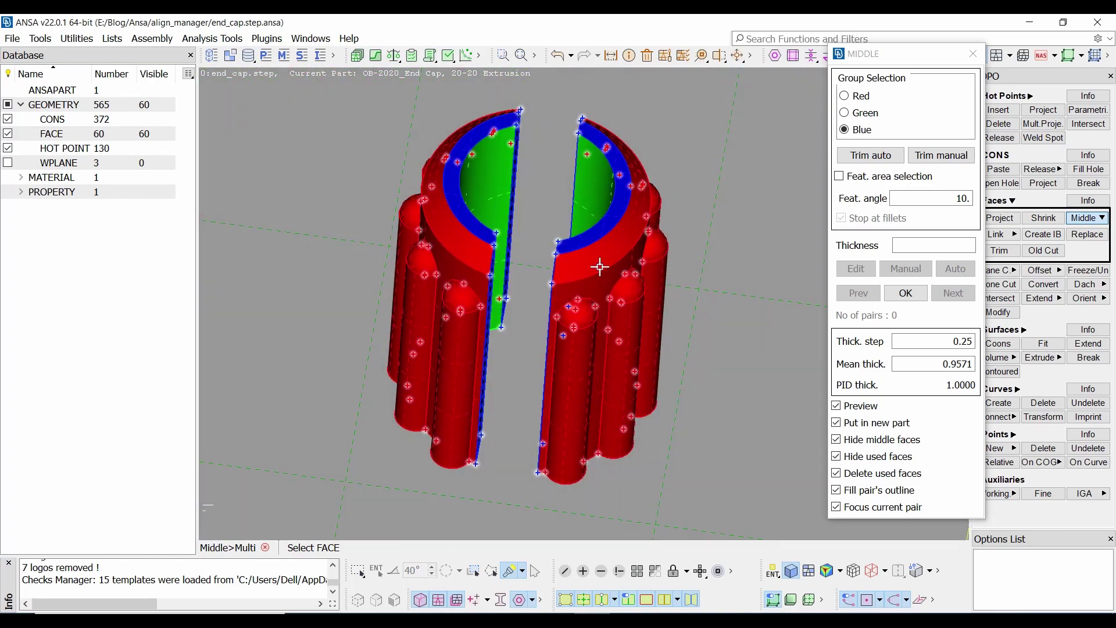
middle_click(676, 301)
scroll(587, 420, "down", 3)
left_click_drag(575, 336, 564, 289, "ctrl")
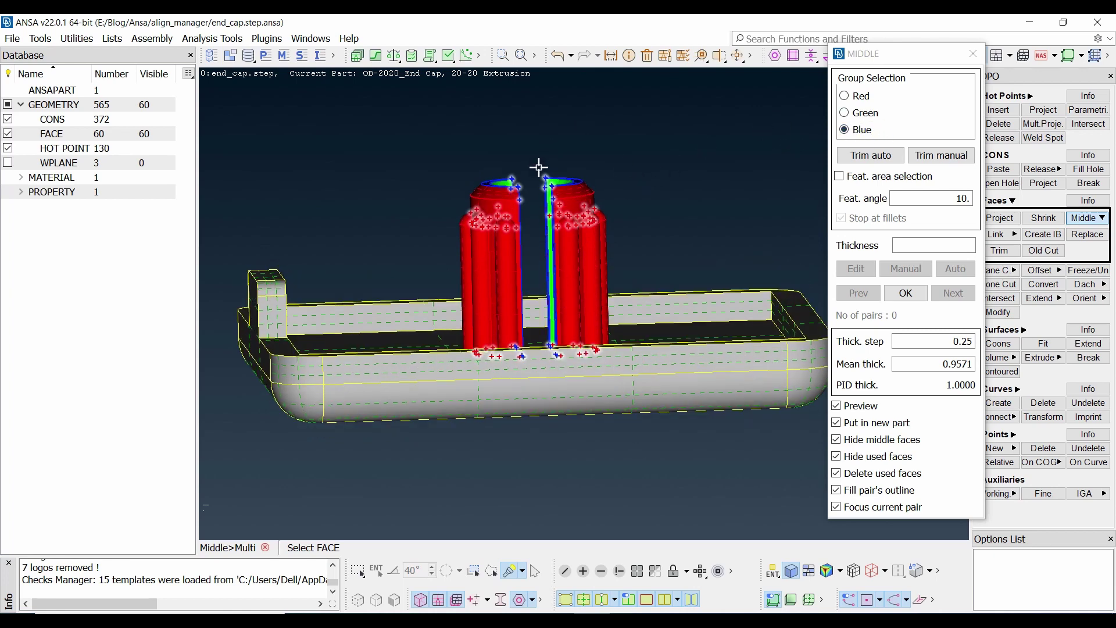
left_click_drag(533, 163, 617, 232)
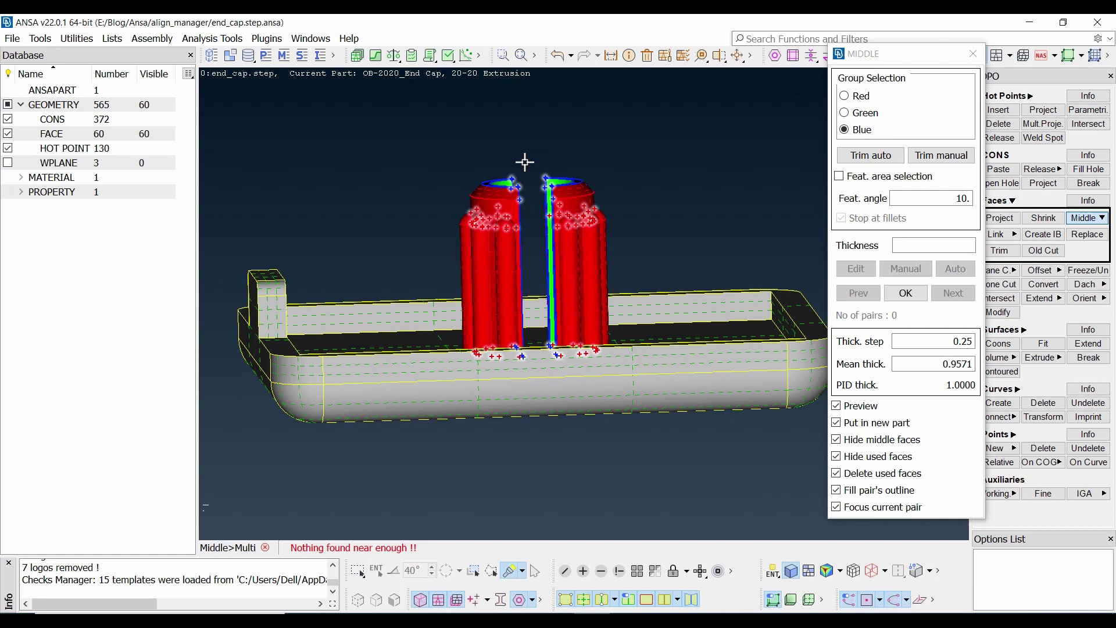
left_click_drag(525, 163, 623, 226)
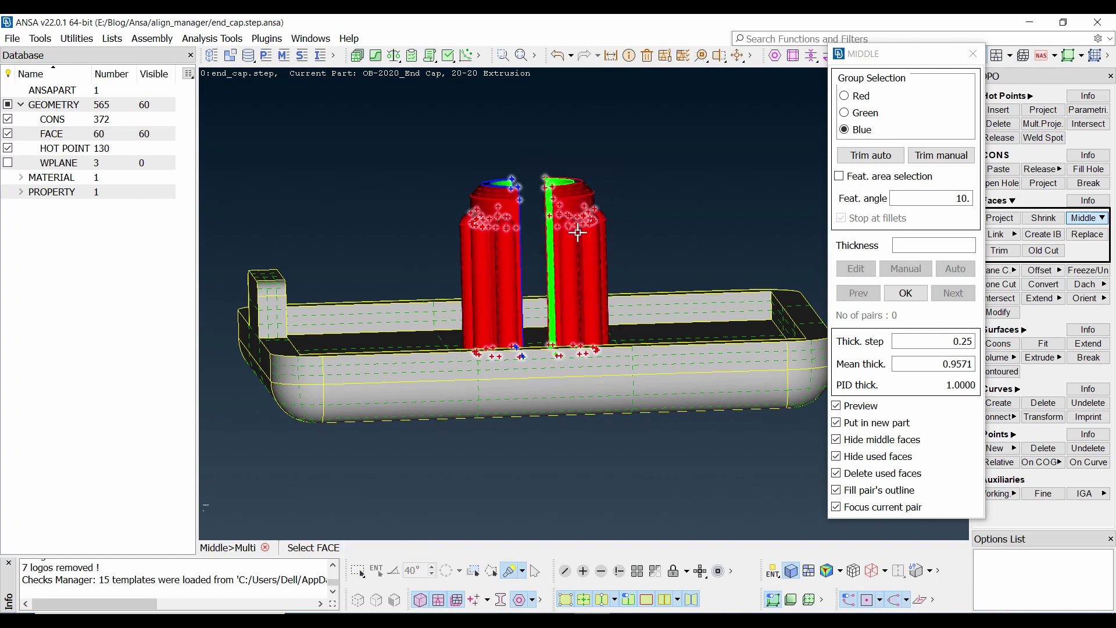
Step: Remove the same half's inner cylindrical face from the Green group, leaving its flat top rim unassigned
mouse_move(577, 232)
left_mouse_down("ctrl")
mouse_move(598, 249)
mouse_move(576, 231)
left_mouse_up("ctrl")
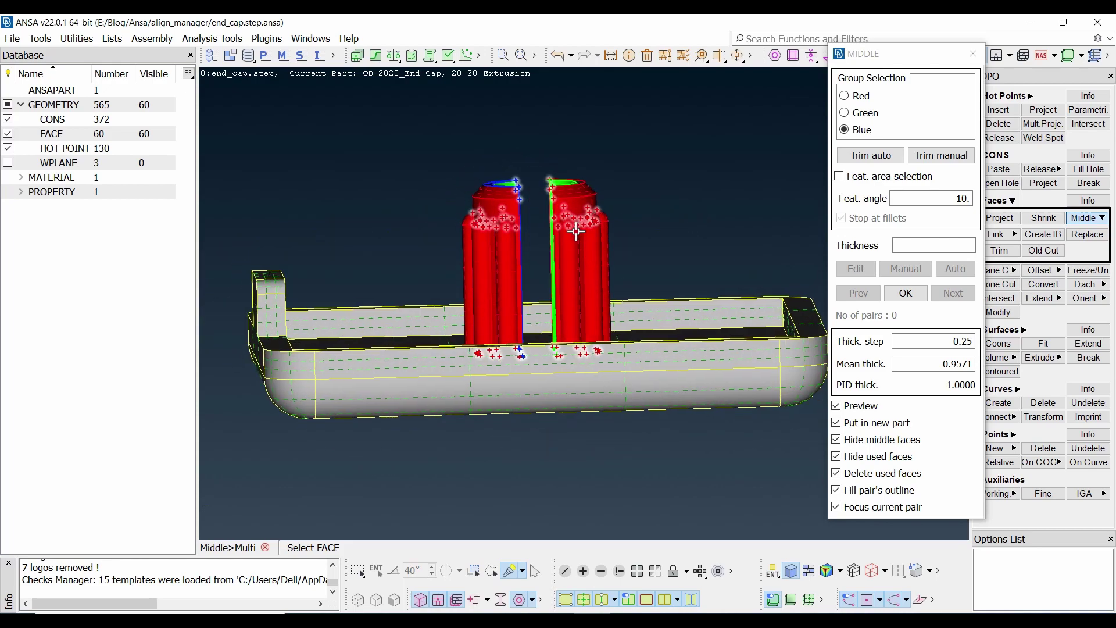
left_click(845, 114)
left_click_drag(556, 204, 562, 212, "ctrl")
left_click(533, 159)
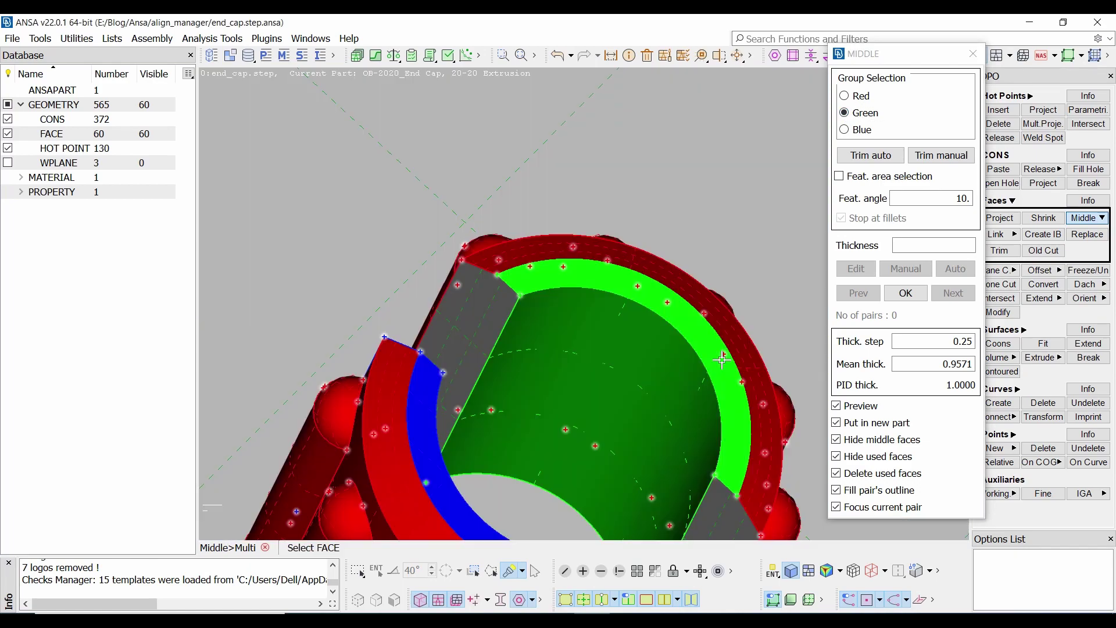
right_click(722, 359)
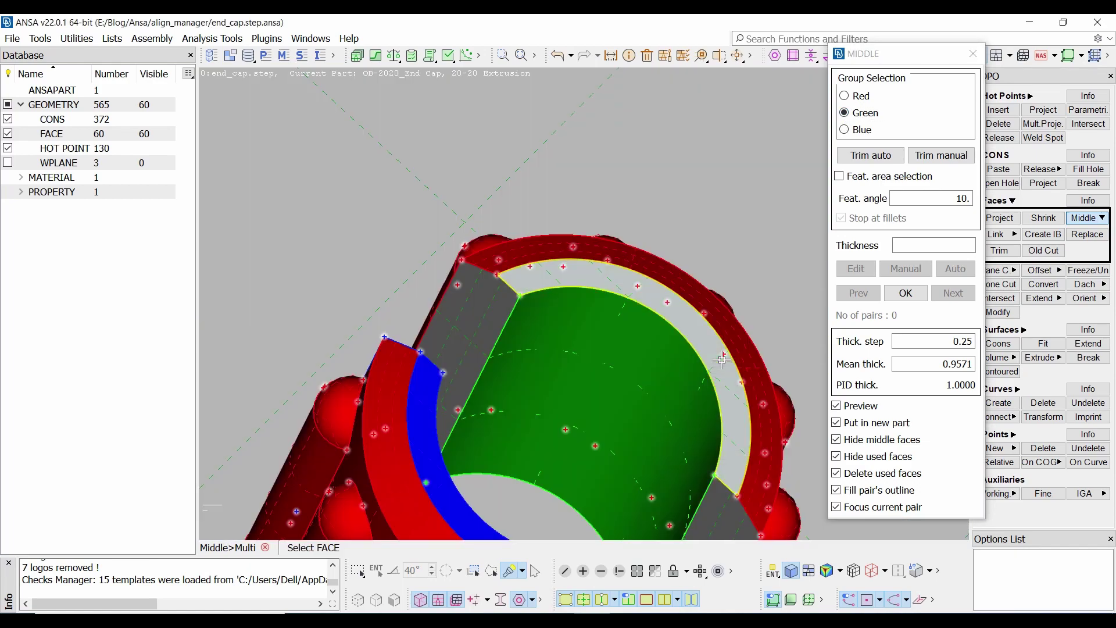
left_click(653, 371)
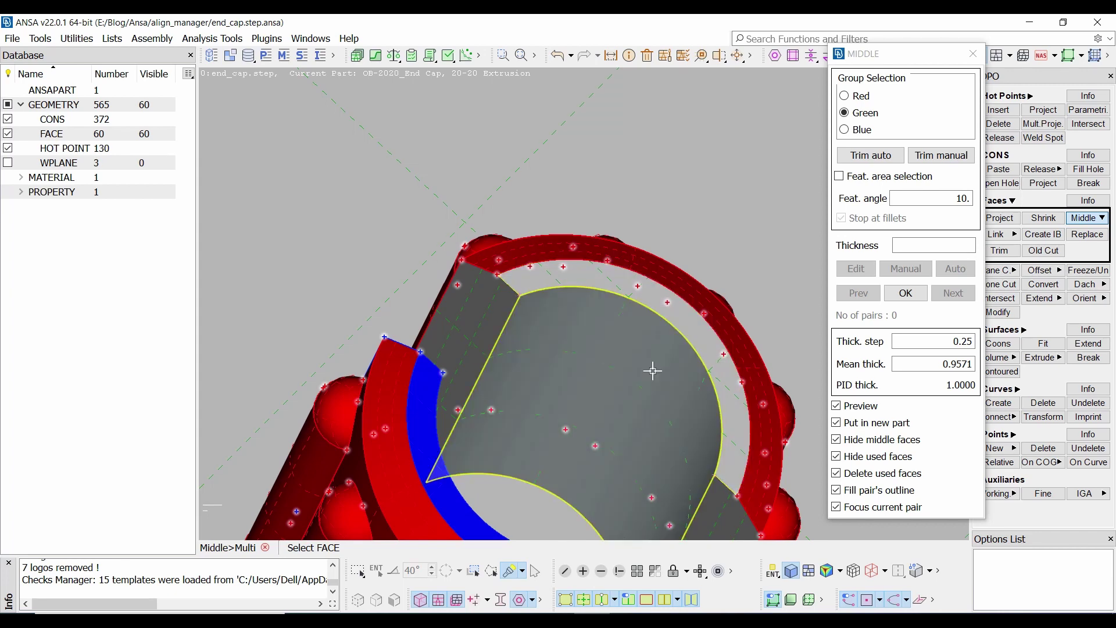
left_click_drag(653, 370, 685, 350, "ctrl")
scroll(696, 331, "up", 1)
scroll(530, 207, "down", 1)
scroll(582, 301, "down", 1)
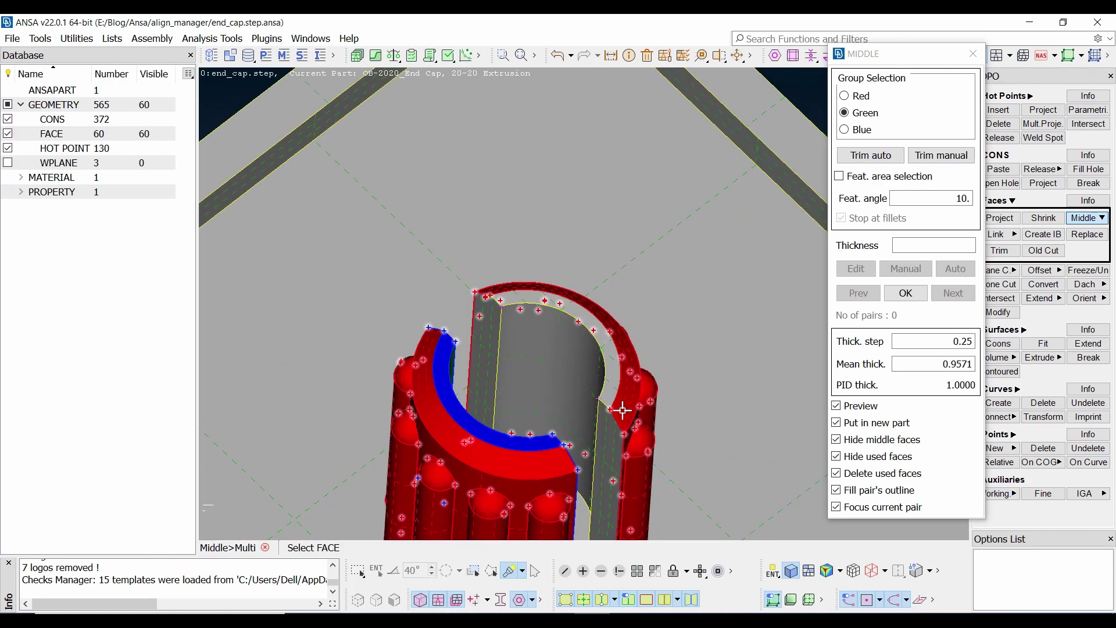
Step: Remove all outer faces of that same cylinder half from the Red group
mouse_move(615, 405)
left_mouse_down("ctrl")
mouse_move(588, 386)
mouse_move(605, 419)
left_mouse_up("ctrl")
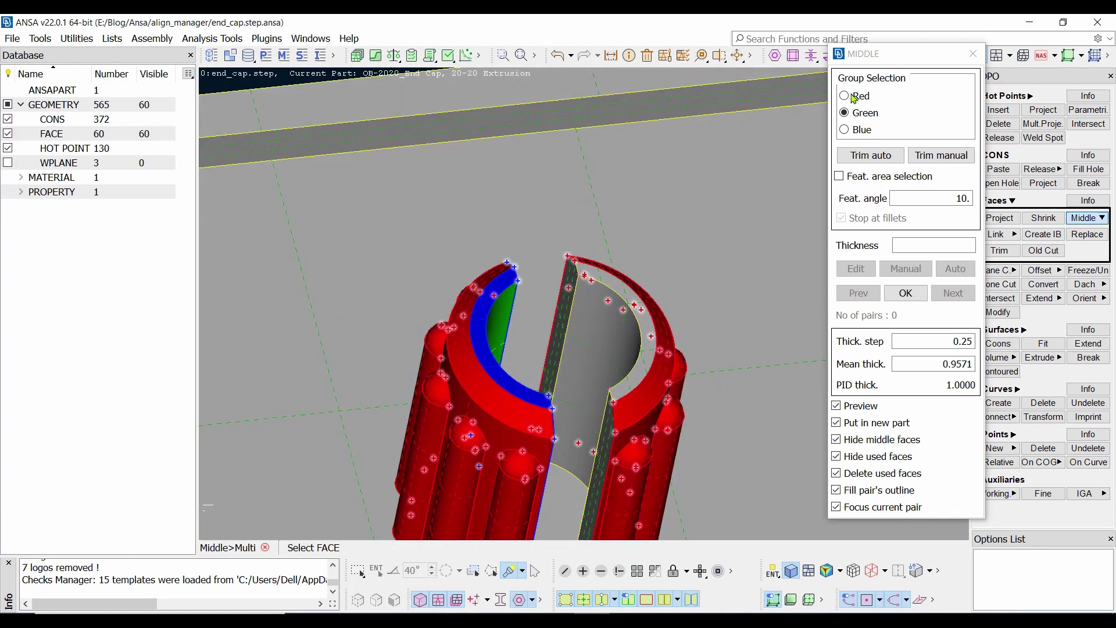
left_click(848, 98)
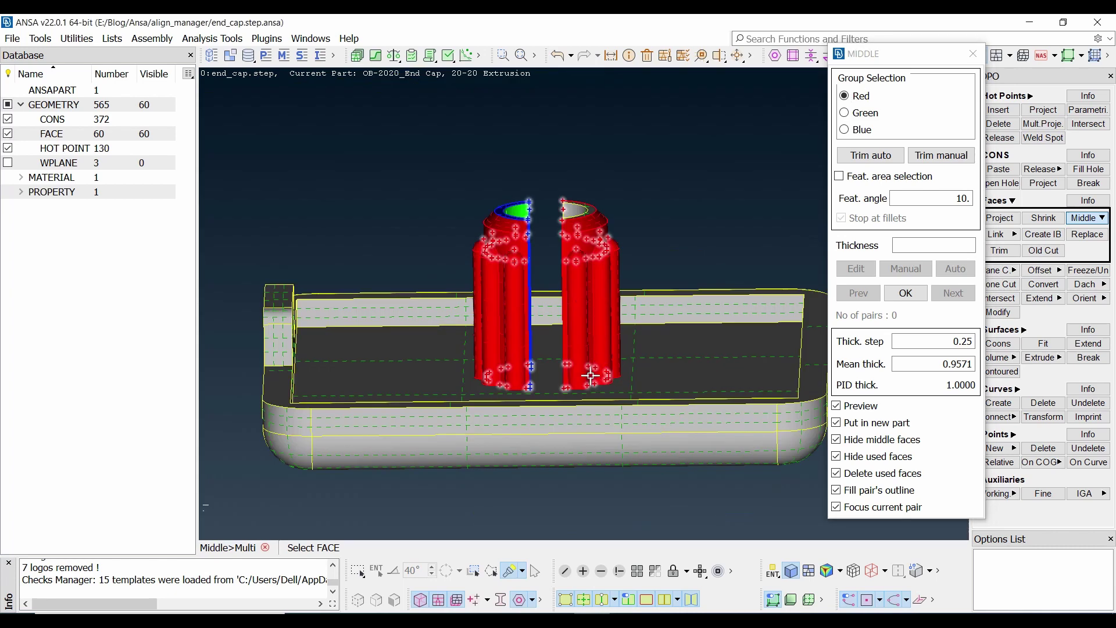
left_click_drag(590, 376, 591, 371, "ctrl")
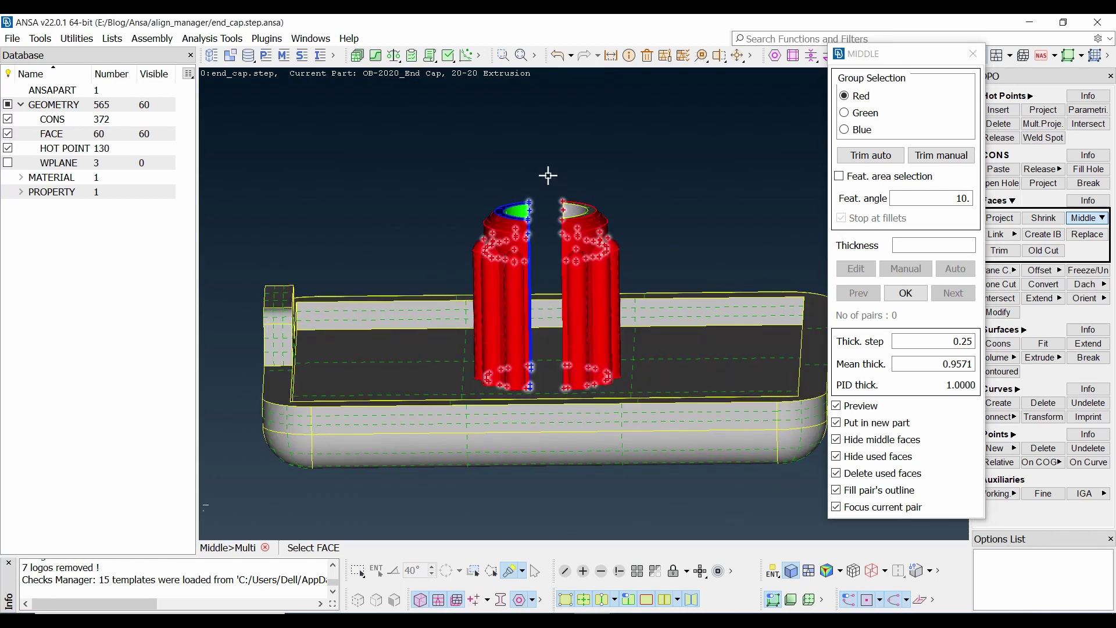
left_click_drag(565, 193, 649, 319)
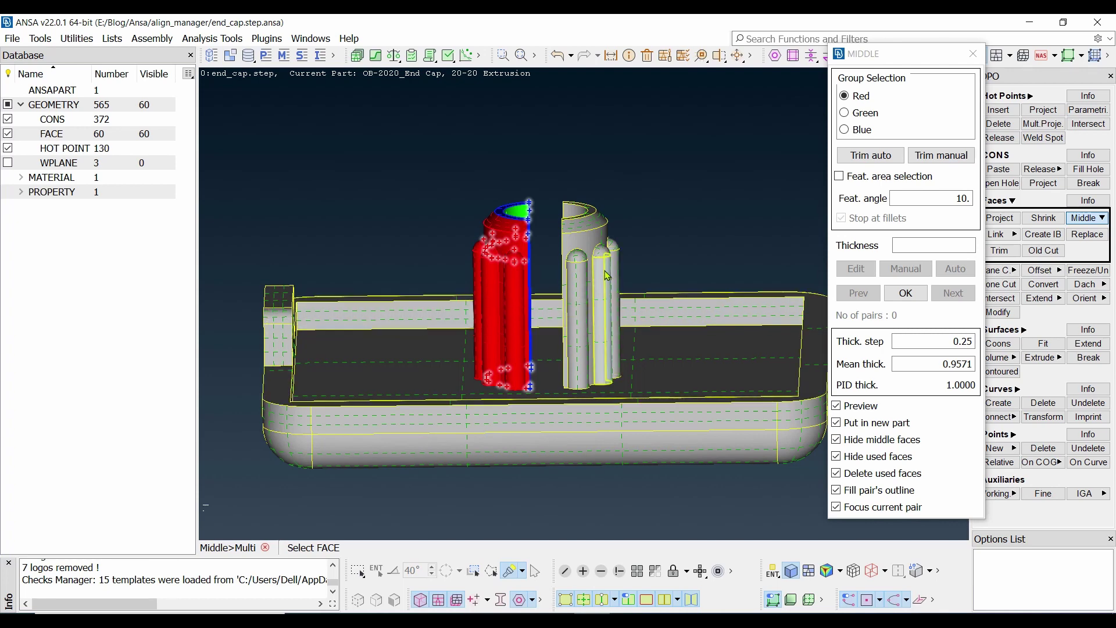
scroll(590, 267, "up", 5)
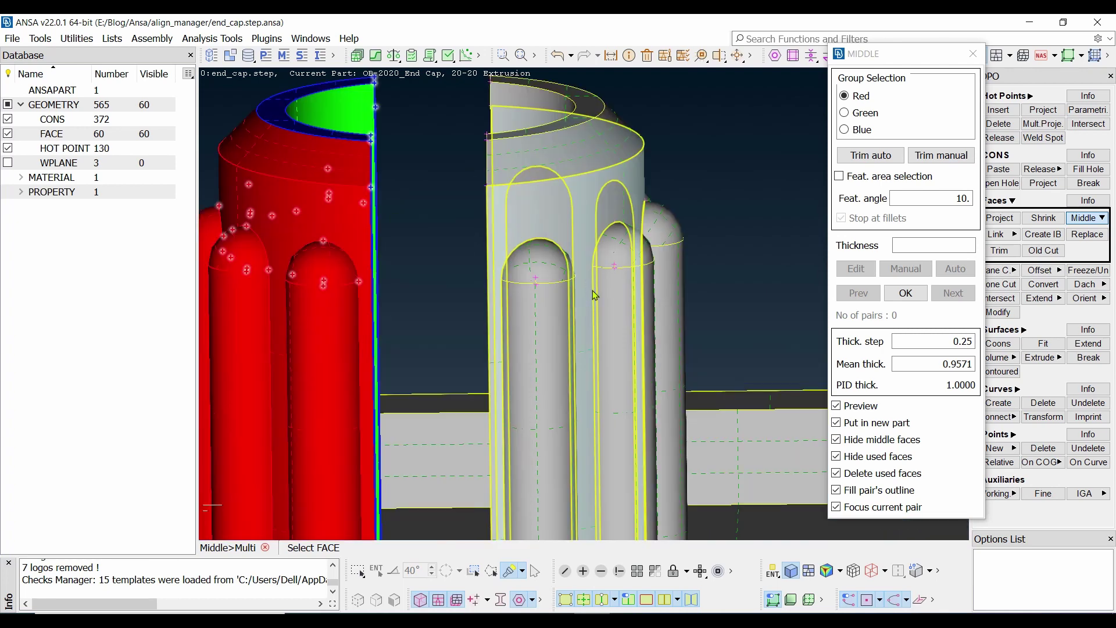
scroll(594, 294, "down", 5)
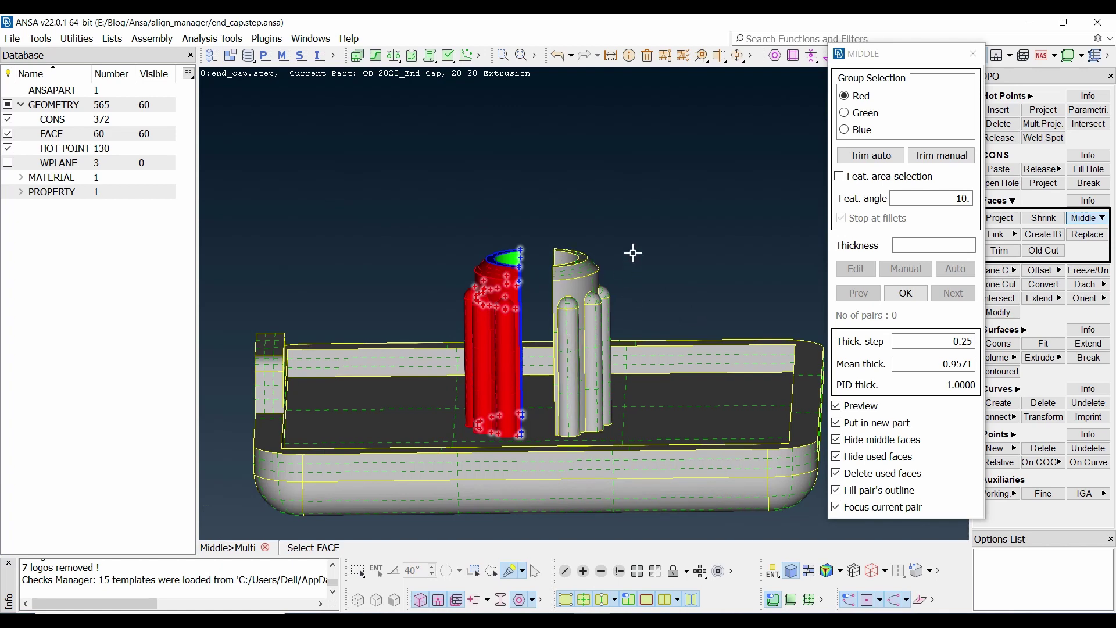
Step: Preview the middle faces of the half still assigned to the groups, examine them around the ribs, and reject them
scroll(586, 221, "up", 3)
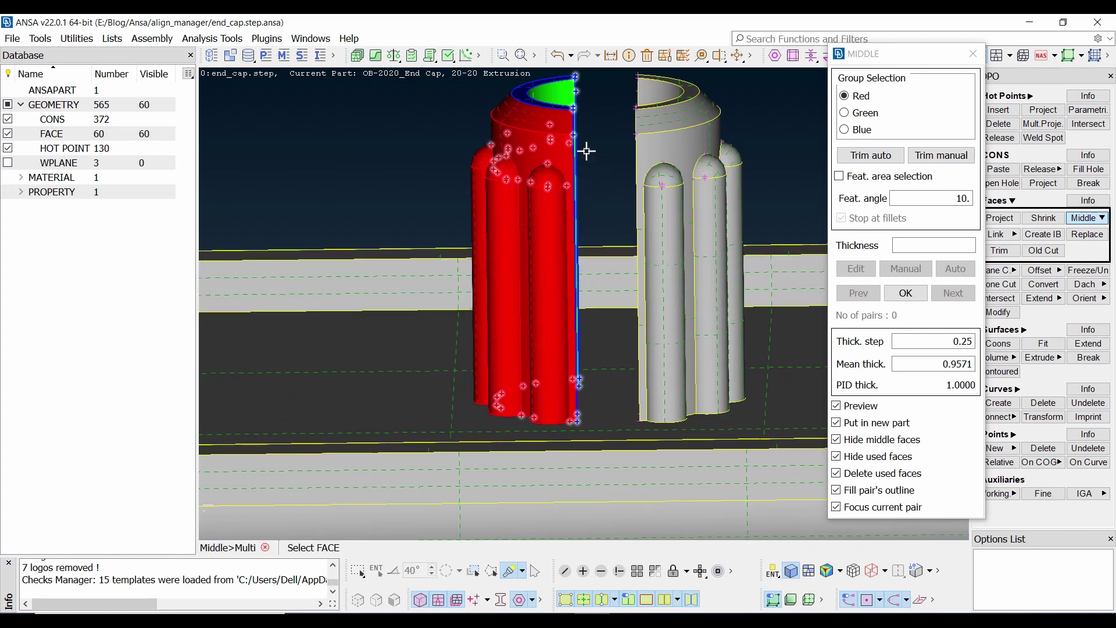
scroll(586, 151, "up", 2)
scroll(518, 350, "up", 2)
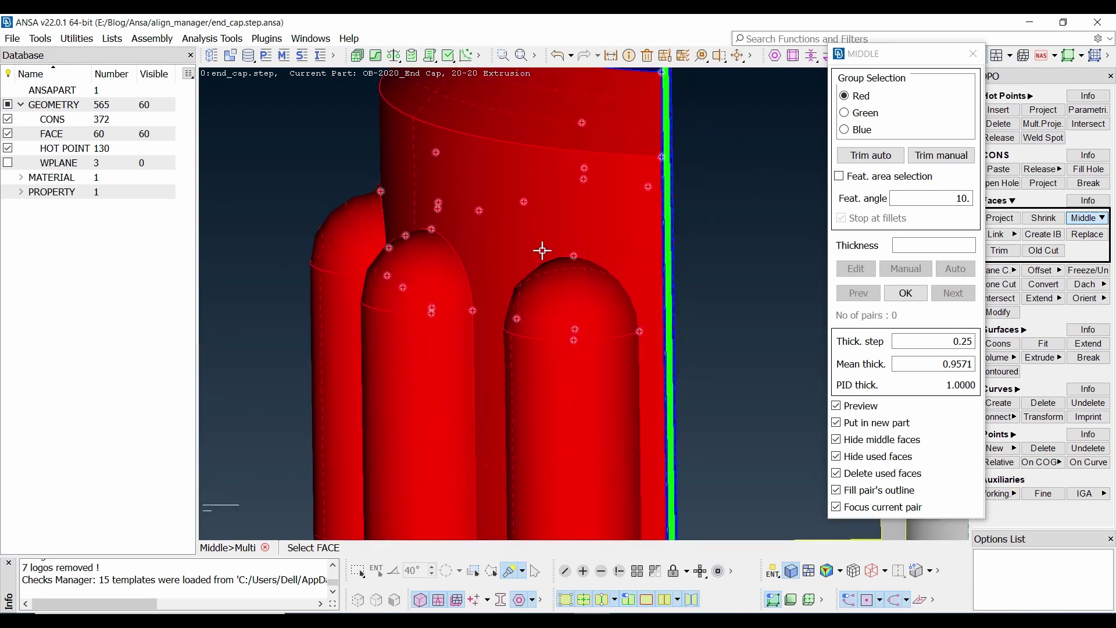
scroll(542, 251, "down", 3)
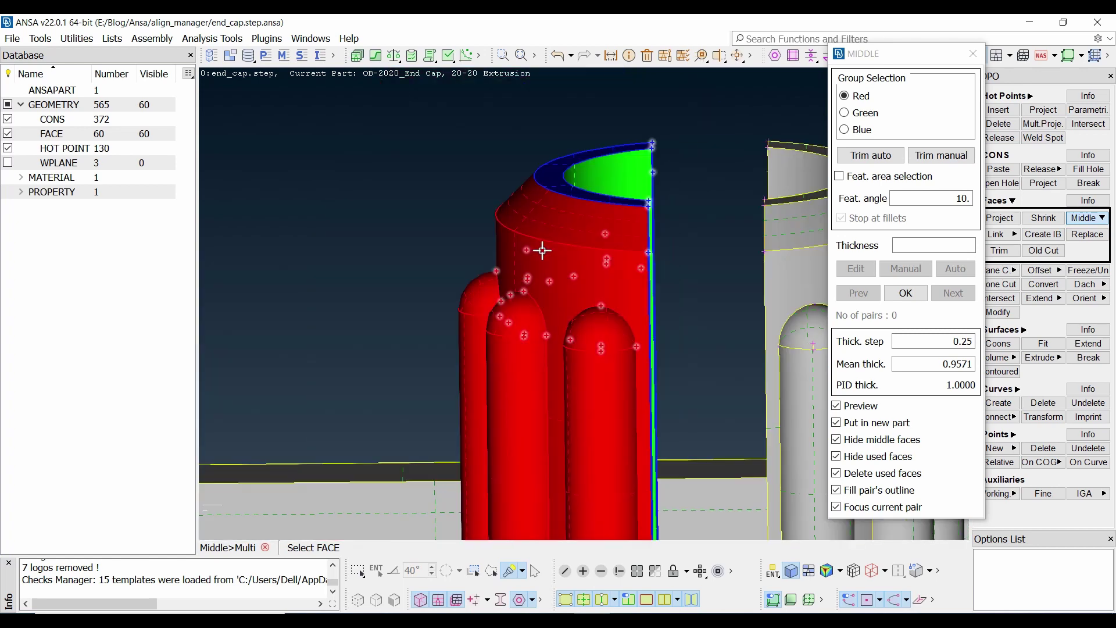
left_click(906, 295)
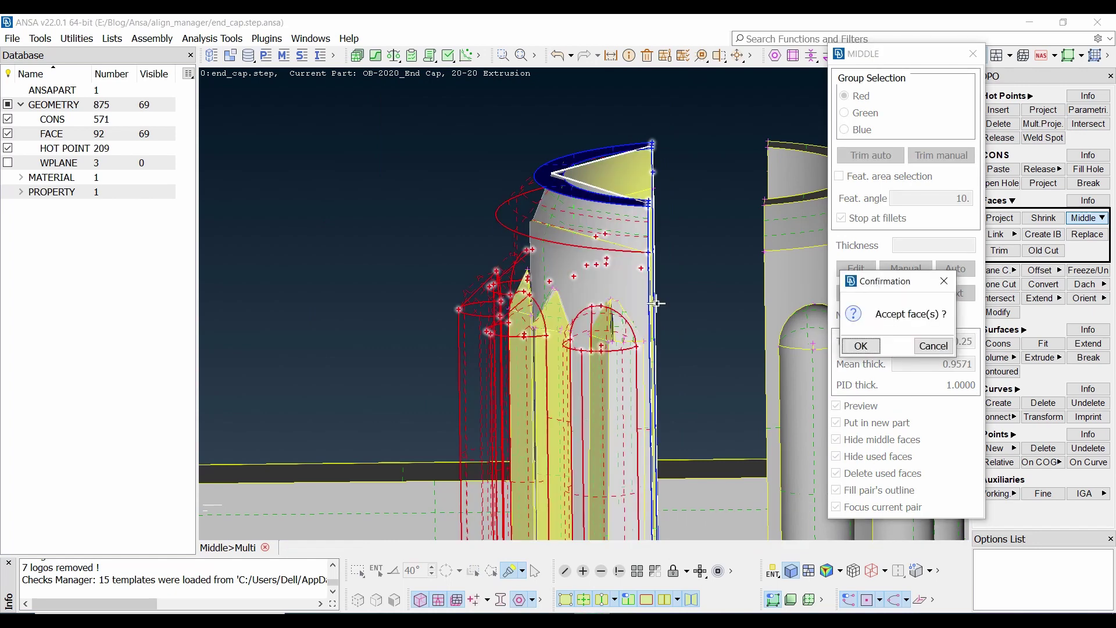
scroll(530, 209, "down", 4)
mouse_move(640, 384)
left_mouse_down("ctrl")
mouse_move(642, 435)
mouse_move(641, 396)
left_mouse_up("ctrl")
scroll(584, 314, "down", 5)
scroll(585, 311, "up", 5)
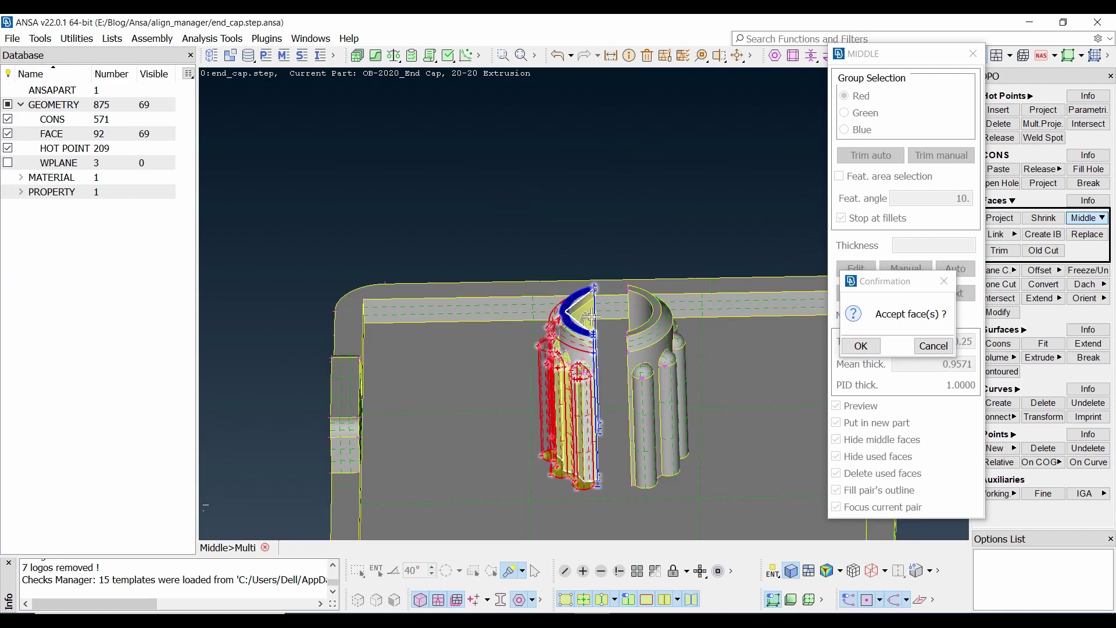
mouse_move(587, 372)
left_mouse_down("ctrl")
mouse_move(596, 438)
mouse_move(643, 442)
mouse_move(594, 375)
mouse_move(600, 357)
left_mouse_up("ctrl")
scroll(601, 357, "up", 3)
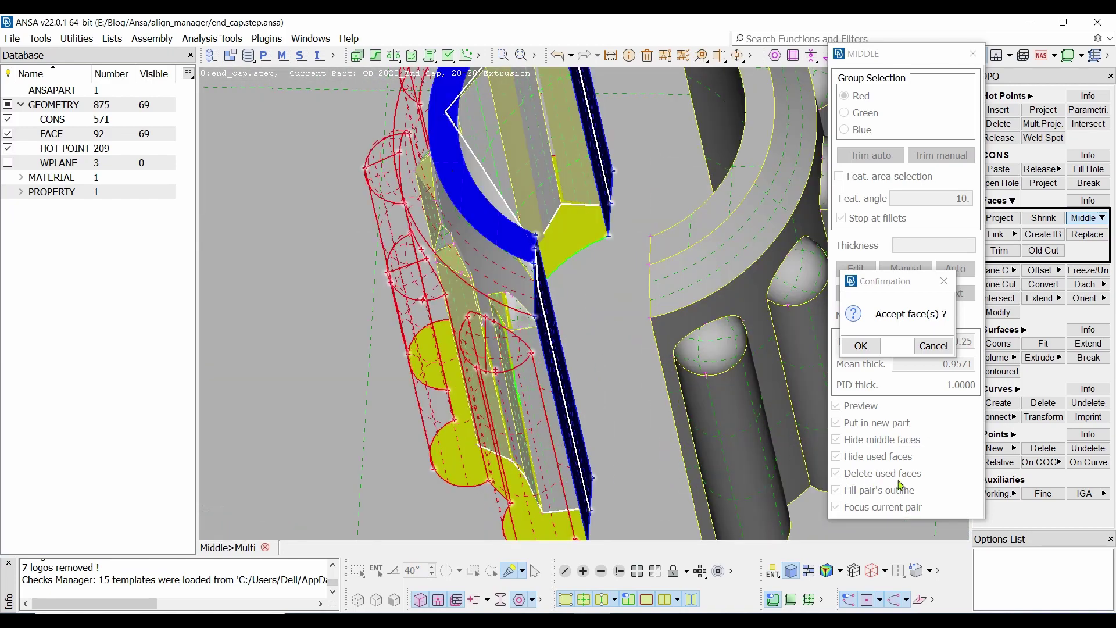
scroll(584, 303, "down", 5)
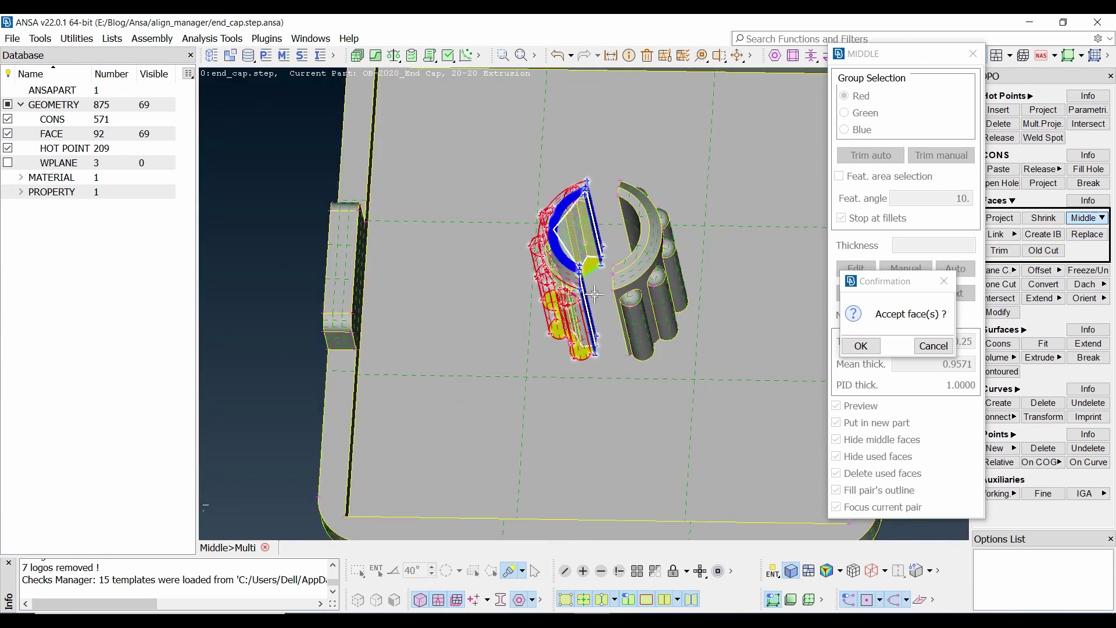
scroll(594, 294, "up", 3)
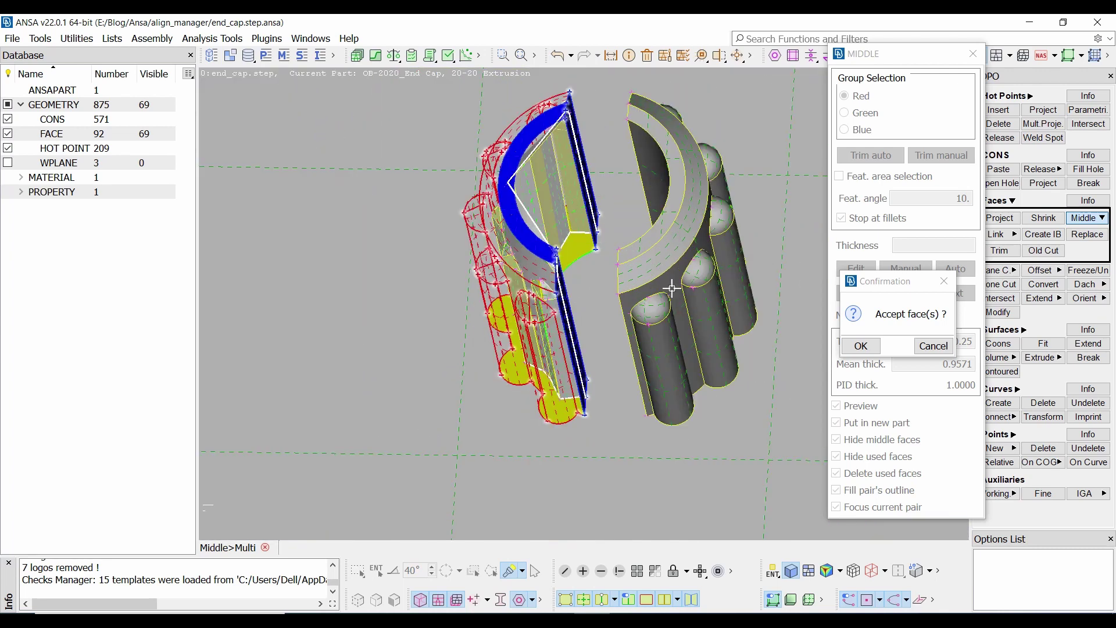
left_click(933, 347)
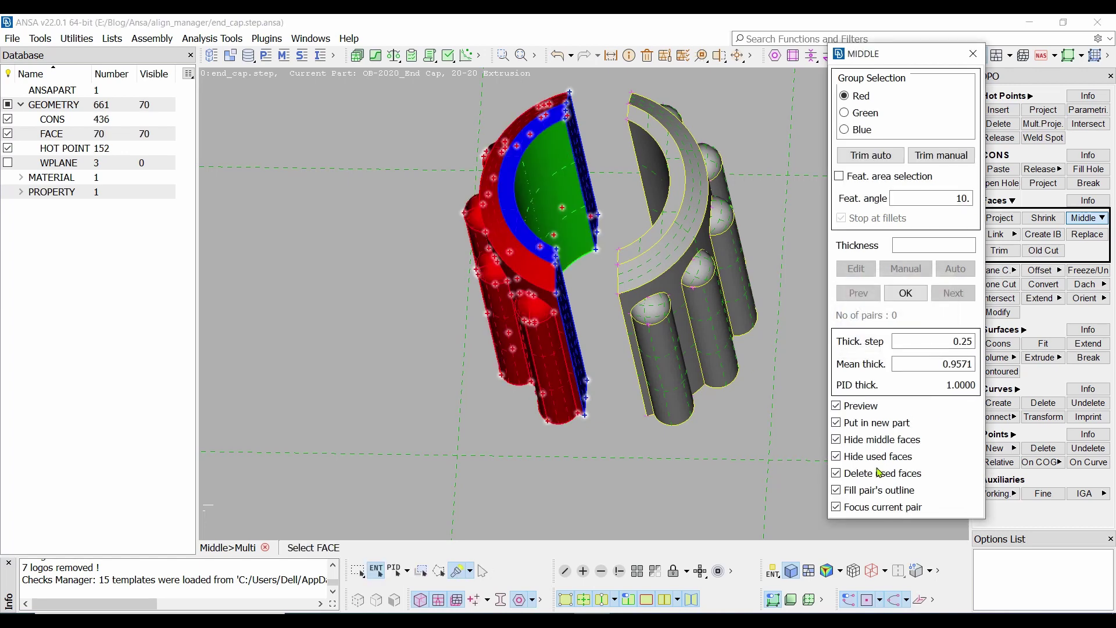
Step: Disable Delete used faces, generate the assigned half's middle faces, and accept them
left_click(838, 475)
left_click(905, 294)
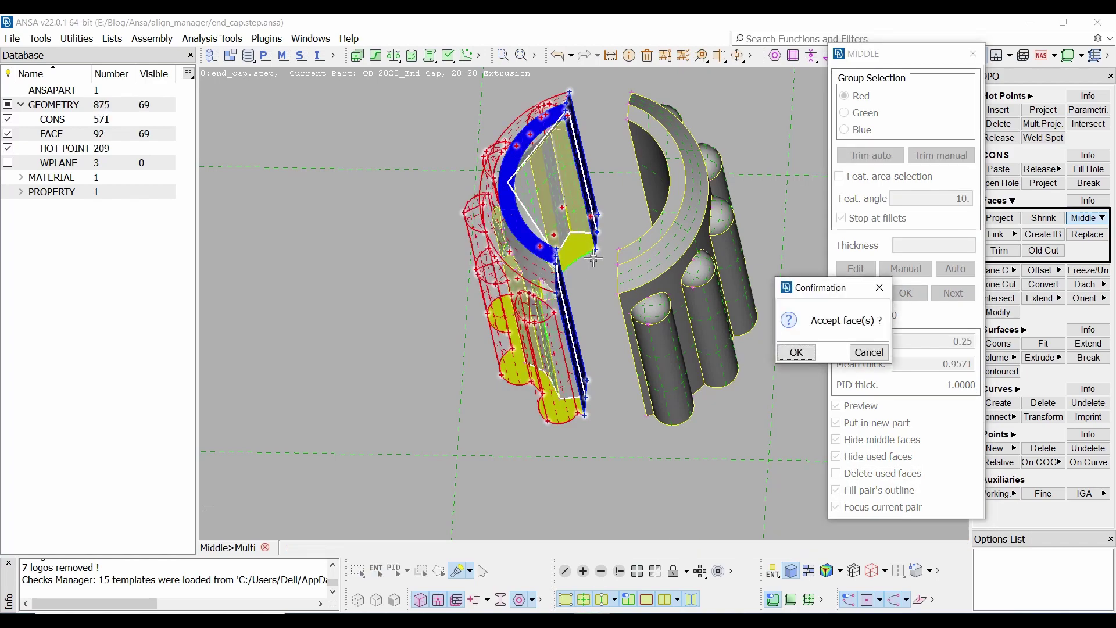
scroll(593, 257, "up", 5)
scroll(582, 304, "down", 2)
left_click_drag(597, 312, 662, 324, "ctrl")
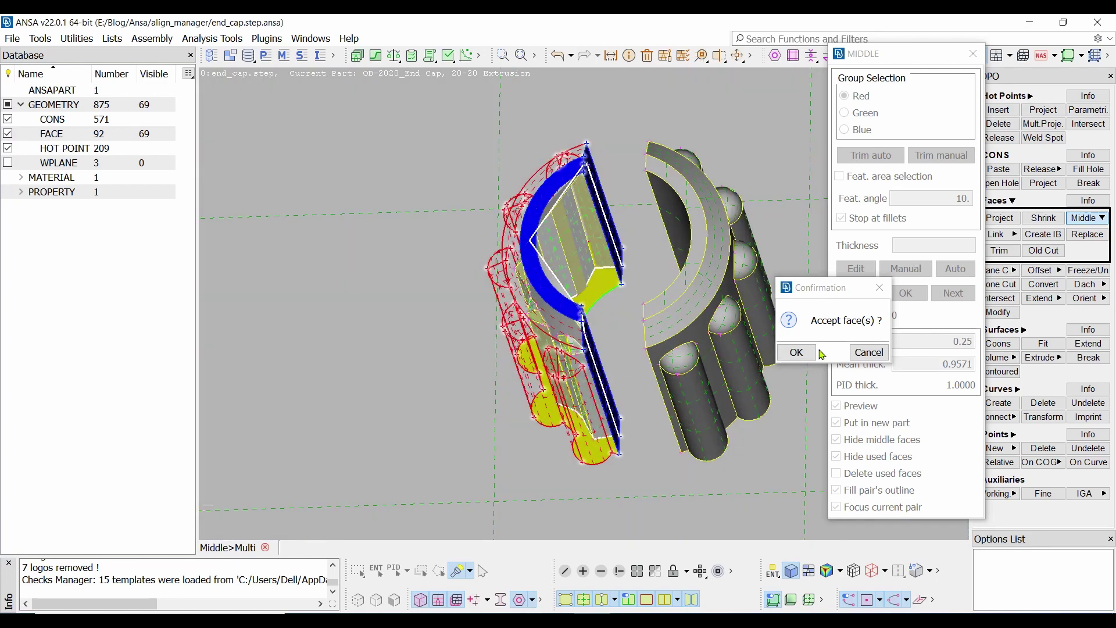
left_click(797, 352)
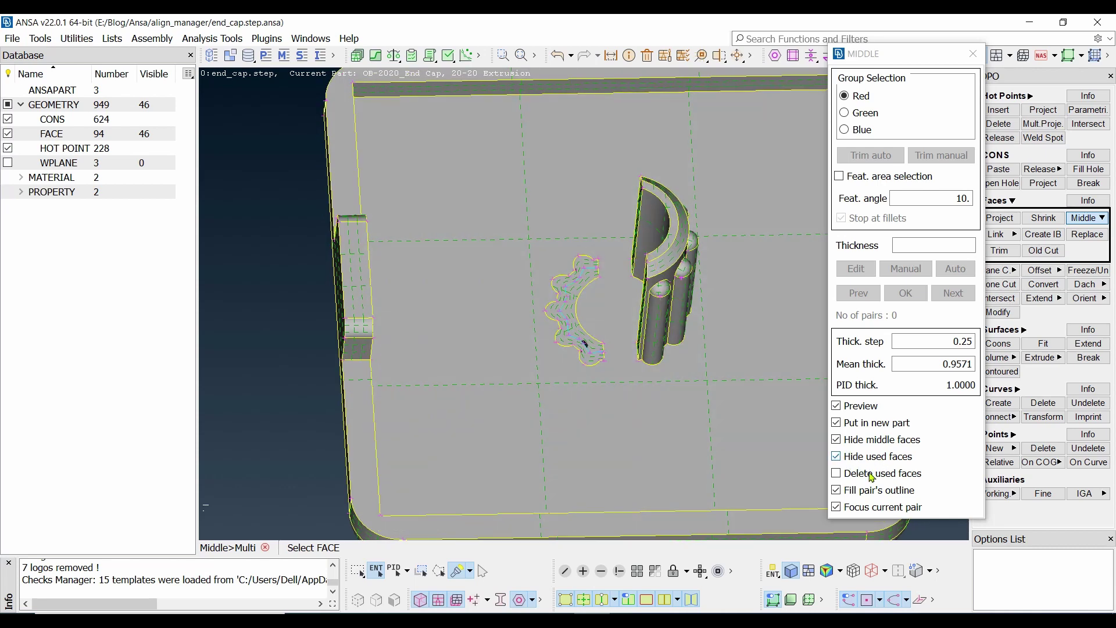
scroll(589, 370, "up", 5)
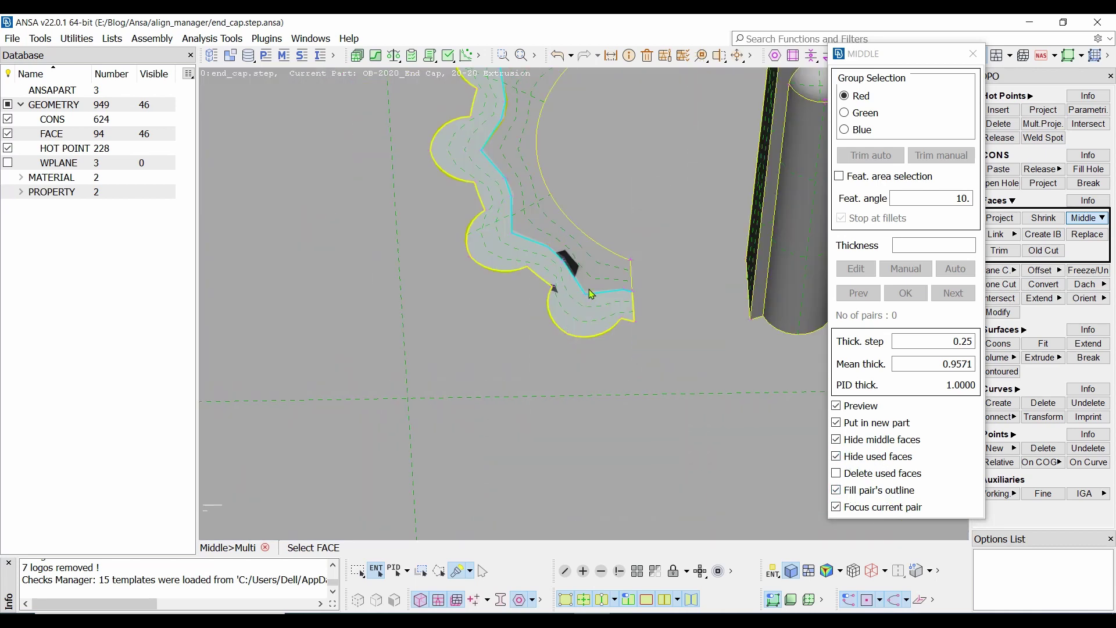
scroll(580, 256, "up", 3)
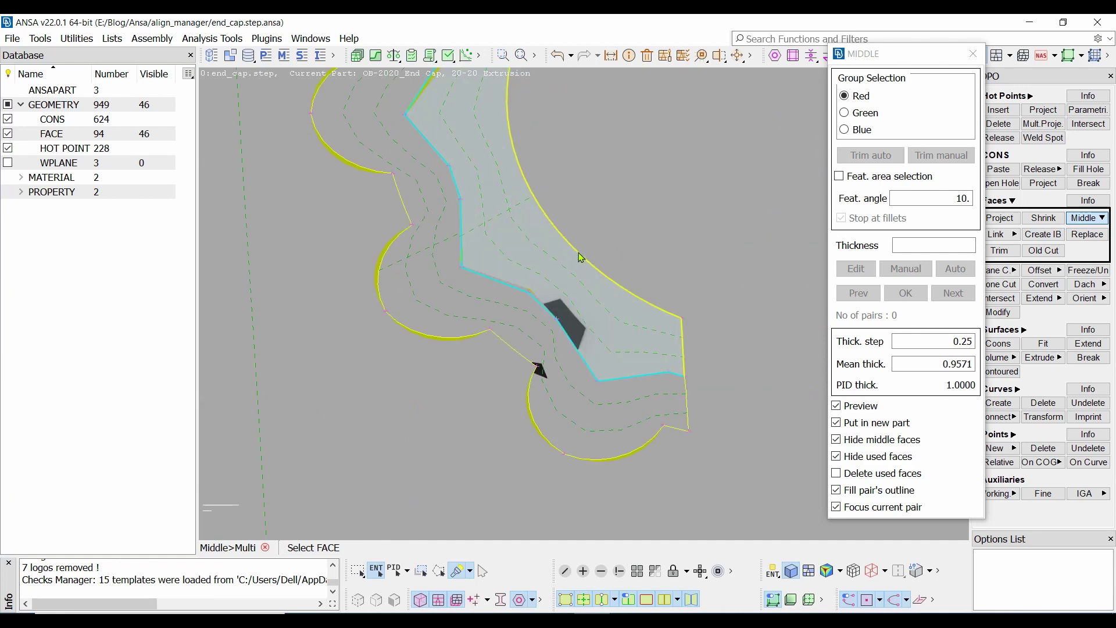
Step: Assign the remaining cylinder half's outer wall and its first four ribs, including their domed ends, to the Red group
scroll(567, 391, "down", 3)
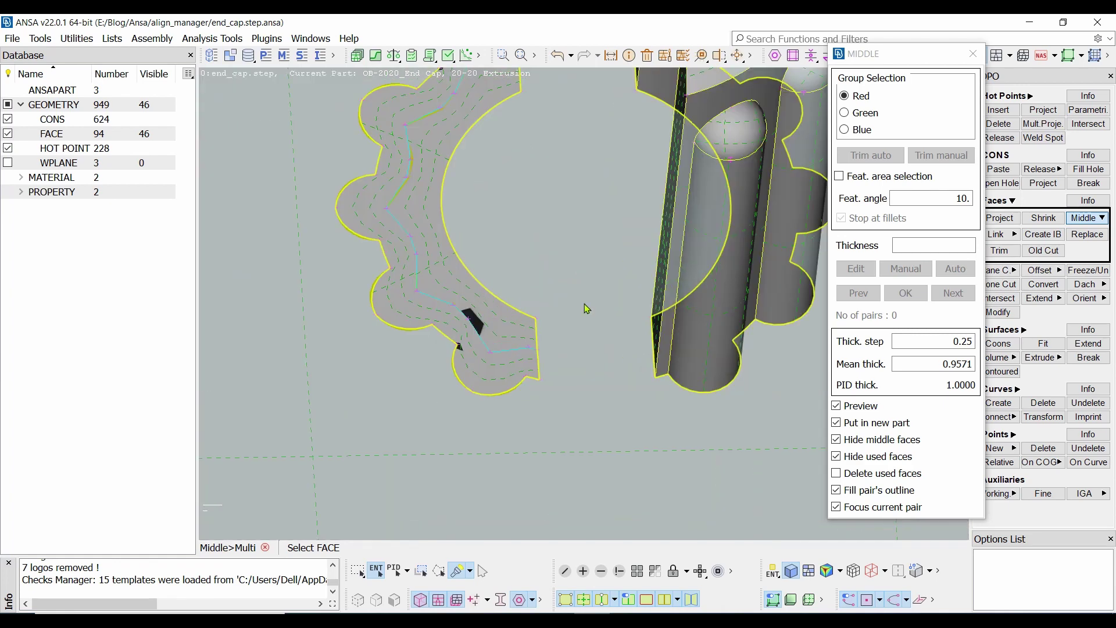
scroll(512, 392, "down", 5)
mouse_move(526, 327)
left_mouse_down("ctrl")
mouse_move(563, 312)
mouse_move(524, 327)
mouse_move(522, 314)
left_mouse_up("ctrl")
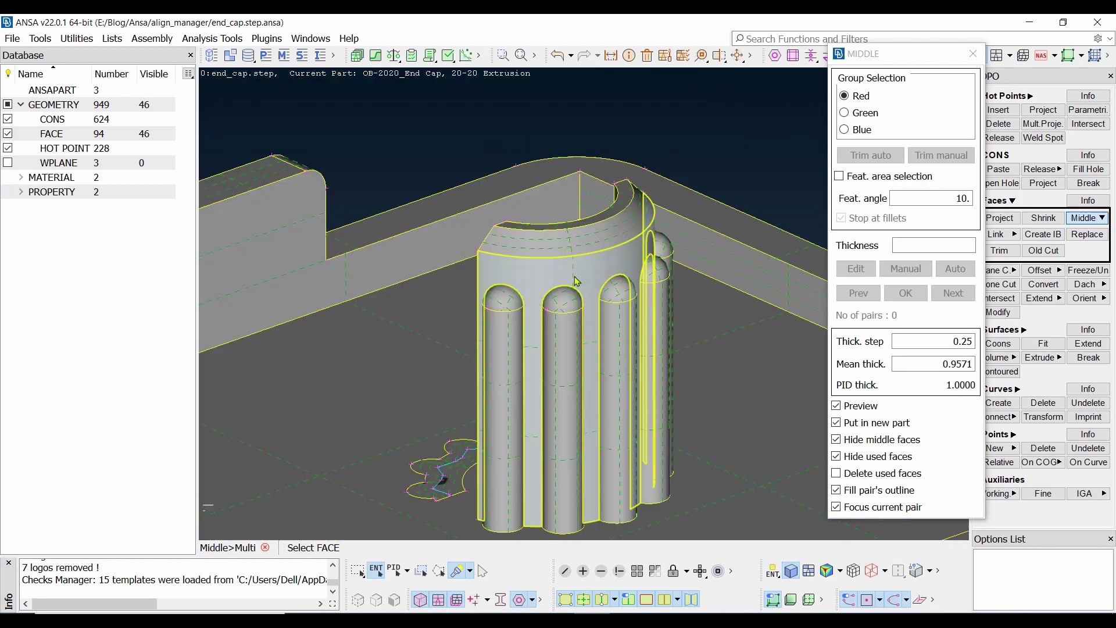
left_click(575, 281)
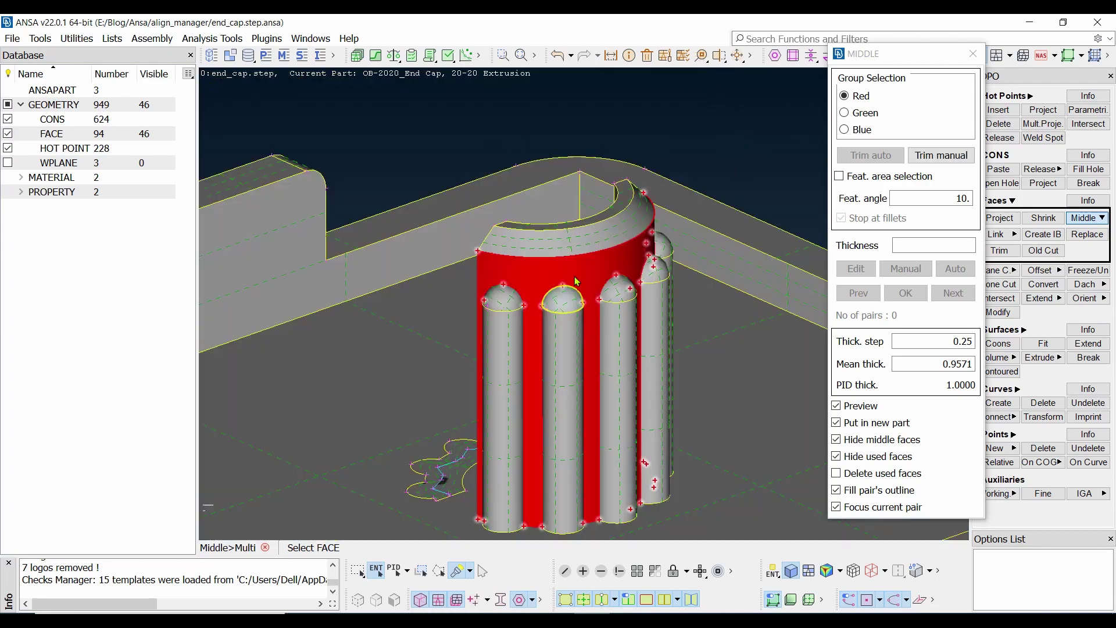
left_click(511, 312)
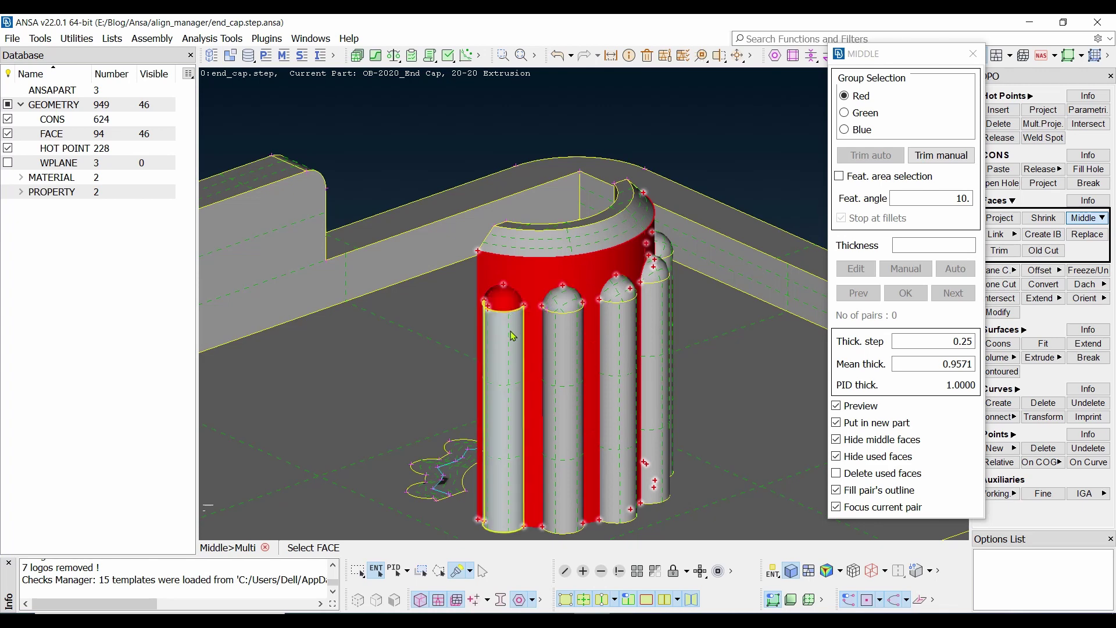
left_click(513, 336)
left_click(560, 329)
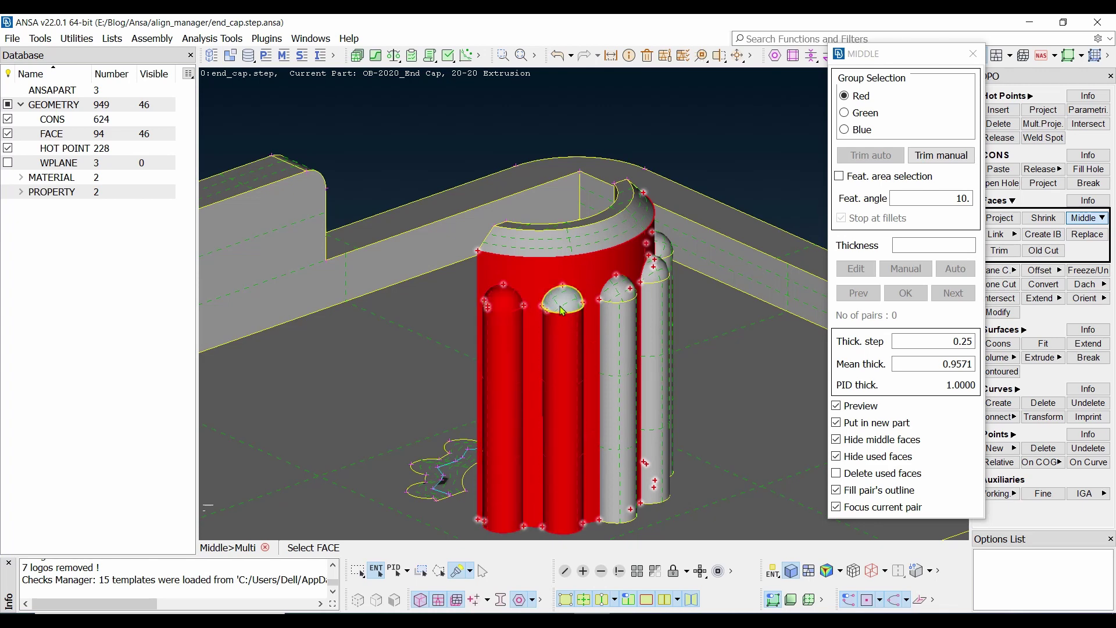
left_click(562, 311)
left_click(627, 295)
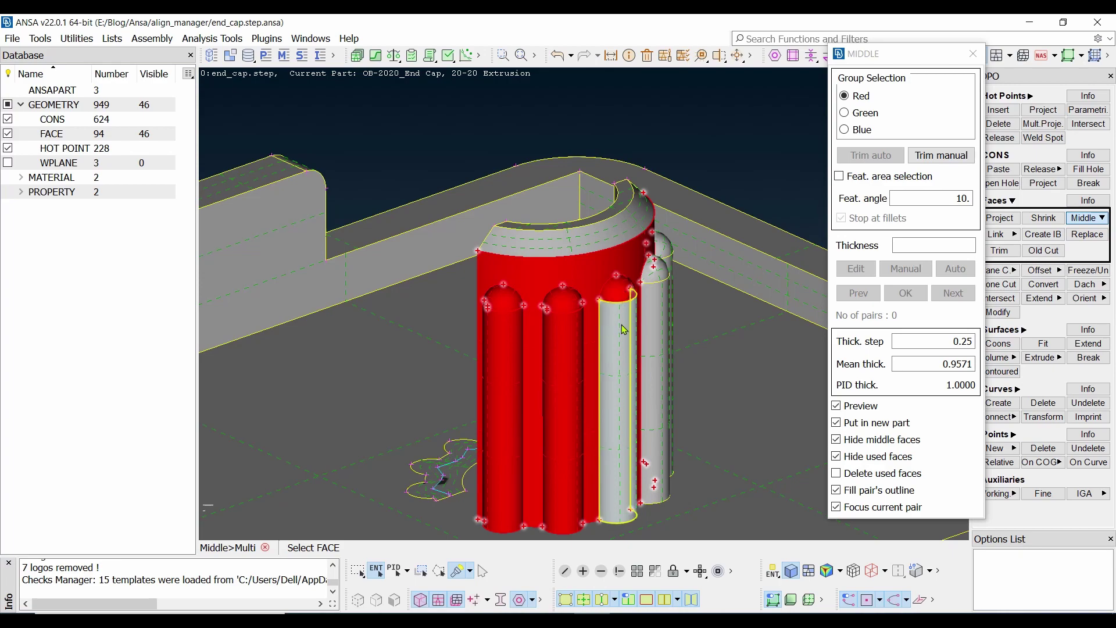
left_click(623, 329)
left_click(654, 277)
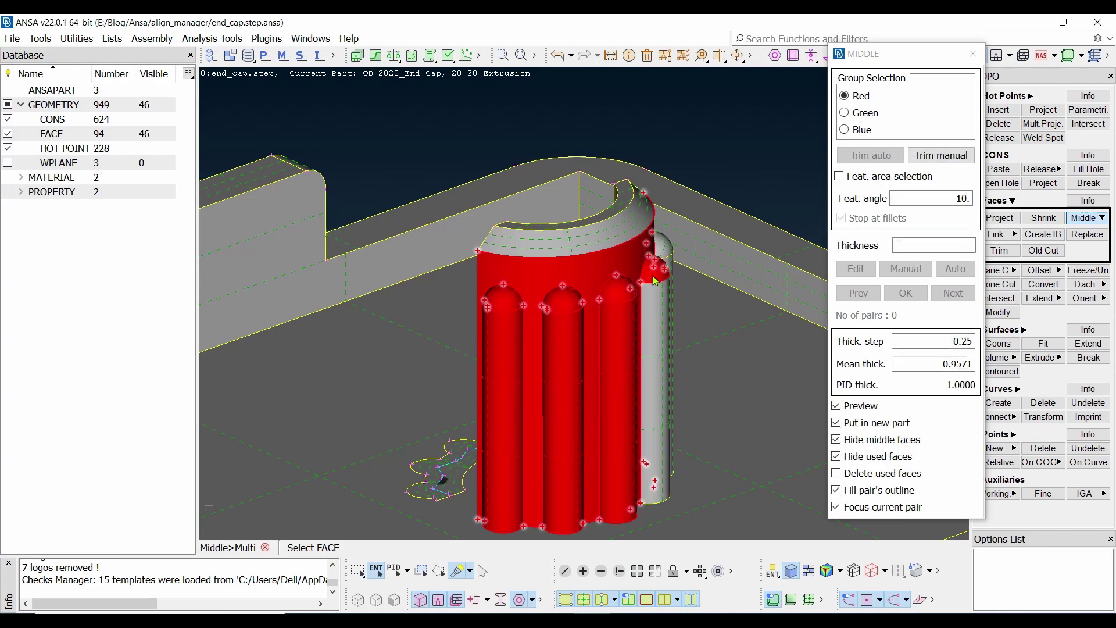
left_click(655, 309)
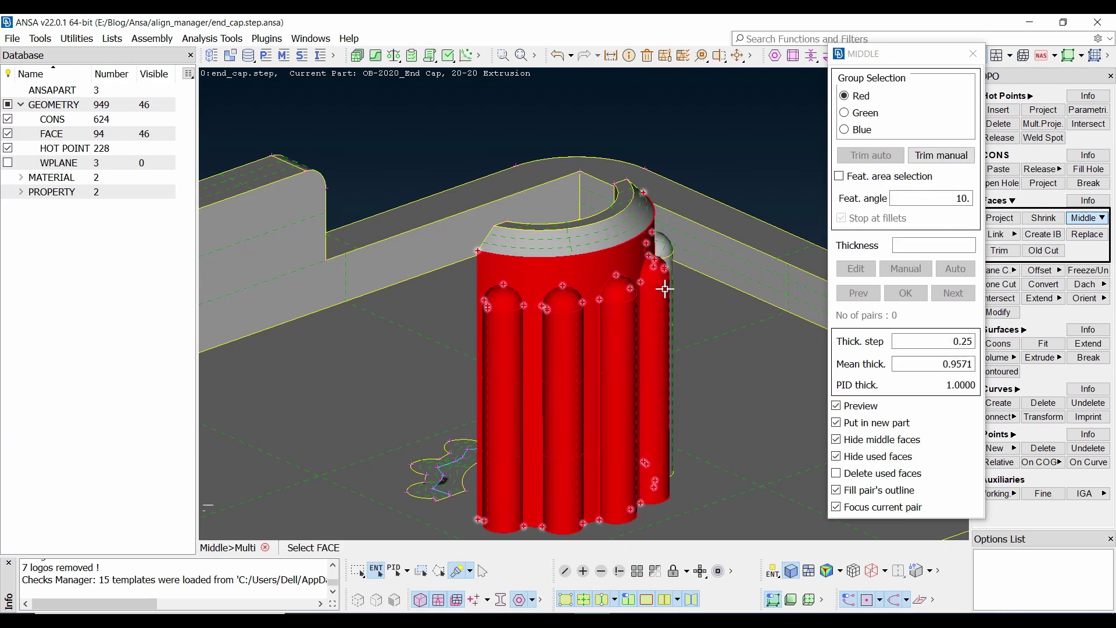
Step: Add the last rib with its domed end and the sloped top face of the same half to the Red group
left_click_drag(665, 289, 594, 333, "ctrl")
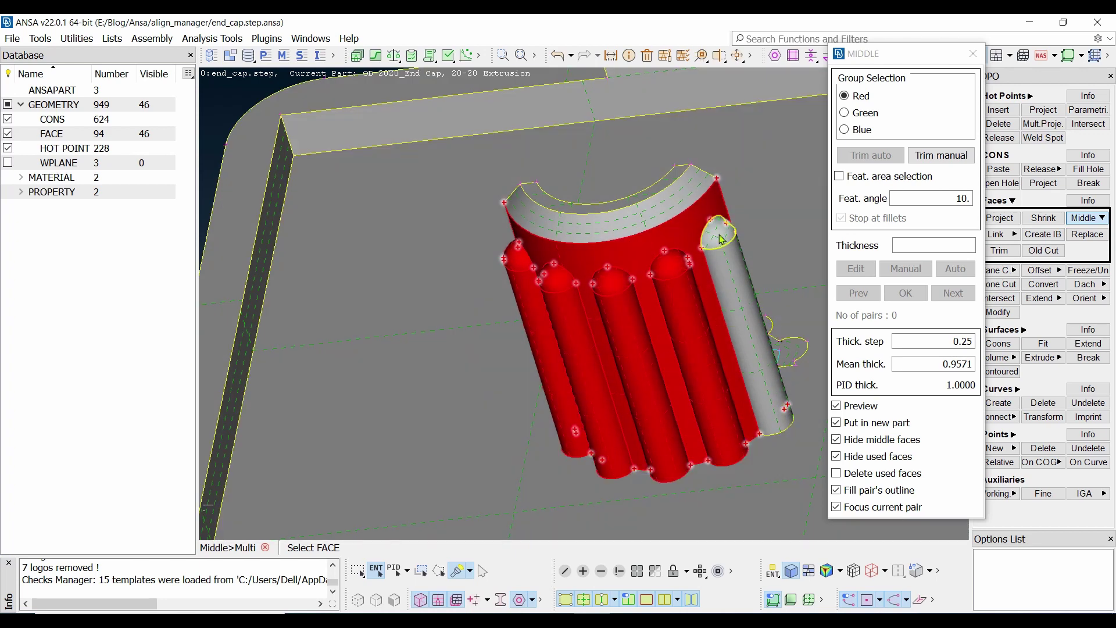
left_click(721, 236)
left_click(732, 279)
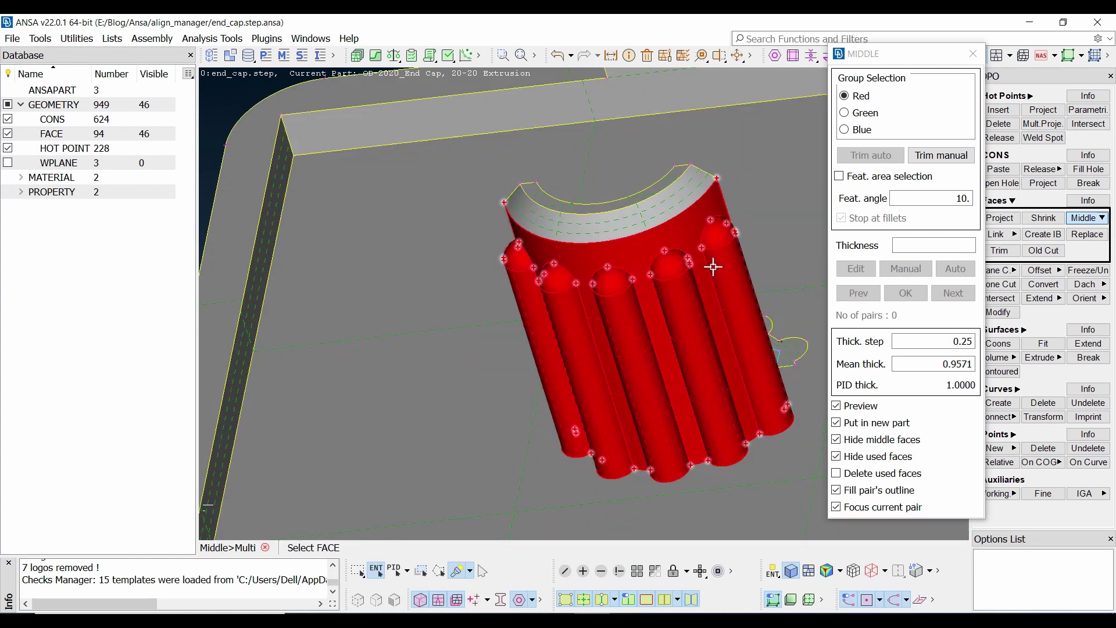
left_click(644, 229)
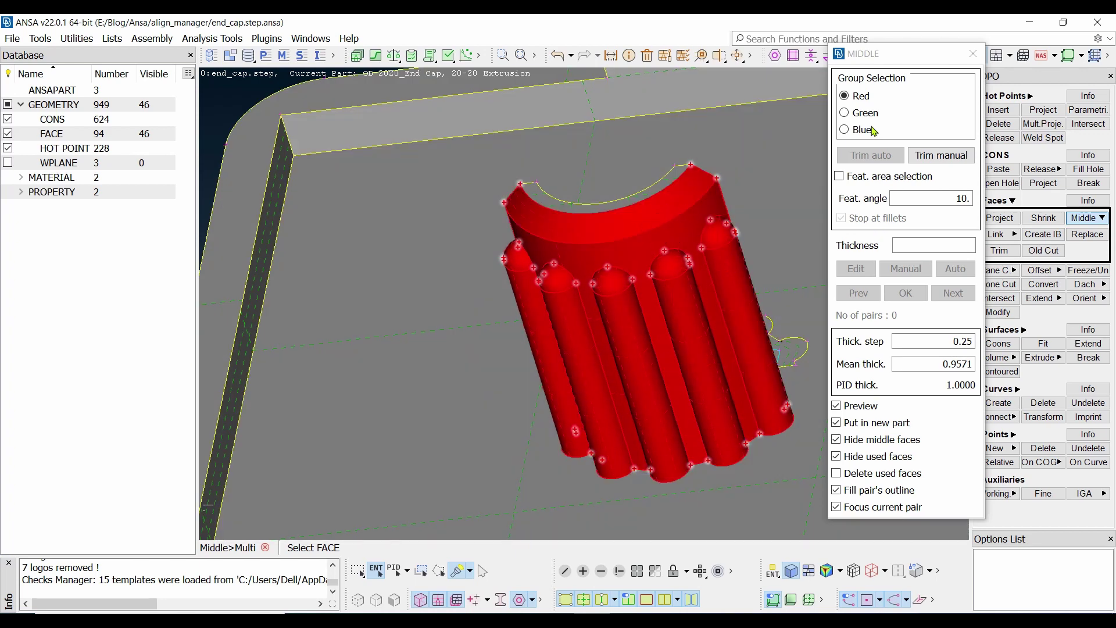
Step: Assign the same half's inner cylindrical face to the Green group
left_click(844, 114)
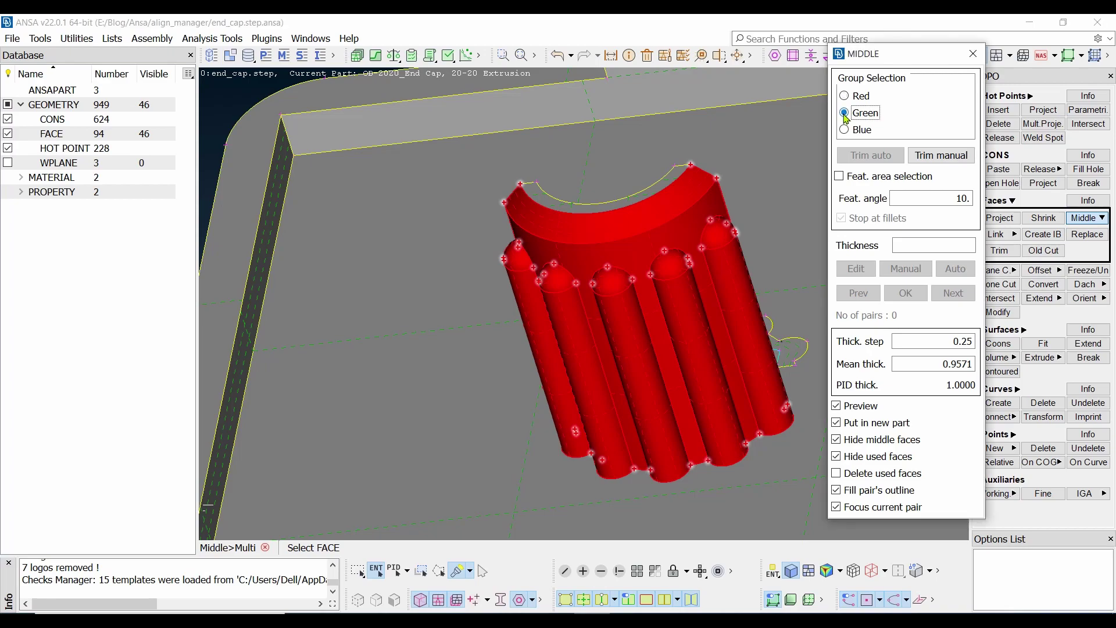
left_click_drag(708, 297, 842, 272, "ctrl")
left_click(722, 290)
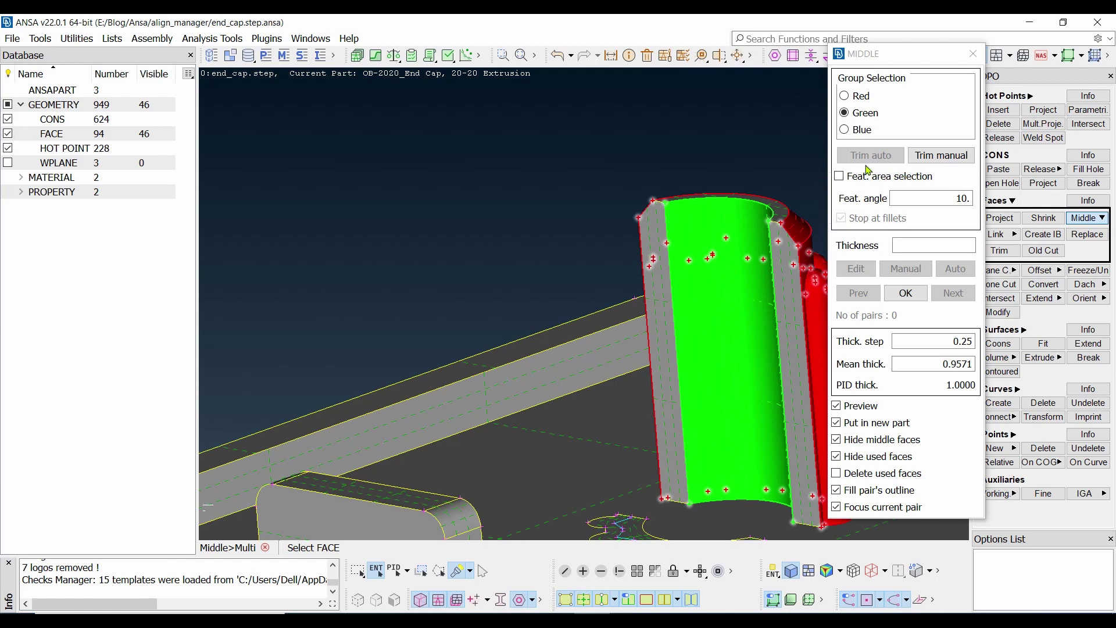
Step: Assign both flat side faces and the flat top rim of the same half to the Blue group
left_click(846, 131)
left_click(792, 256)
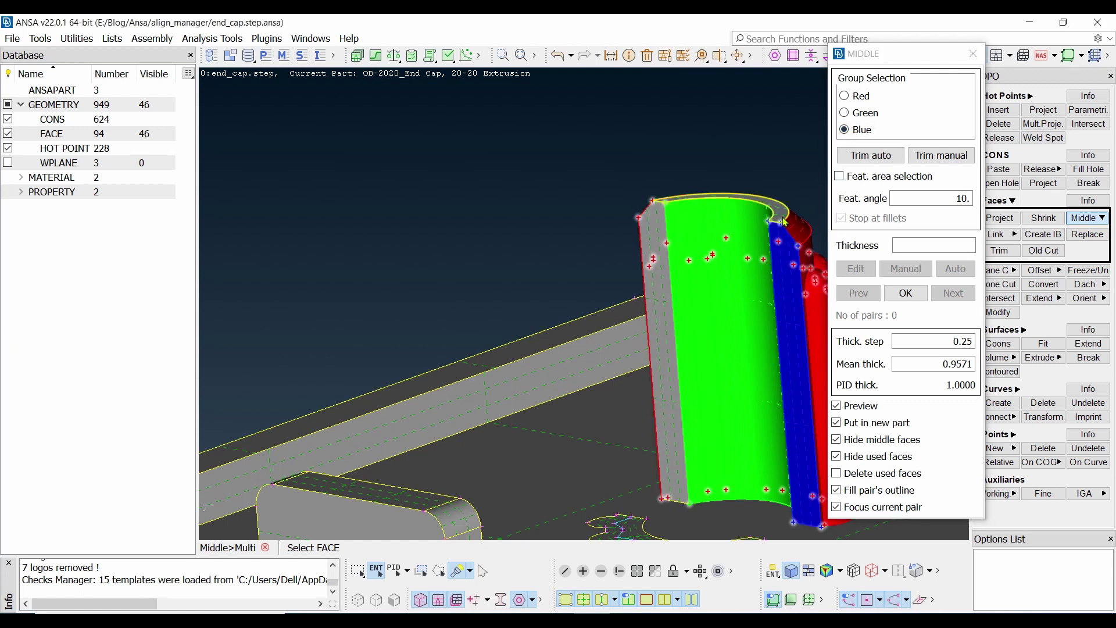
left_click(655, 269)
scroll(631, 298, "down", 5)
scroll(616, 314, "up", 6)
left_click_drag(638, 280, 650, 386, "ctrl")
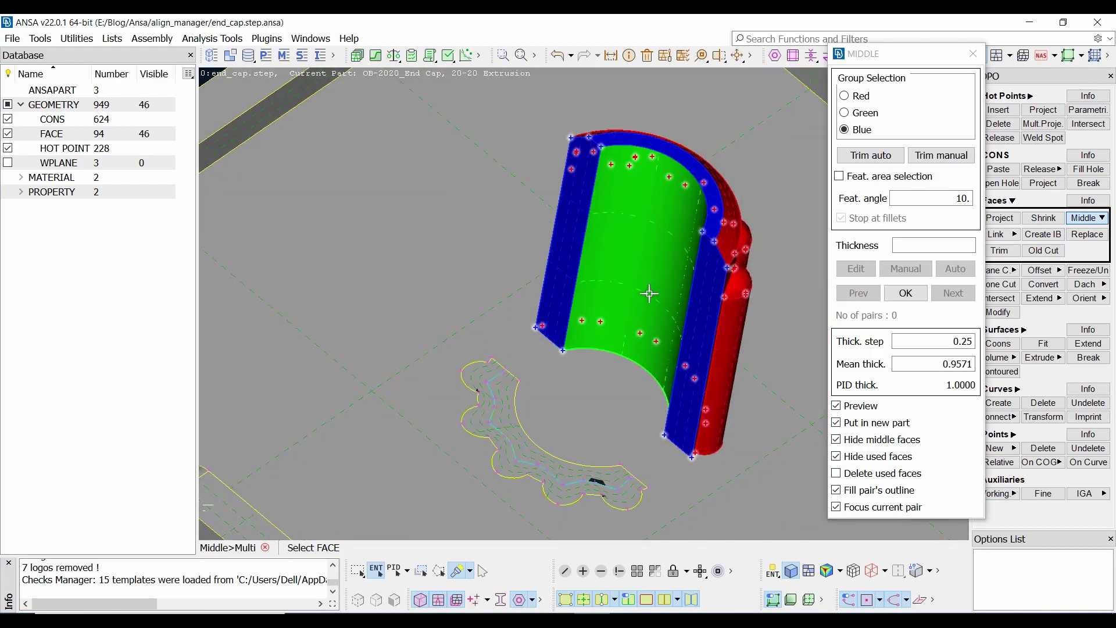
left_click_drag(647, 293, 636, 275, "ctrl")
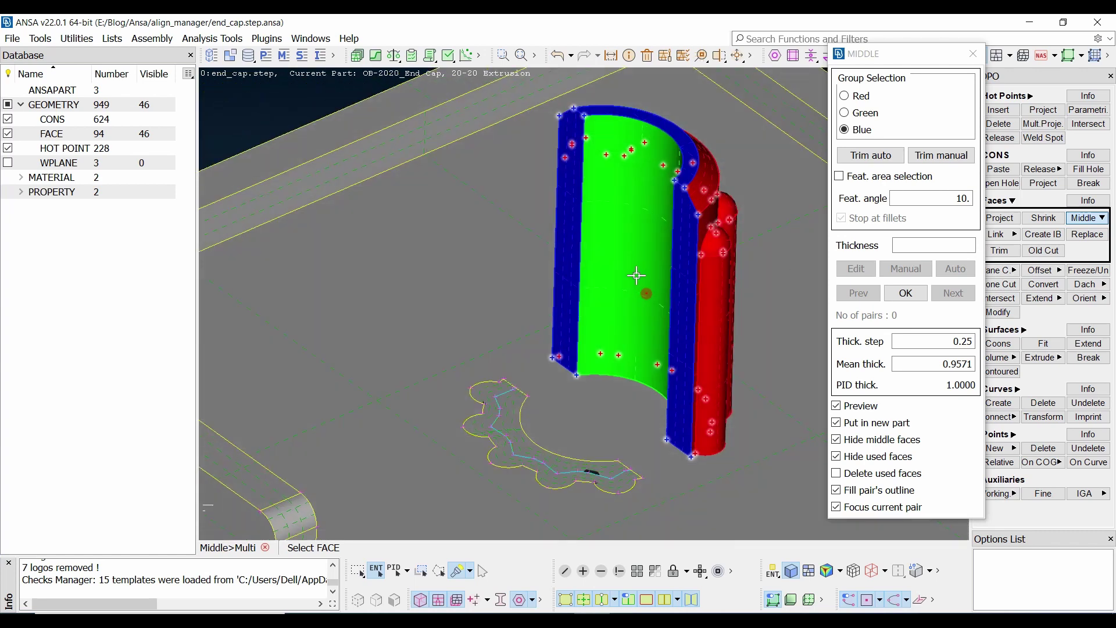
Step: Generate the middle faces of the assigned cylinder half and accept them
left_click(909, 293)
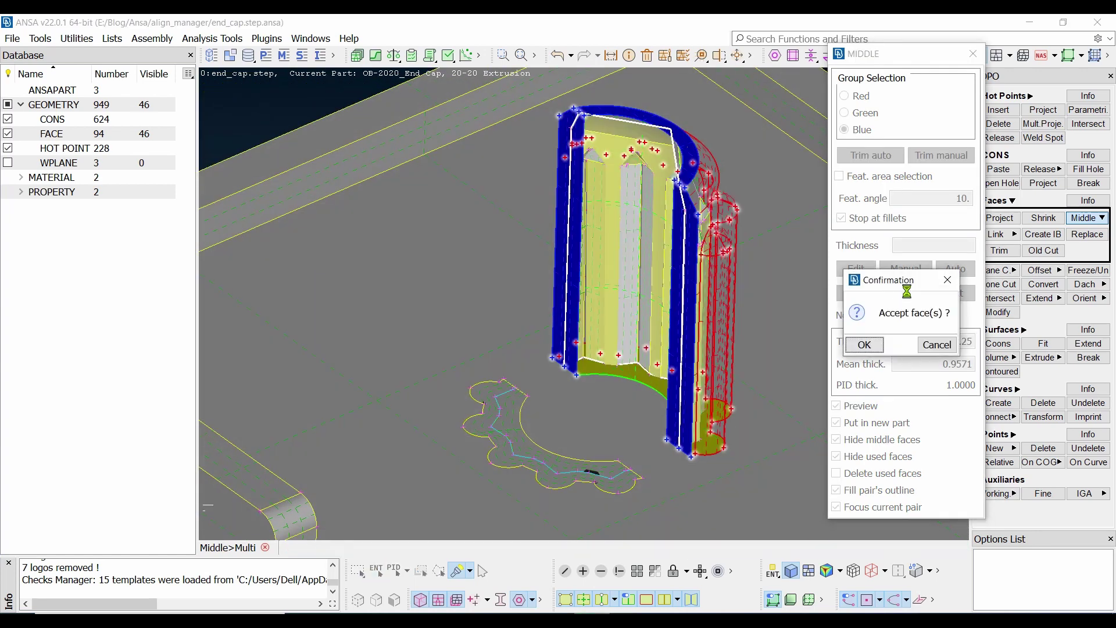
left_click(877, 348)
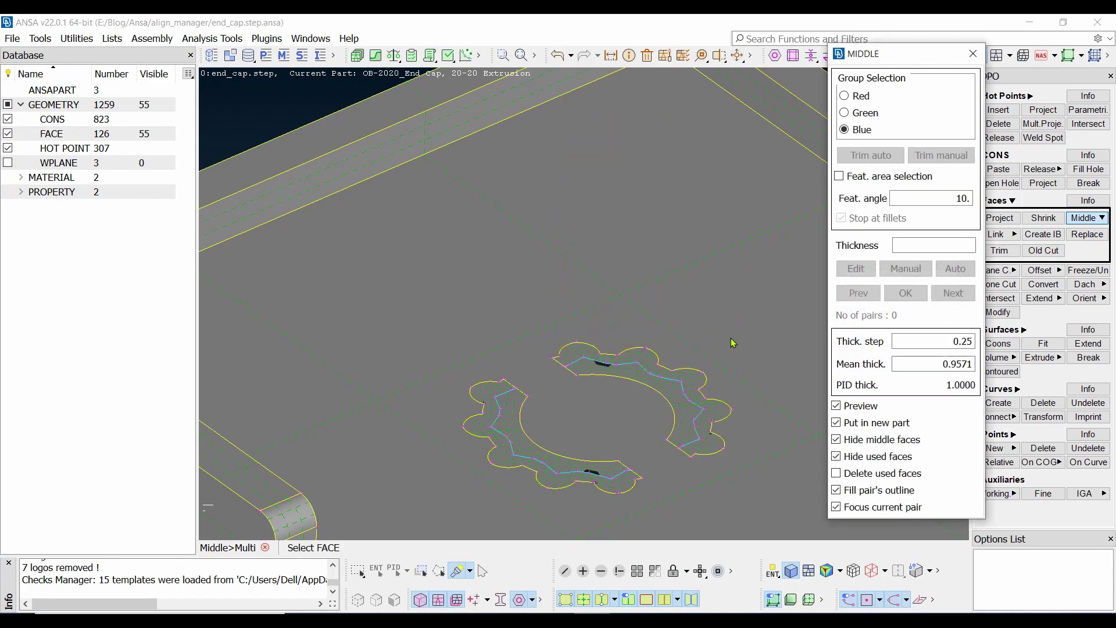
left_click(602, 335)
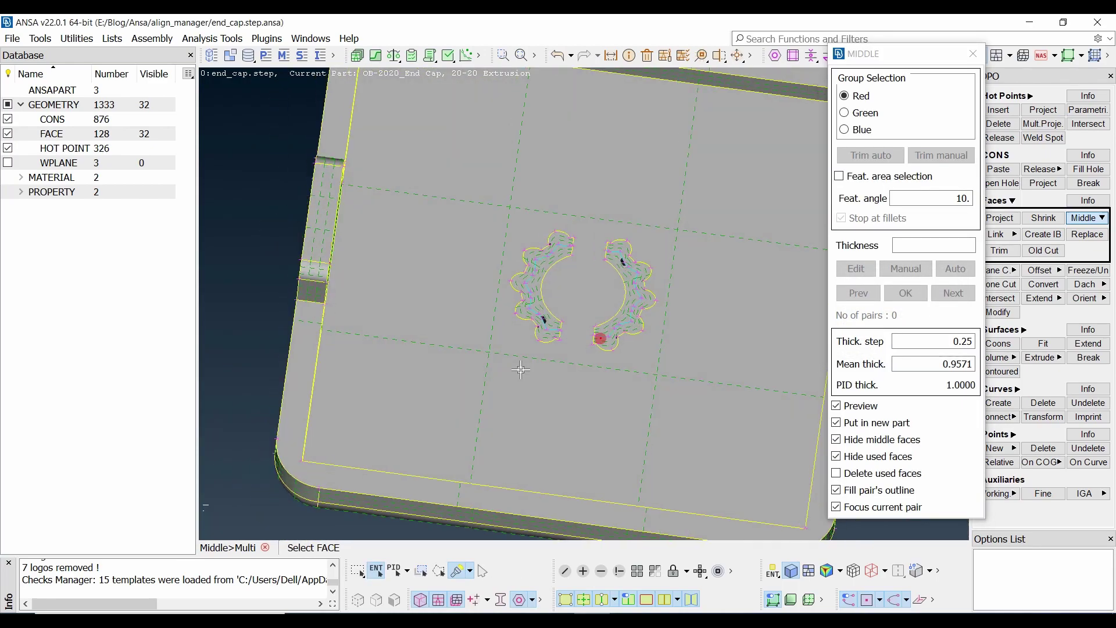
Step: Assign the base plate's inner floor, one inner rim wall and the inner wall carrying the tab to the Red group
left_click_drag(521, 370, 526, 365, "ctrl")
scroll(567, 341, "down", 2)
scroll(584, 326, "up", 2)
scroll(581, 250, "down", 4)
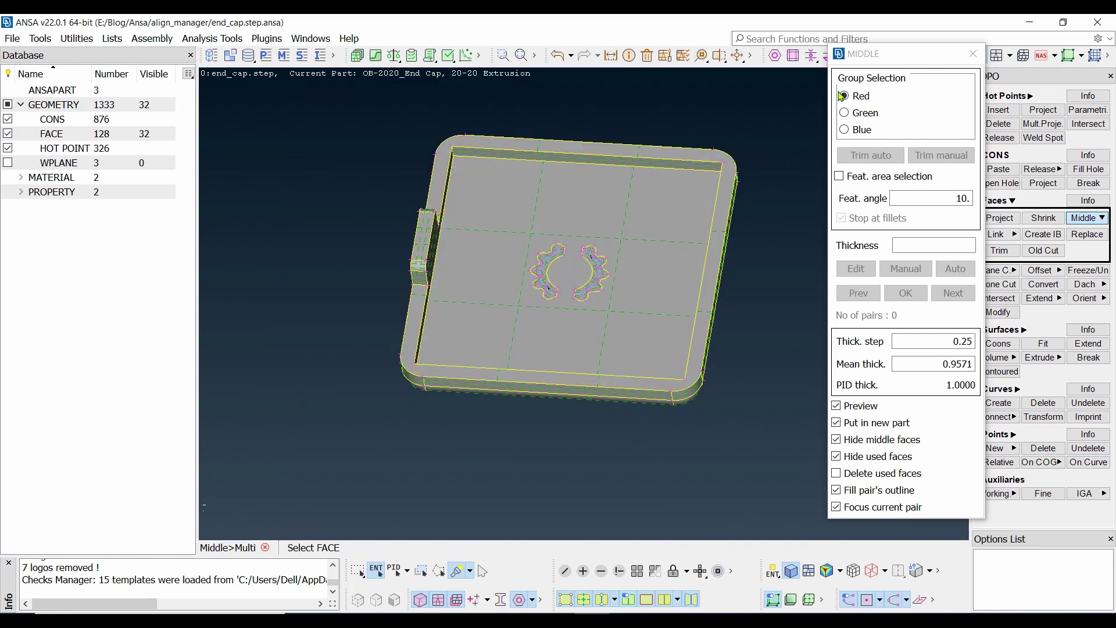
left_click(613, 217)
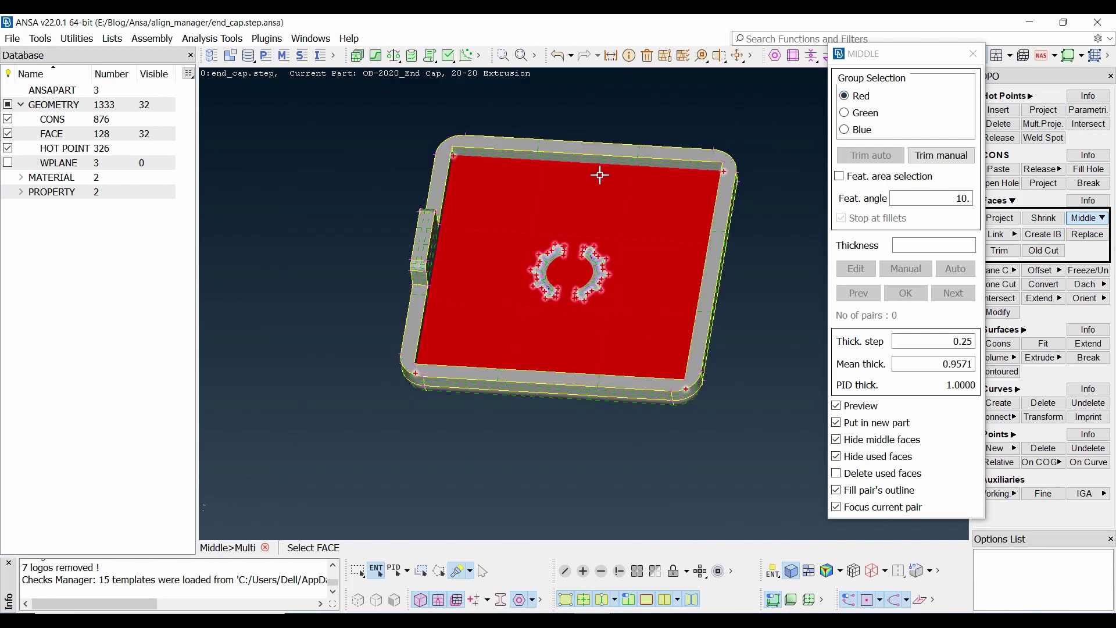
scroll(598, 172, "up", 3)
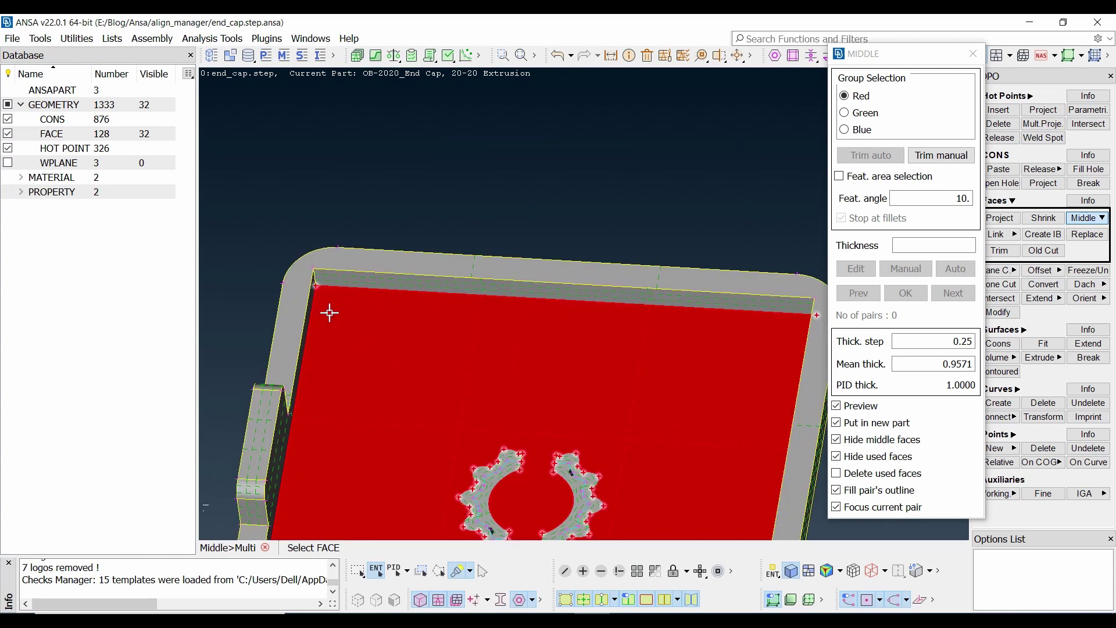
left_click(496, 294)
left_click_drag(493, 378, 362, 388, "ctrl")
left_click(325, 395)
scroll(474, 336, "down", 3)
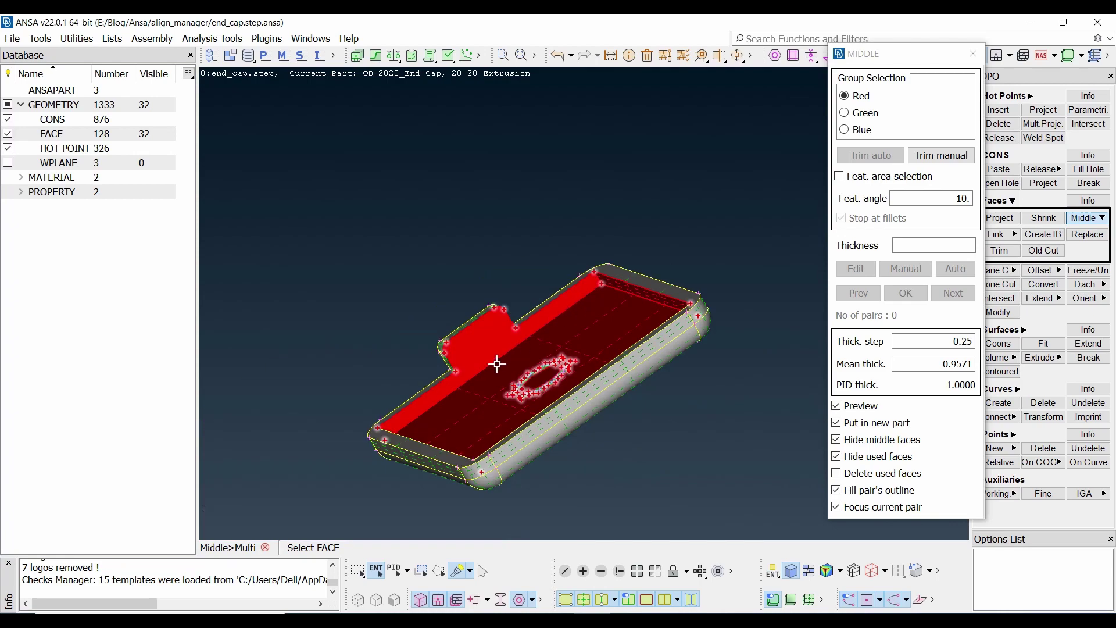
Step: Add the two remaining inner rim walls of the base plate to the Red group
left_click_drag(497, 366, 557, 476, "ctrl")
scroll(626, 495, "up", 4)
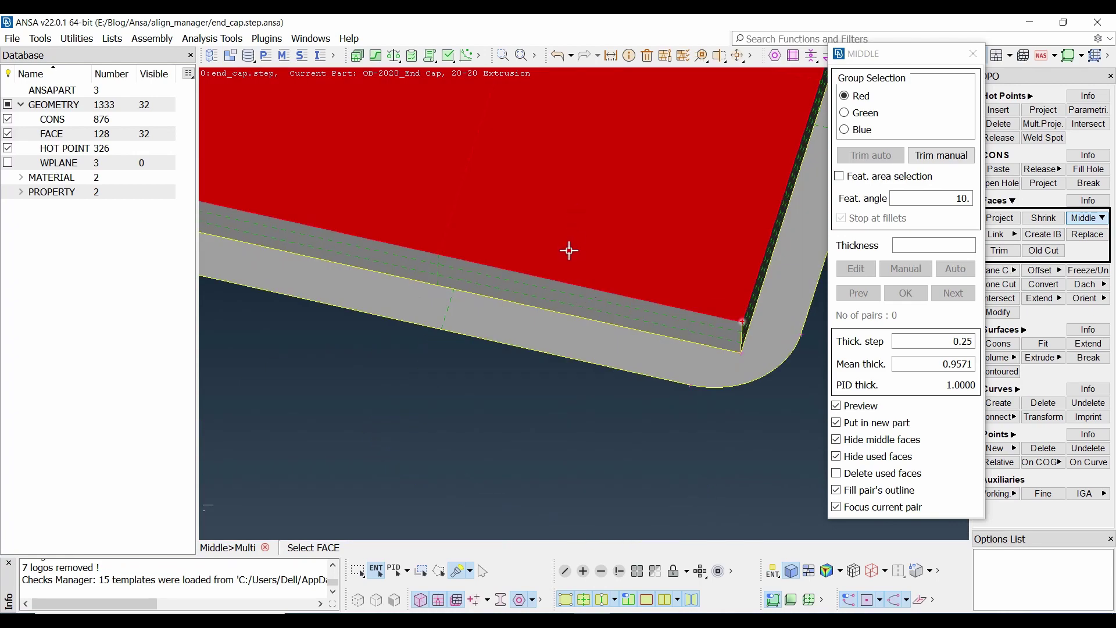
left_click(576, 296)
scroll(592, 283, "down", 5)
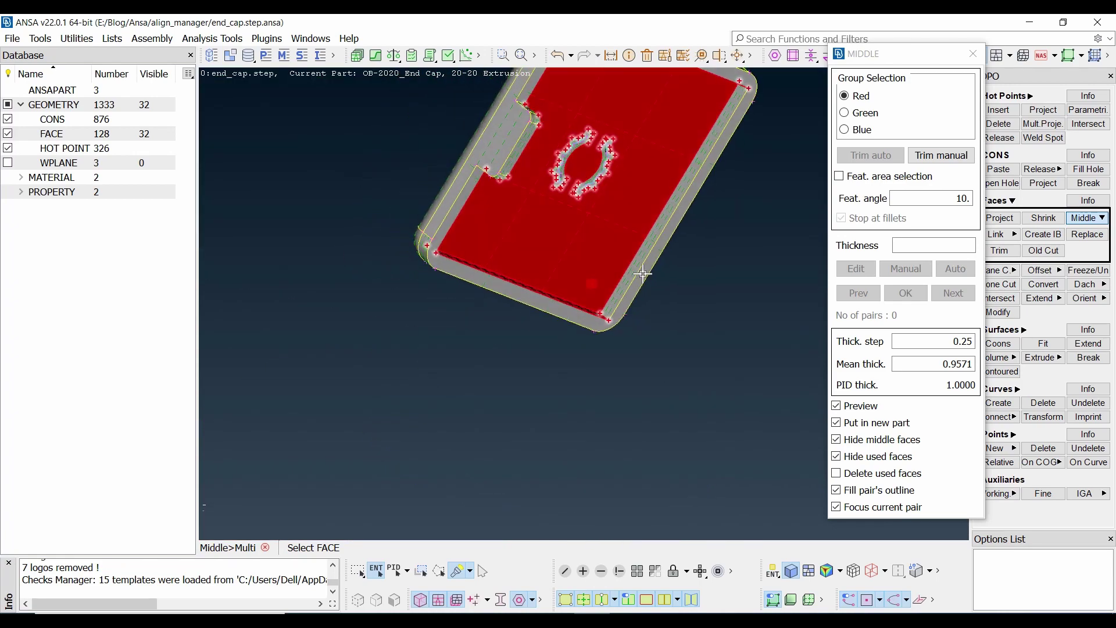
scroll(655, 245, "up", 5)
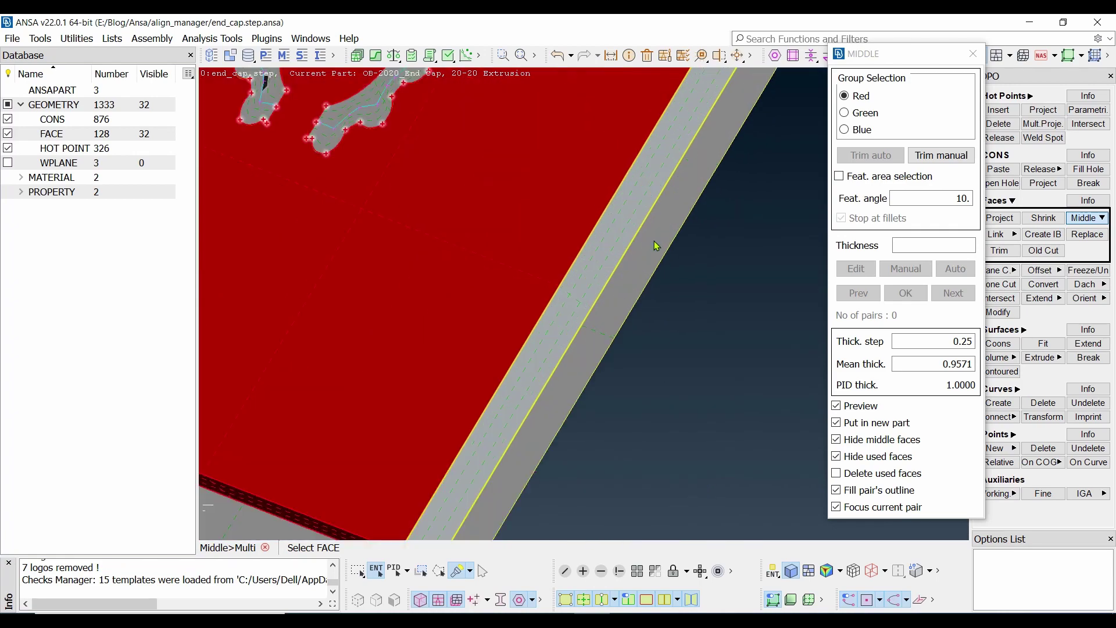
left_click(579, 308)
scroll(583, 301, "down", 5)
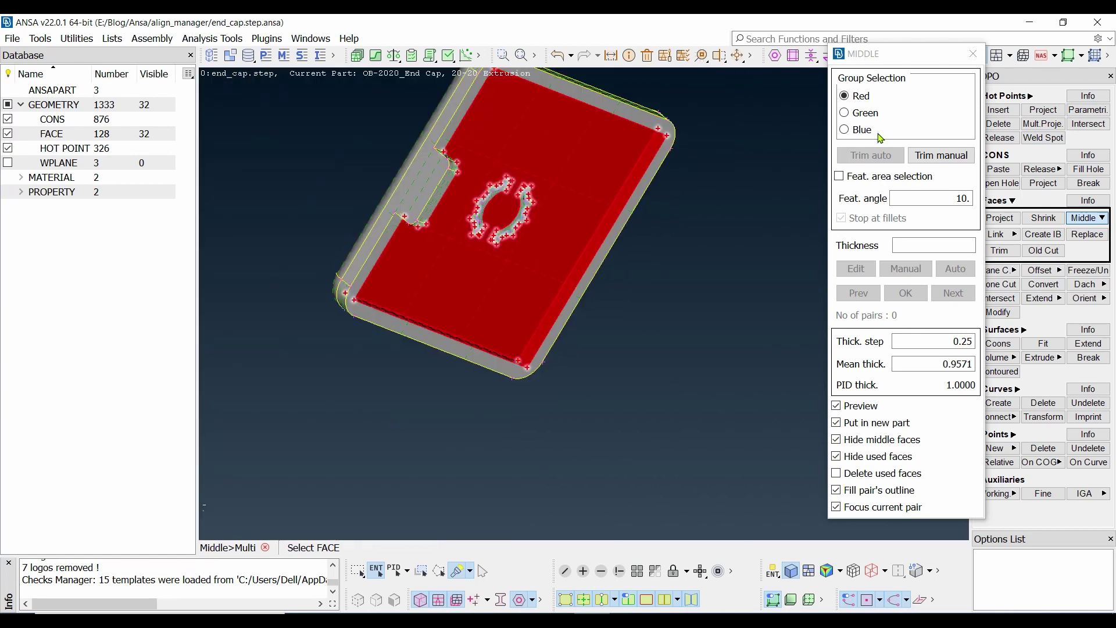
Step: Assign the base plate's underside and an adjoining rounded edge to the Green group
left_click(846, 113)
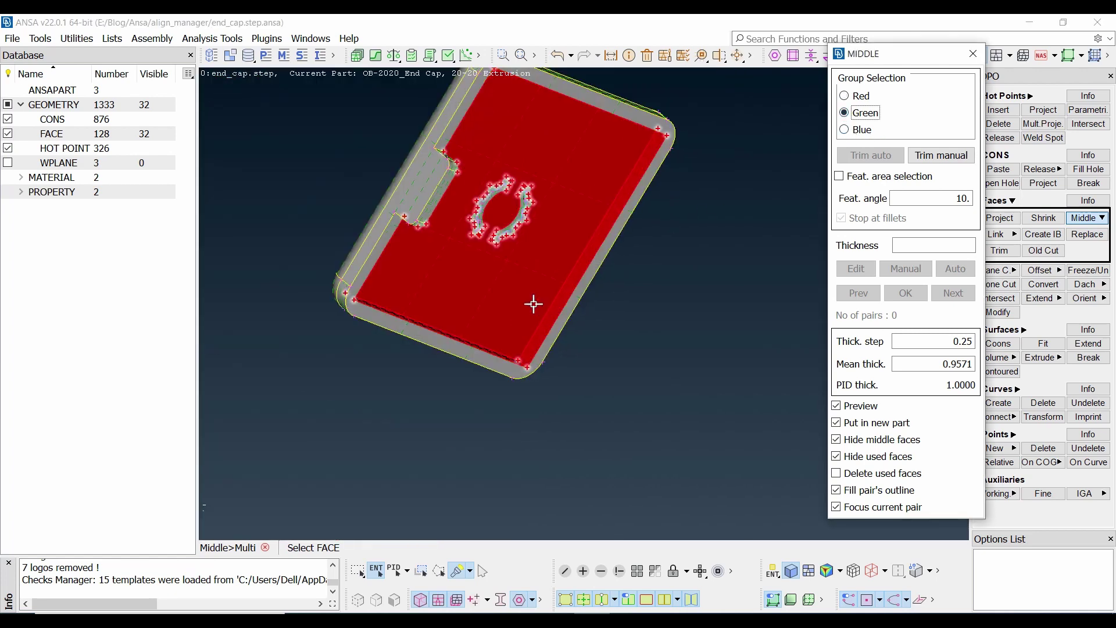
left_click_drag(530, 301, 431, 138, "ctrl")
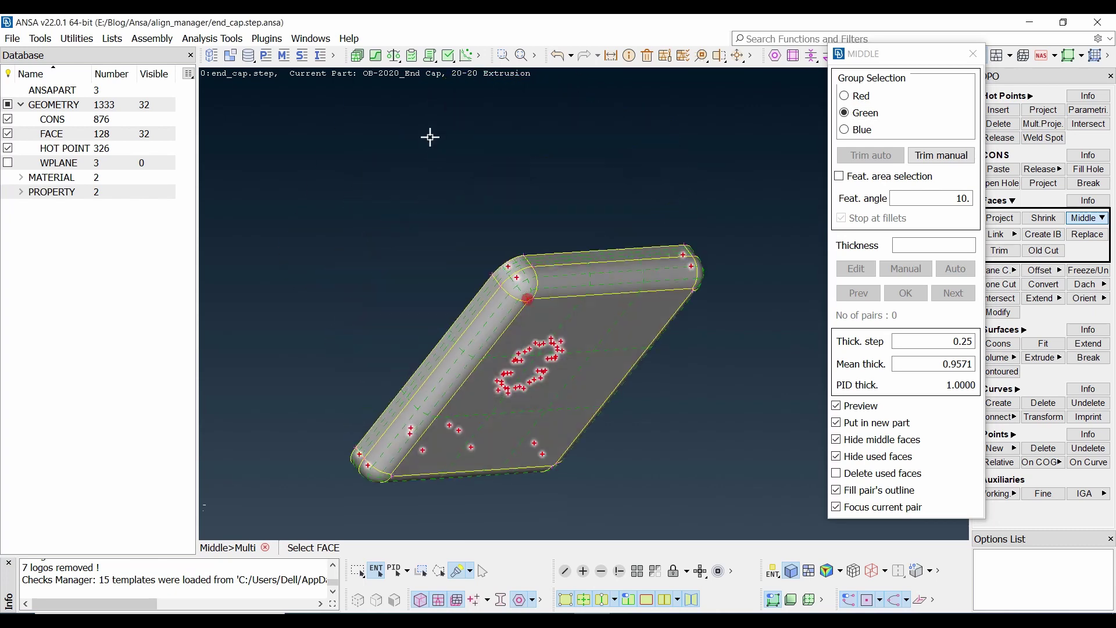
left_click(558, 280)
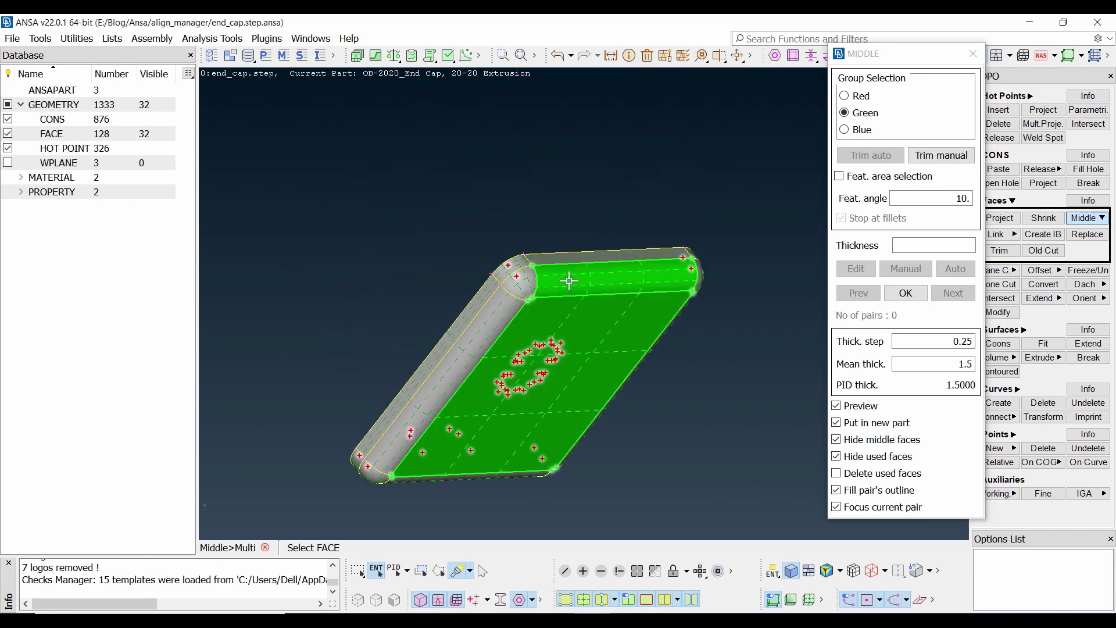
left_click(571, 260)
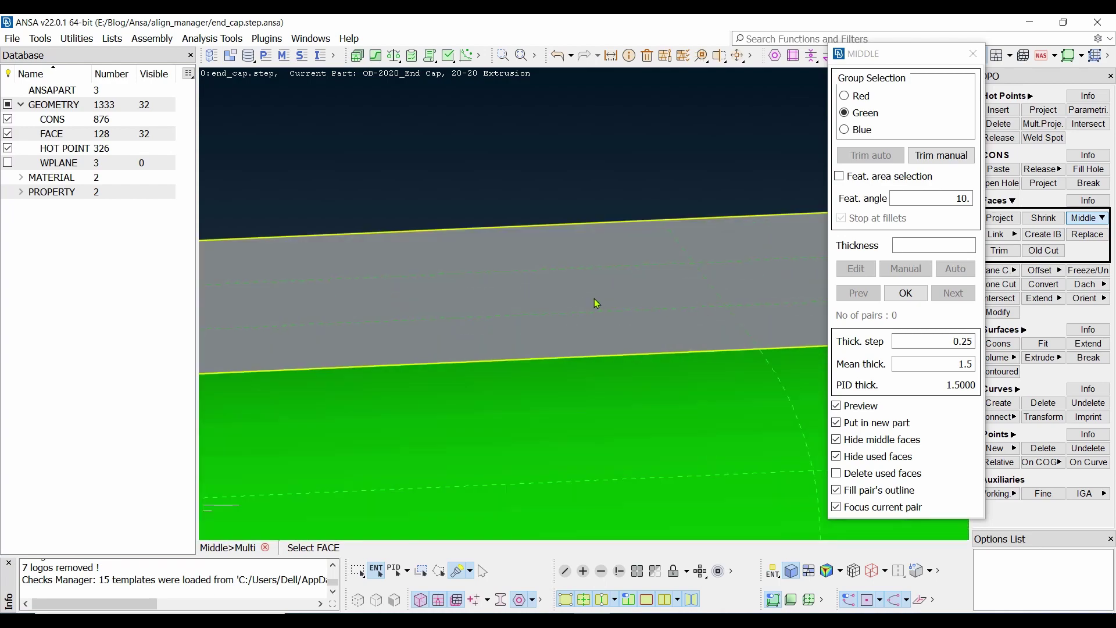
Step: Add the outer side walls, rounded edges and corner faces around the neighbouring sides of the plate to the Green group
scroll(599, 278, "down", 3)
left_click(490, 351)
left_click(481, 316)
left_click_drag(494, 303, 552, 324, "ctrl")
left_click(409, 309)
left_click(407, 330)
scroll(588, 303, "down", 3)
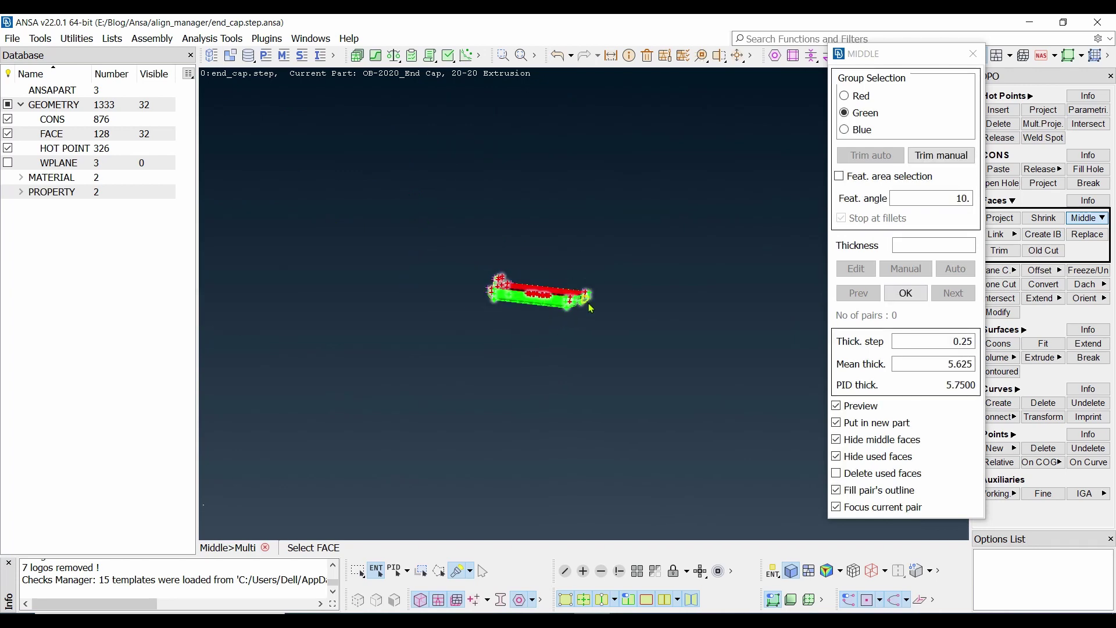
Step: Add the next corner's side and rounded faces plus the adjoining outer wall and rounded edge of the base plate to the Green group
middle_click_drag(526, 304, 584, 303, "ctrl")
scroll(585, 304, "up", 3)
left_click_drag(520, 283, 619, 278, "ctrl")
left_click(469, 243)
left_click(454, 272)
left_click(398, 252)
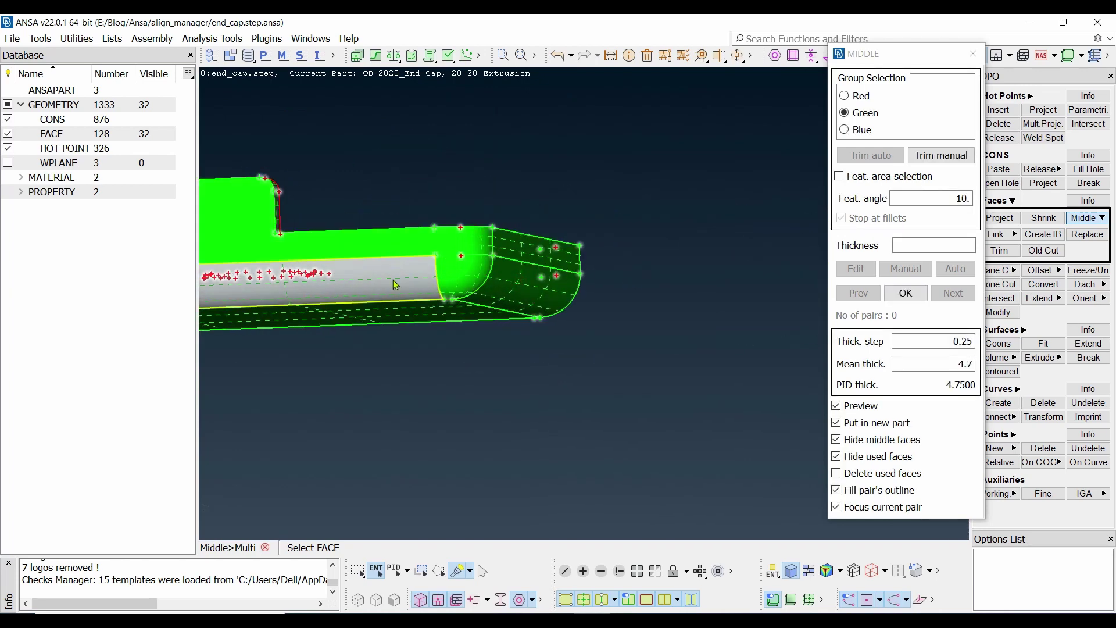
left_click(394, 284)
scroll(515, 304, "down", 5)
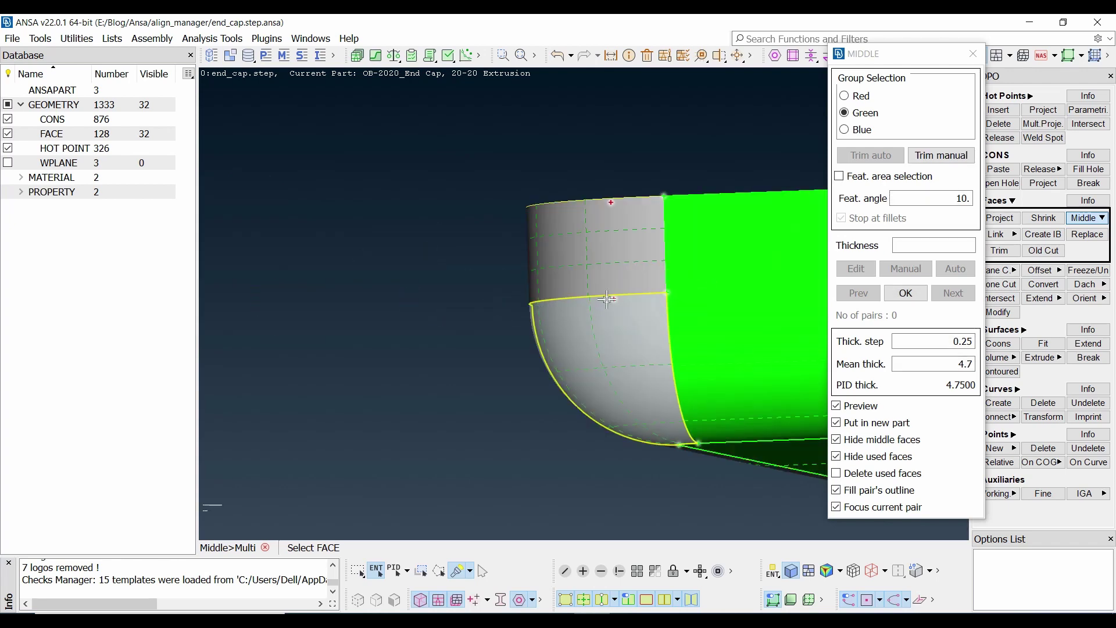
Step: Add the remaining corner faces and the last outer side wall with its rounded edge to the Green group
left_click(581, 260)
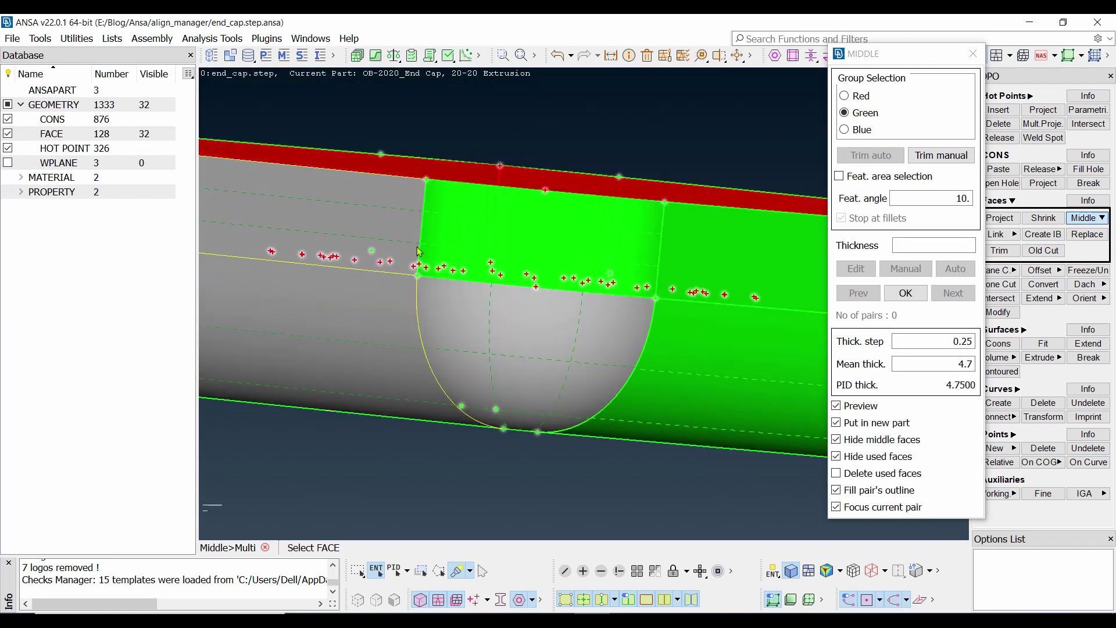
left_click(381, 235)
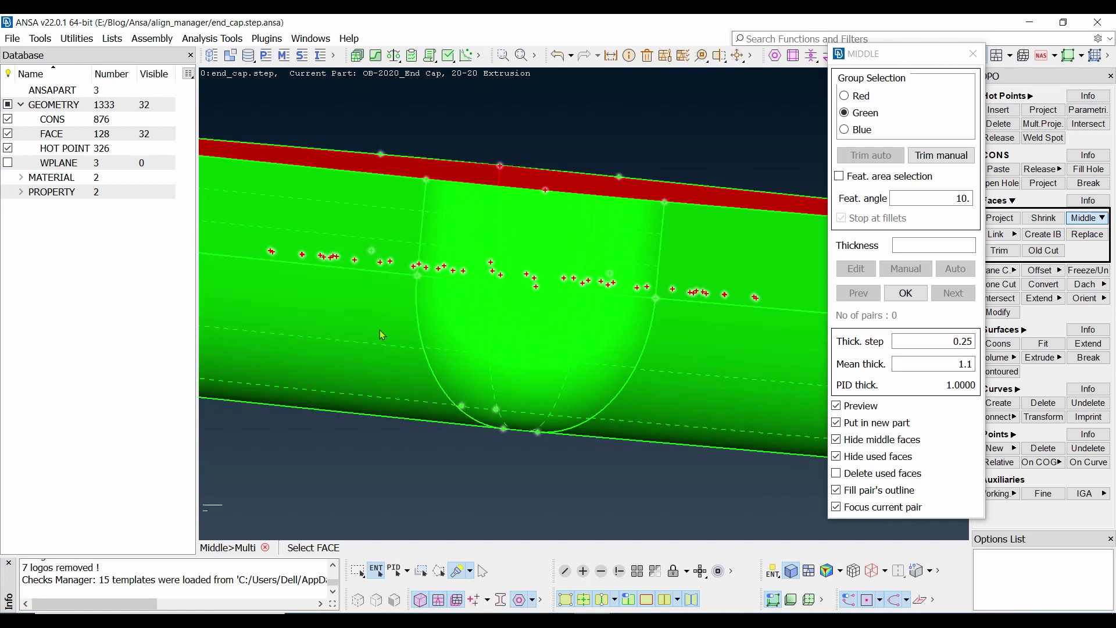
middle_click(526, 326)
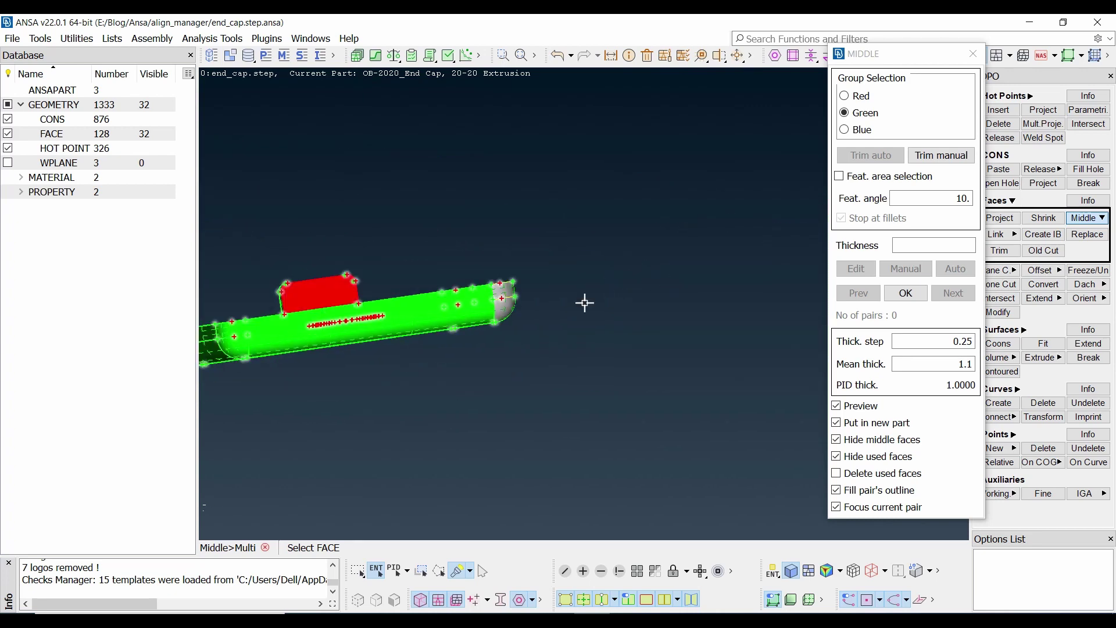
left_click_drag(663, 292, 730, 259, "ctrl")
left_click(732, 256)
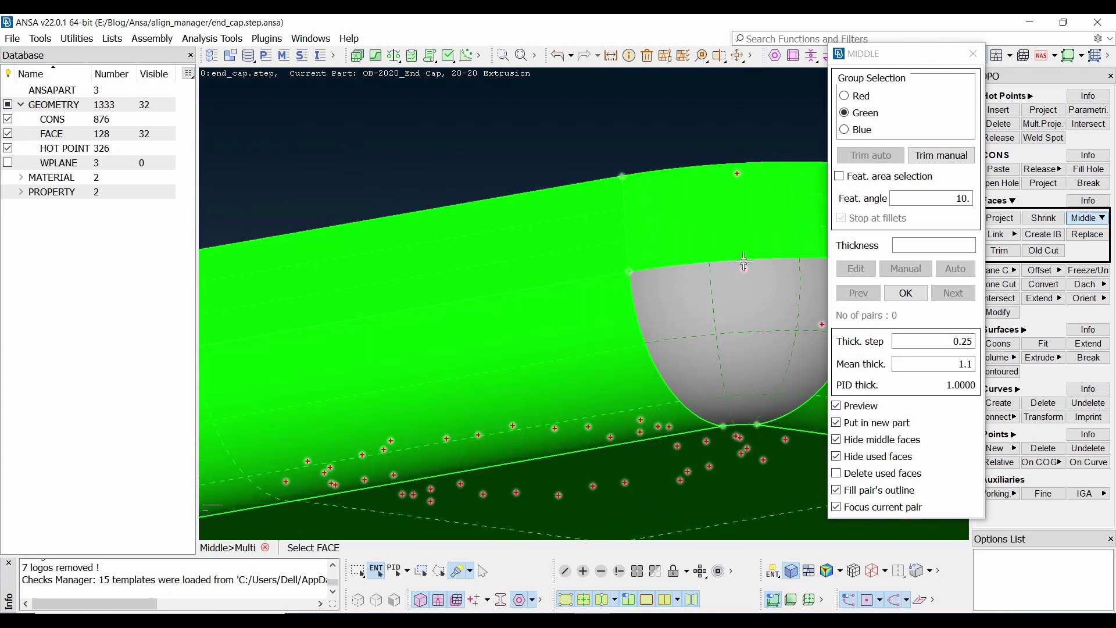
left_click(731, 333)
scroll(725, 335, "down", 5)
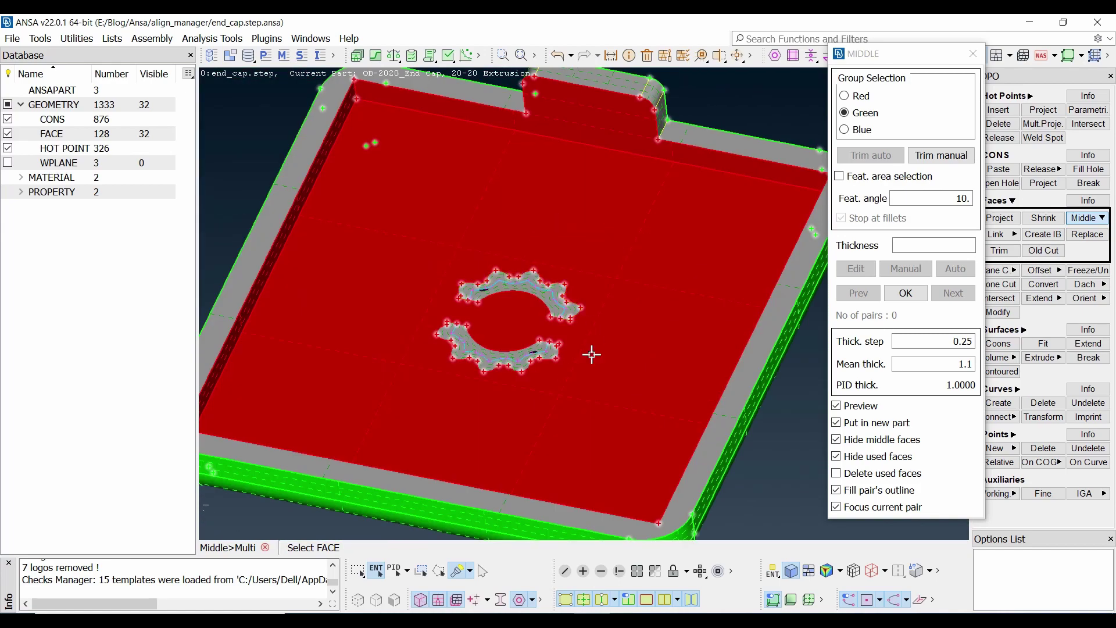
Step: Add the toothed ring-shaped faces in the middle of the base plate's floor to the Red group
left_click(844, 96)
left_click(563, 146)
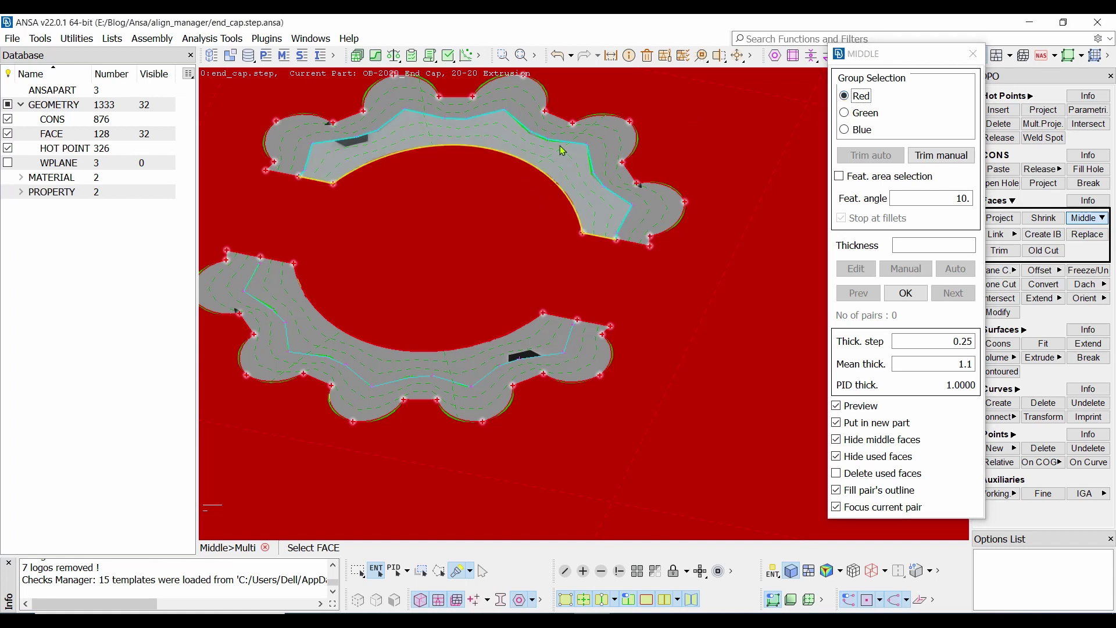
left_click(598, 134)
left_click(572, 363)
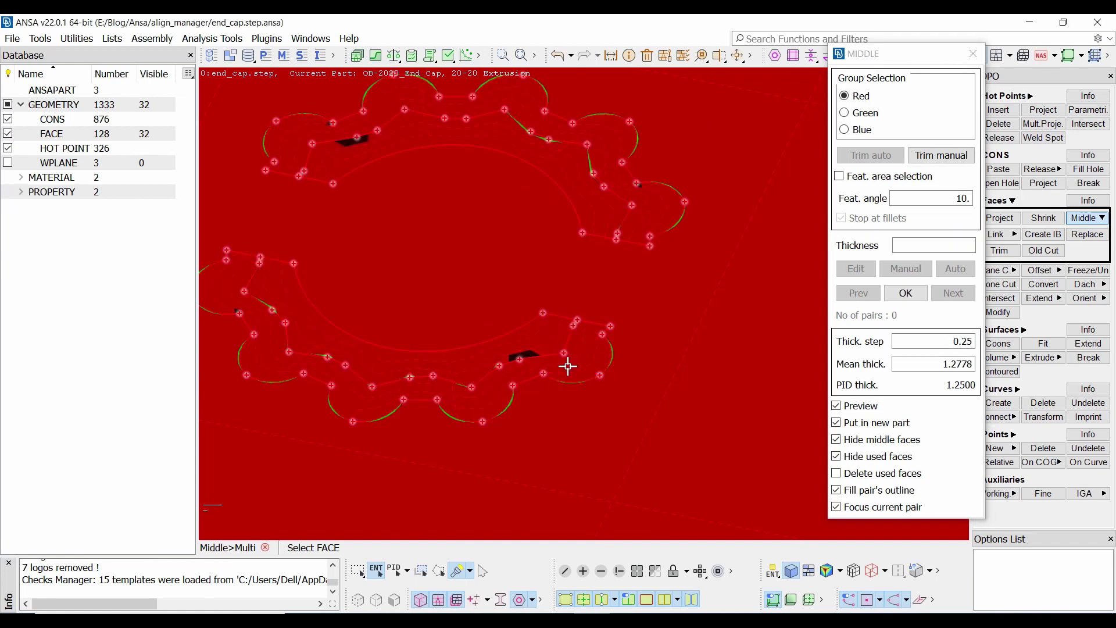
scroll(568, 366, "down", 5)
Step: Assign the top face of the base plate's rim to the Blue group
left_click(844, 131)
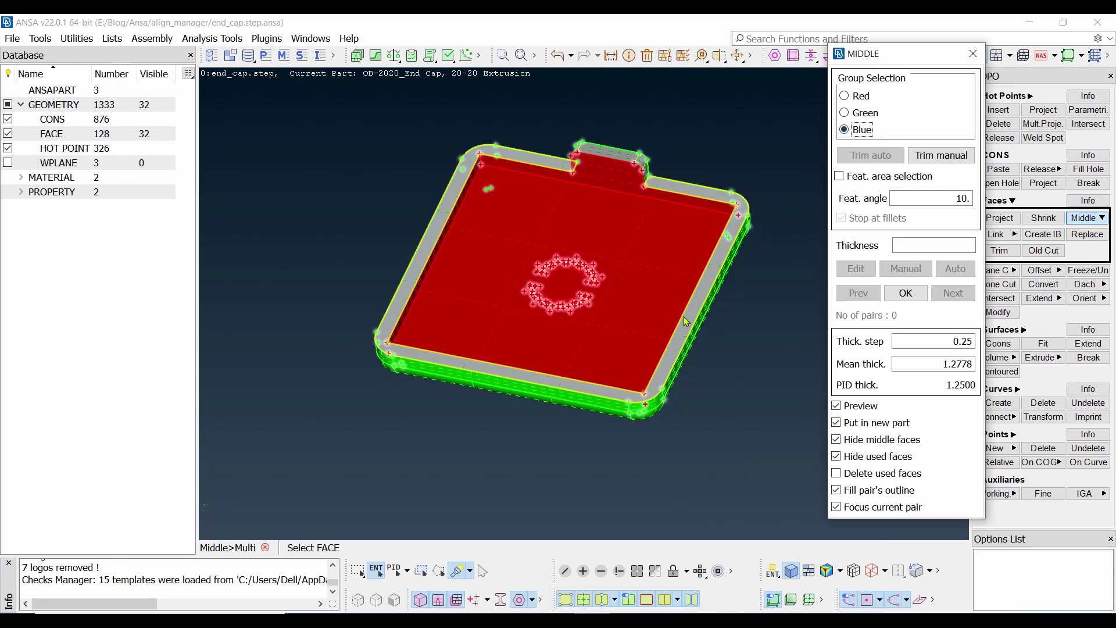
scroll(690, 330, "up", 5)
left_click(586, 308)
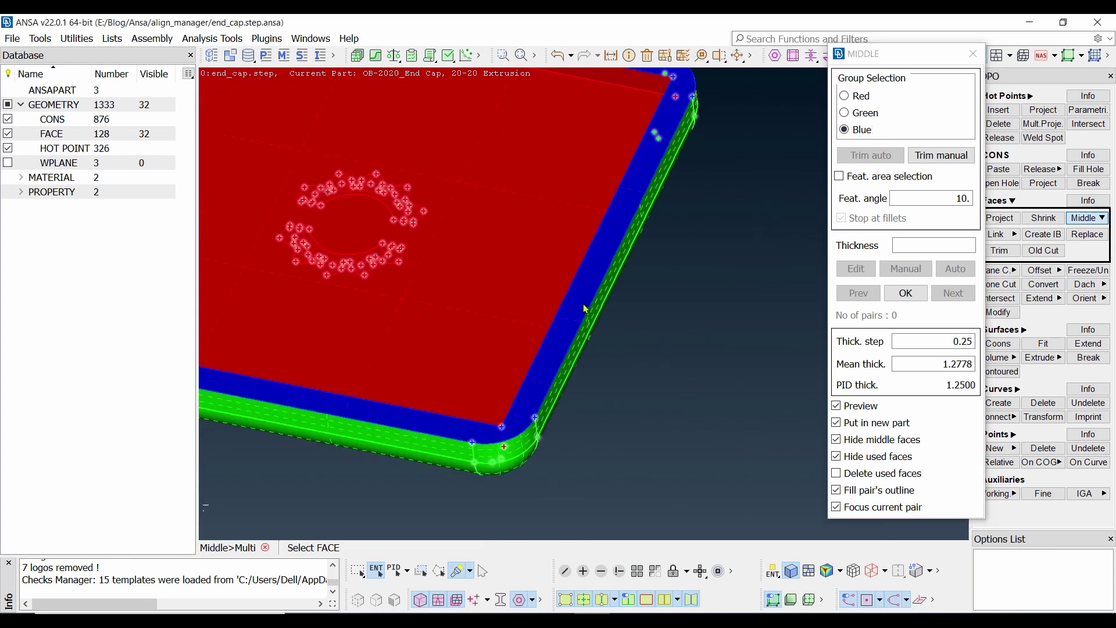
Step: Add the tab's narrow top face, rounded corners and side edge faces to the Blue group
scroll(587, 282, "up", 5)
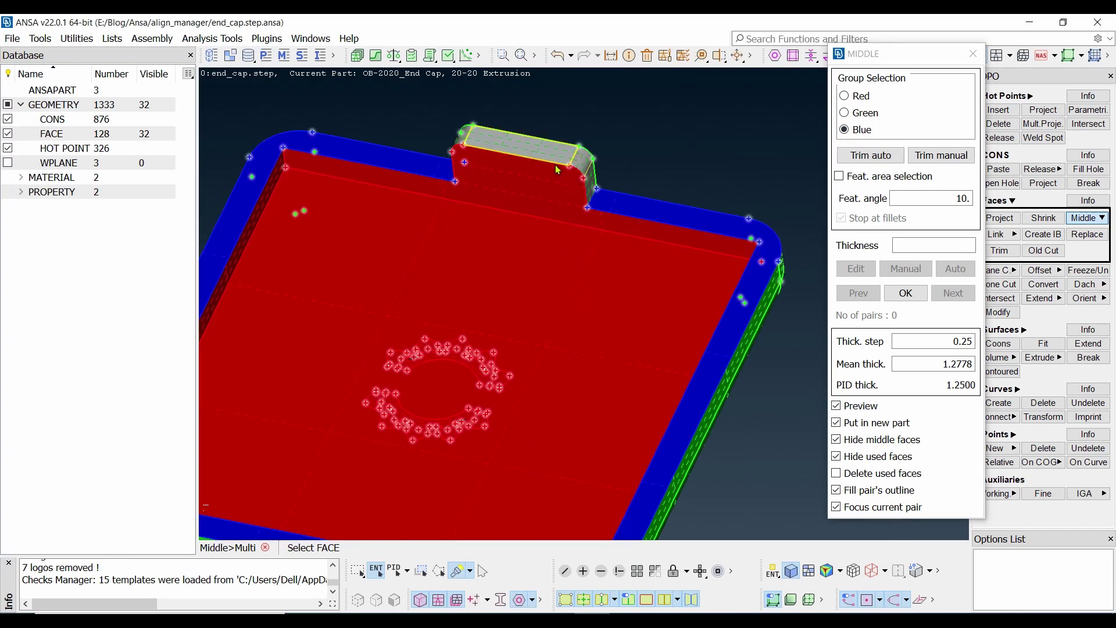
left_click(523, 143)
left_click(596, 187)
left_click_drag(585, 232, 642, 259, "ctrl")
left_click(550, 182)
left_click(513, 183)
scroll(552, 218, "down", 3)
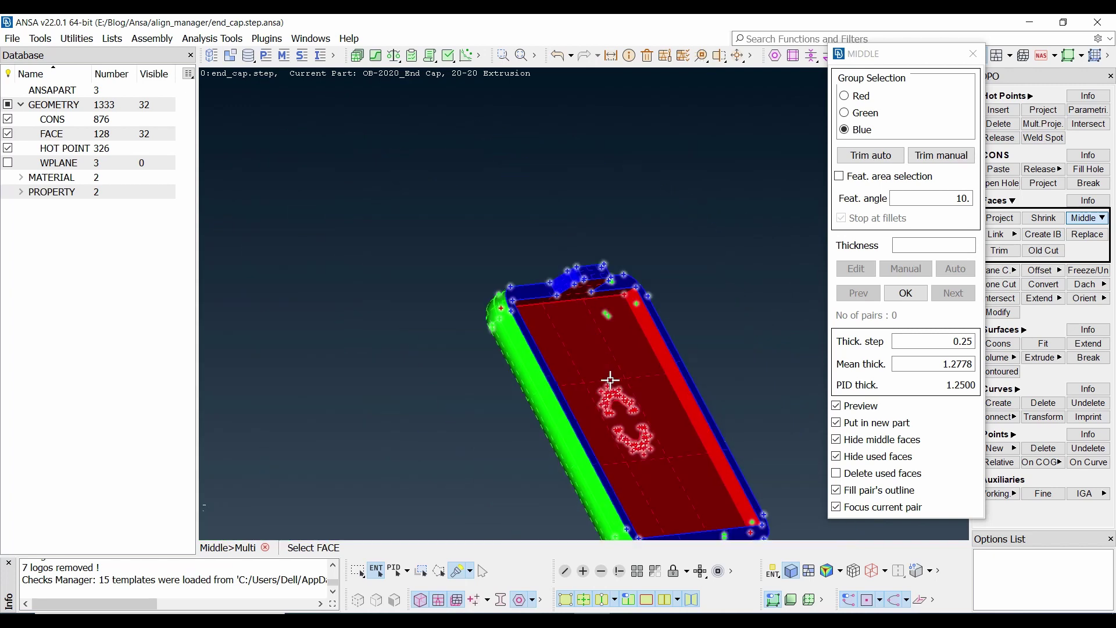
Step: Generate the base plate's middle surface from the Red, Green and Blue face groups
left_click_drag(610, 380, 605, 313, "ctrl")
scroll(605, 312, "up", 3)
scroll(598, 297, "down", 1)
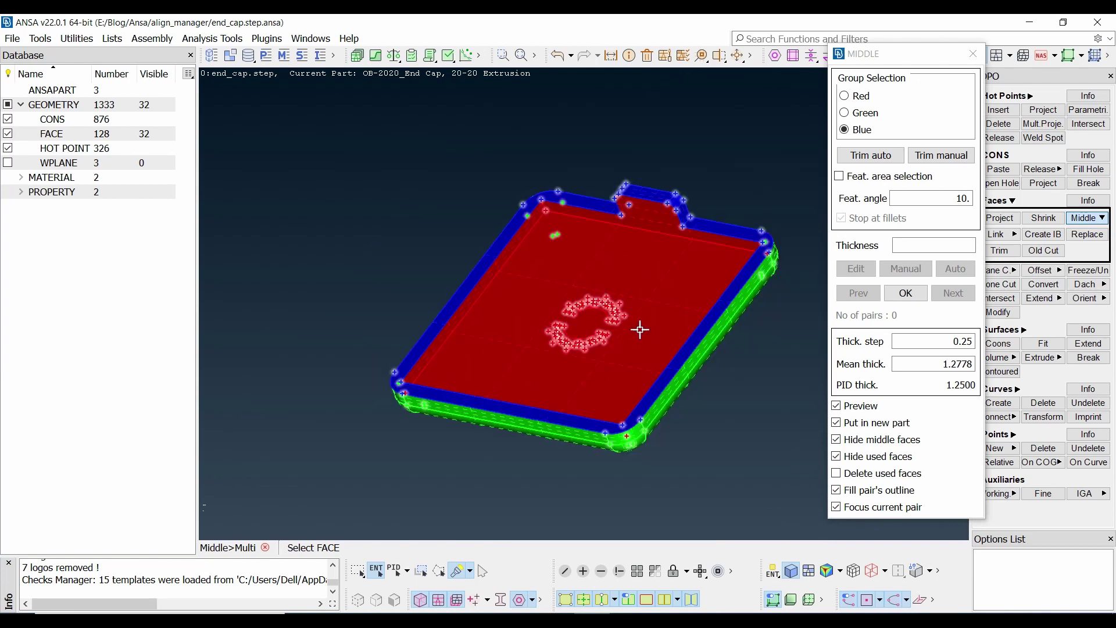
left_click(900, 297)
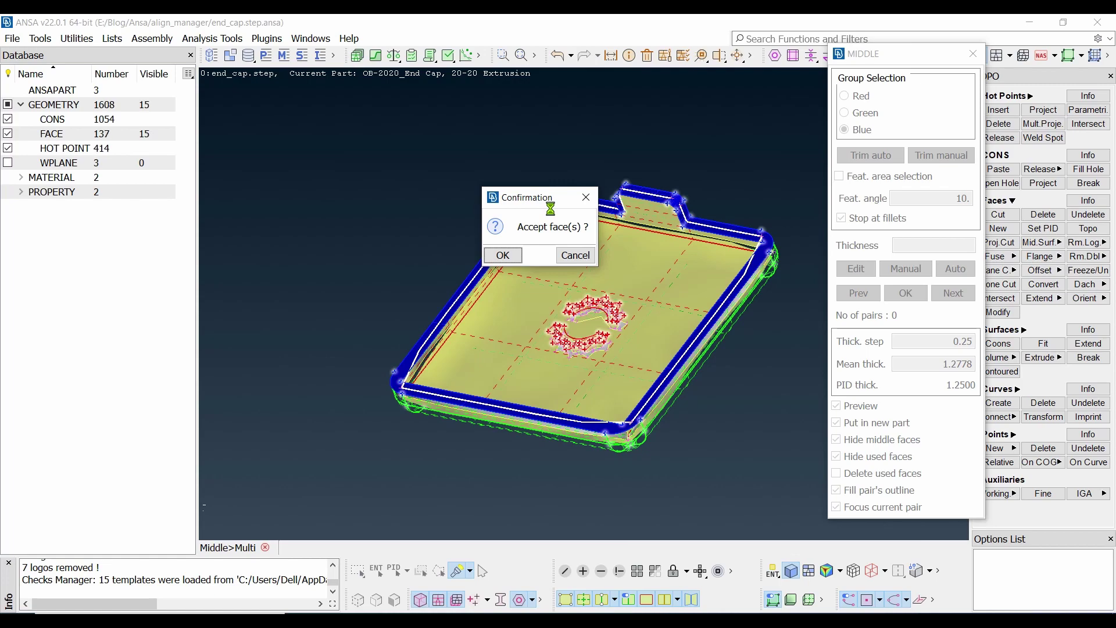
Step: Inspect the middle surface preview around the rim, accept the generated faces and close the Middle tool
scroll(500, 368, "up", 3)
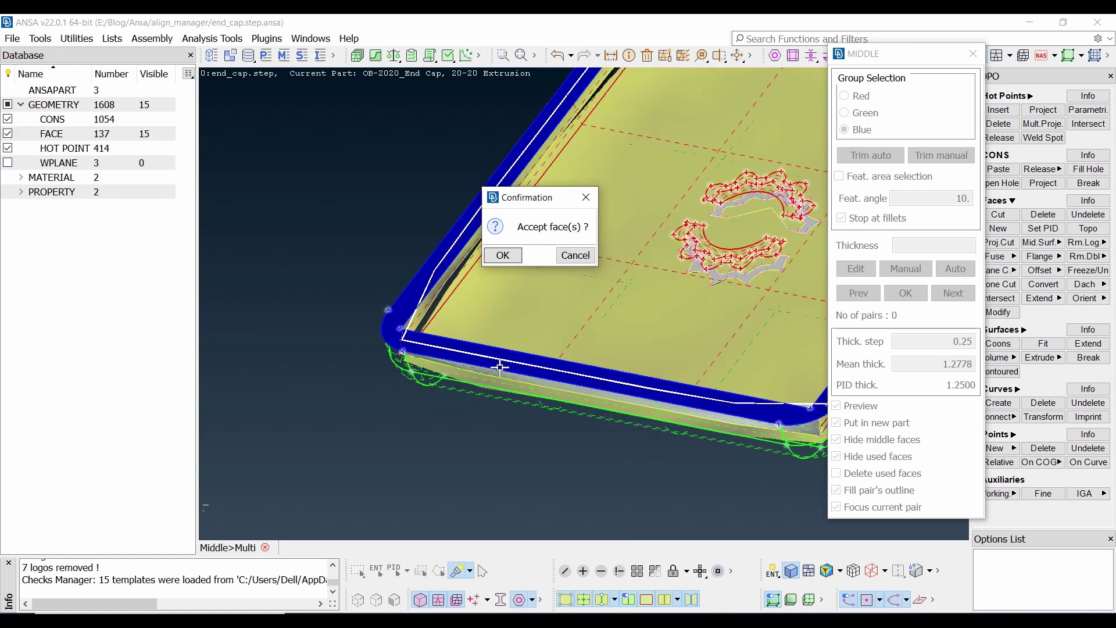
scroll(500, 368, "up", 2)
scroll(489, 340, "down", 2)
left_click_drag(686, 329, 726, 292, "ctrl")
scroll(622, 270, "up", 3)
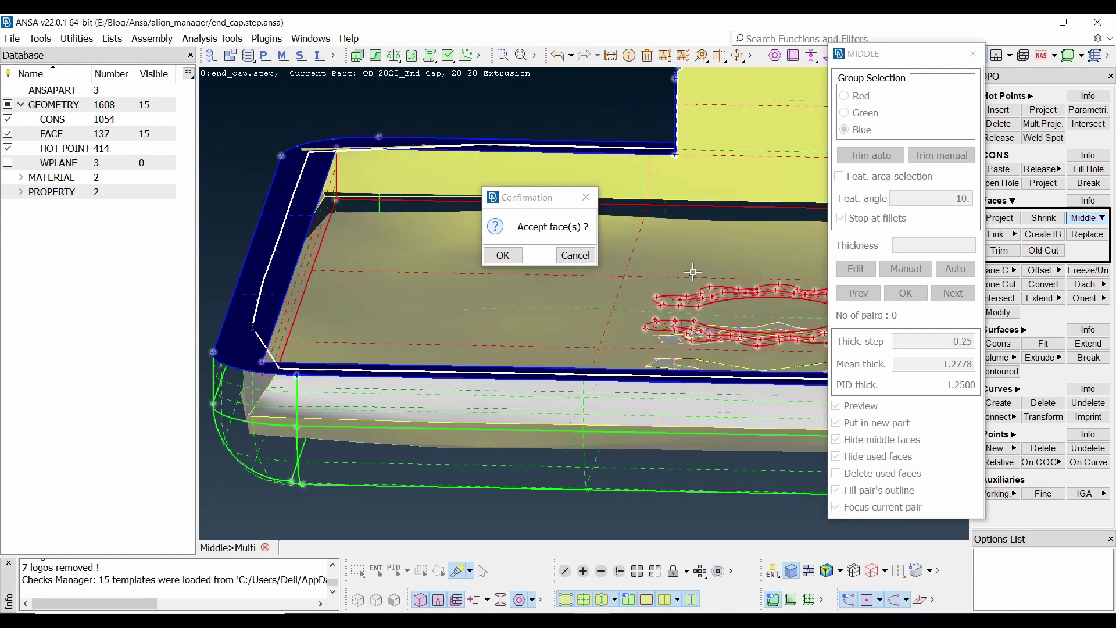
left_click(503, 258)
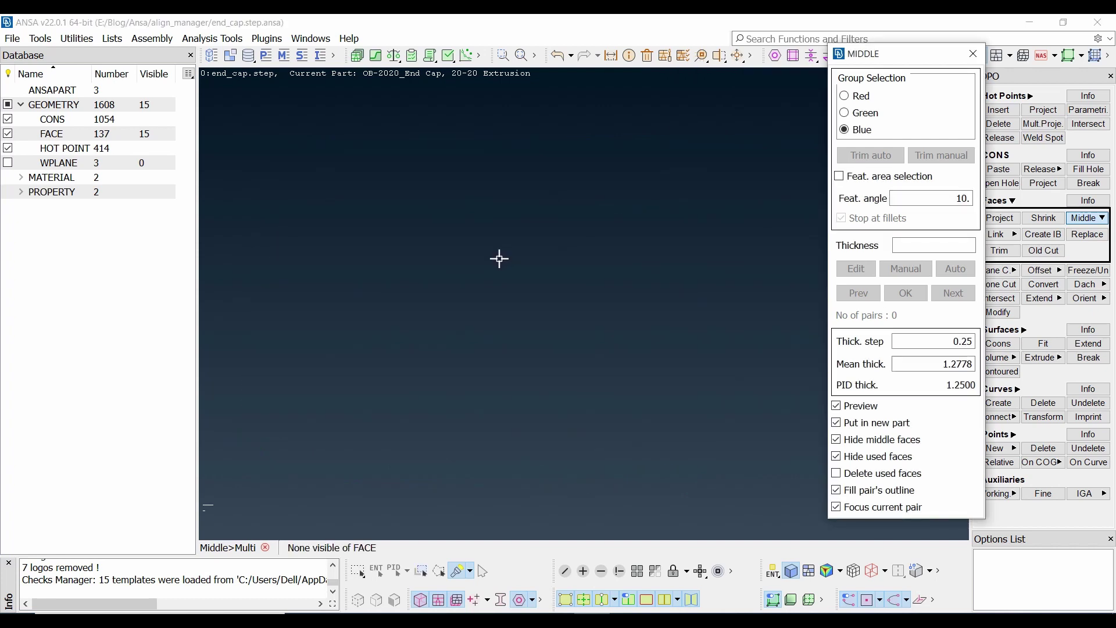
left_click(972, 54)
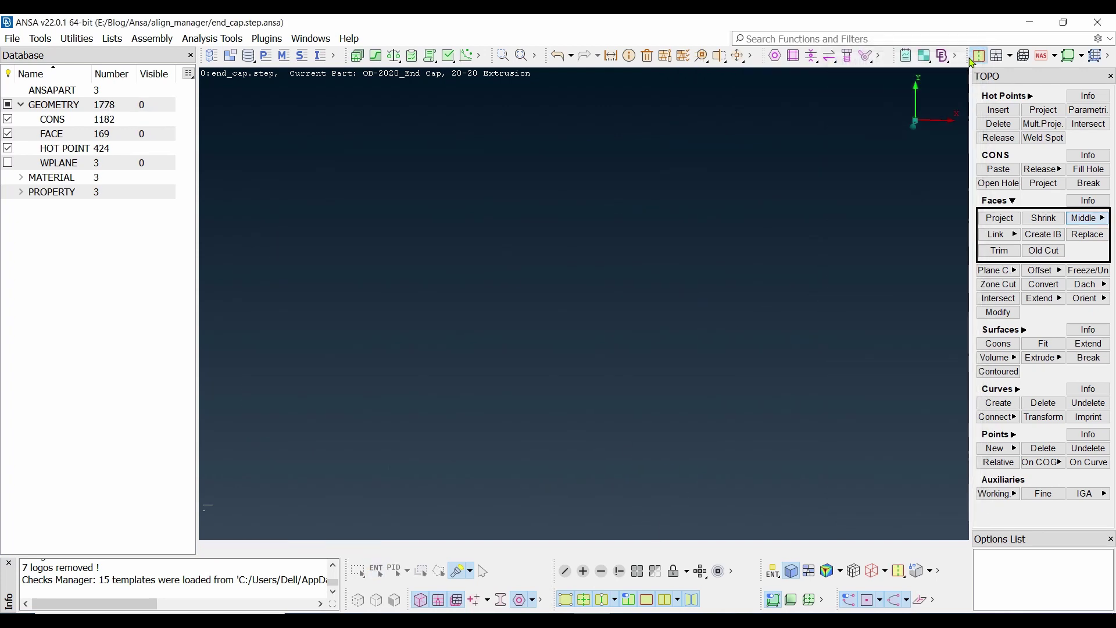
Step: Show all entities of the model and examine the base plate's rim with its middle surface
left_click(637, 573)
scroll(653, 370, "up", 3)
scroll(567, 312, "down", 5)
left_click_drag(592, 301, 607, 340, "ctrl")
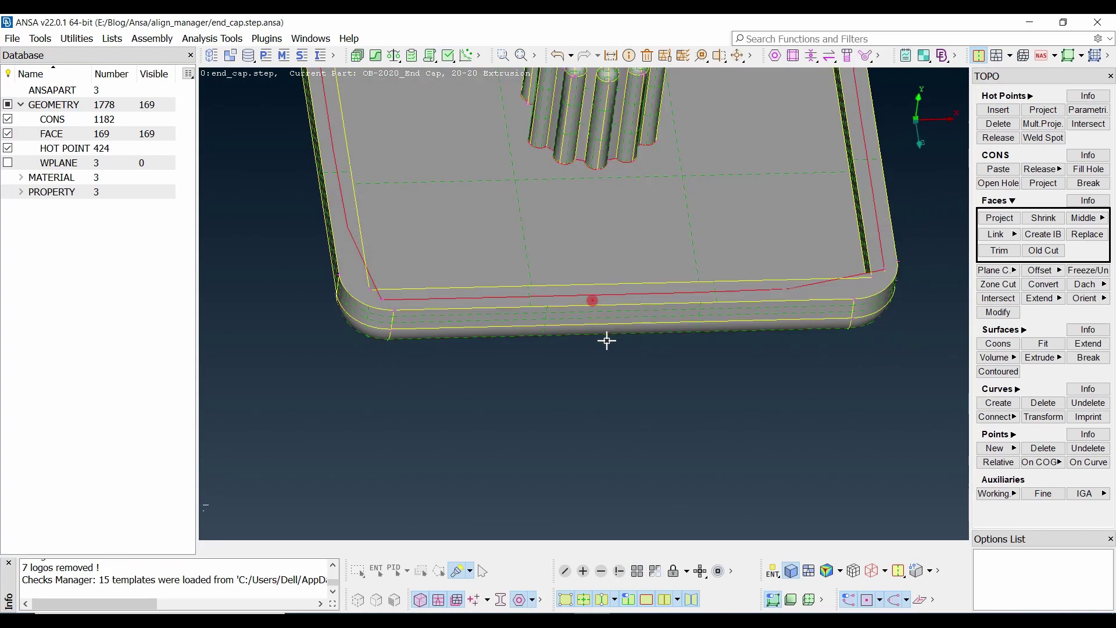
scroll(606, 341, "up", 5)
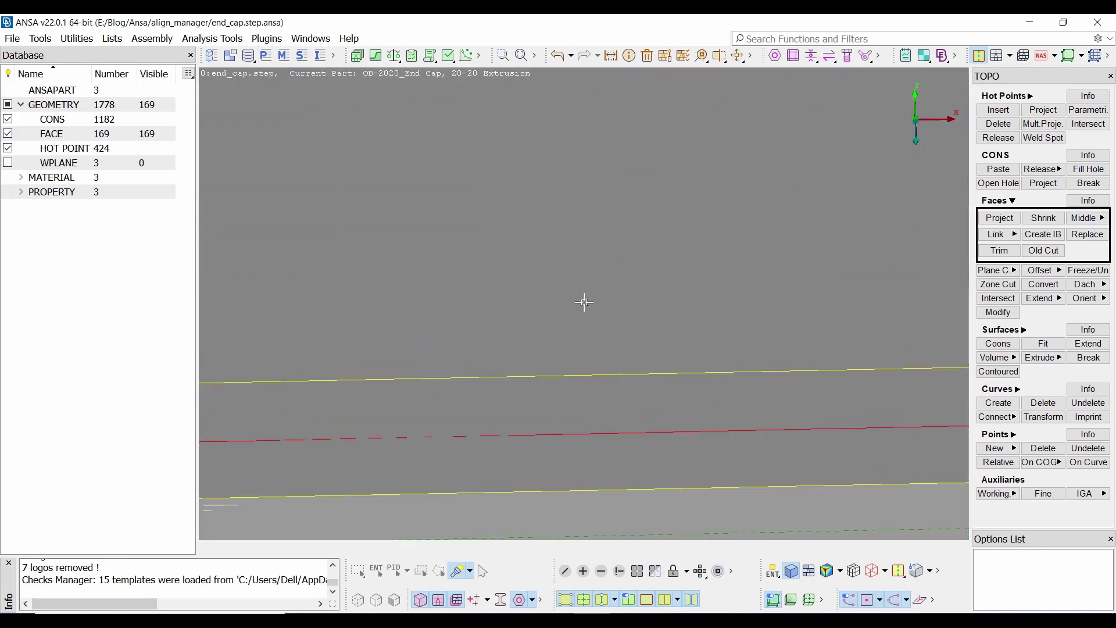
scroll(584, 302, "down", 2)
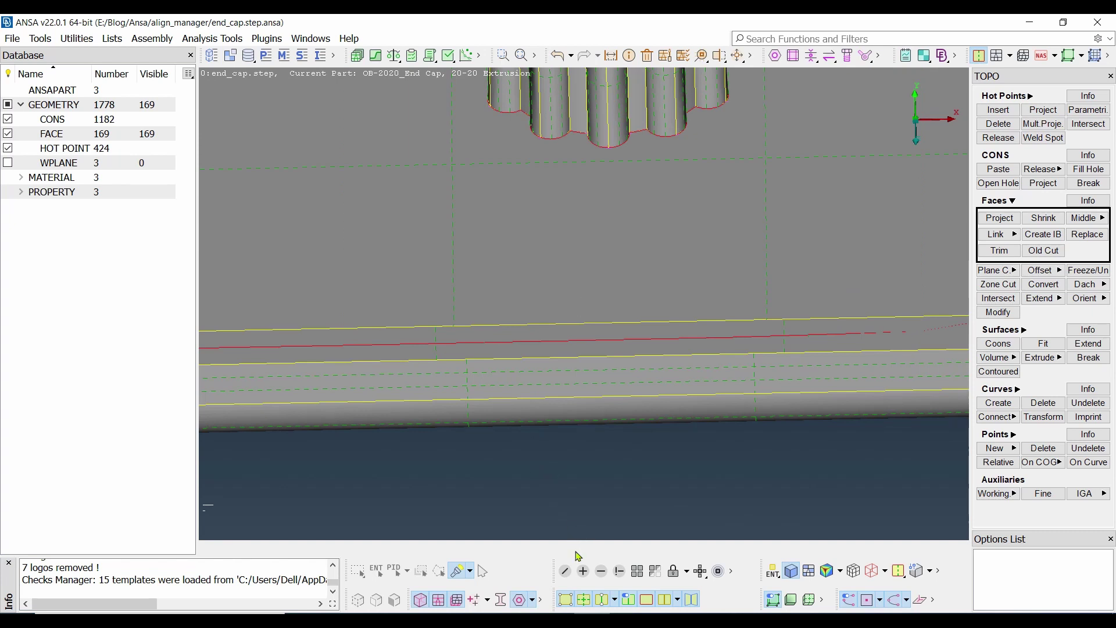
Step: Hide the original solid's faces by property with the Not function, leaving the middle surfaces on display
left_click(602, 572)
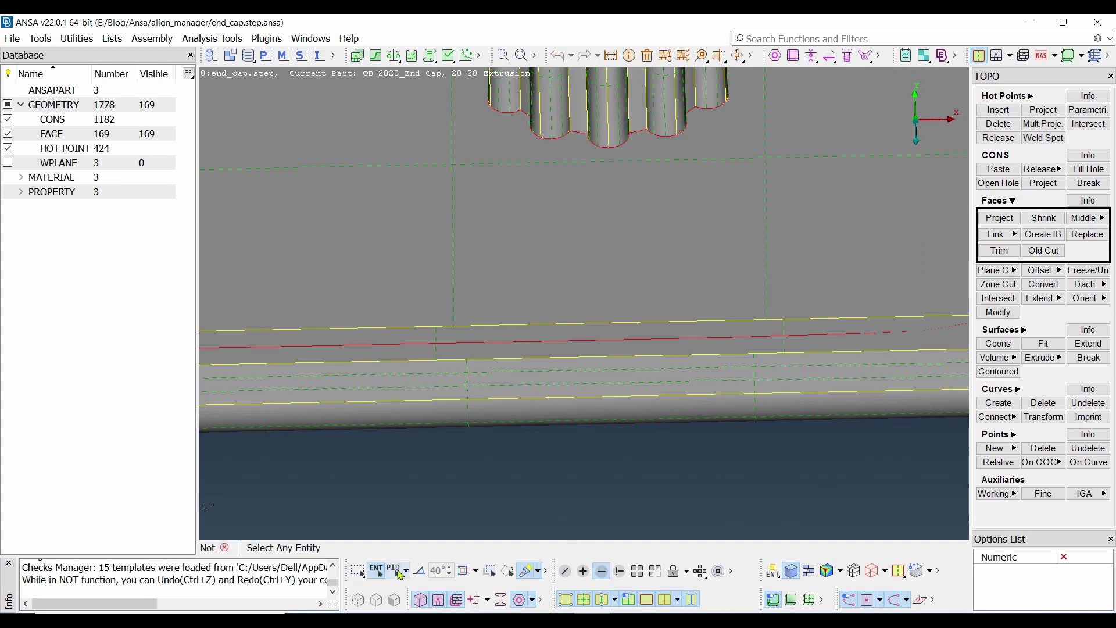
left_click(394, 572)
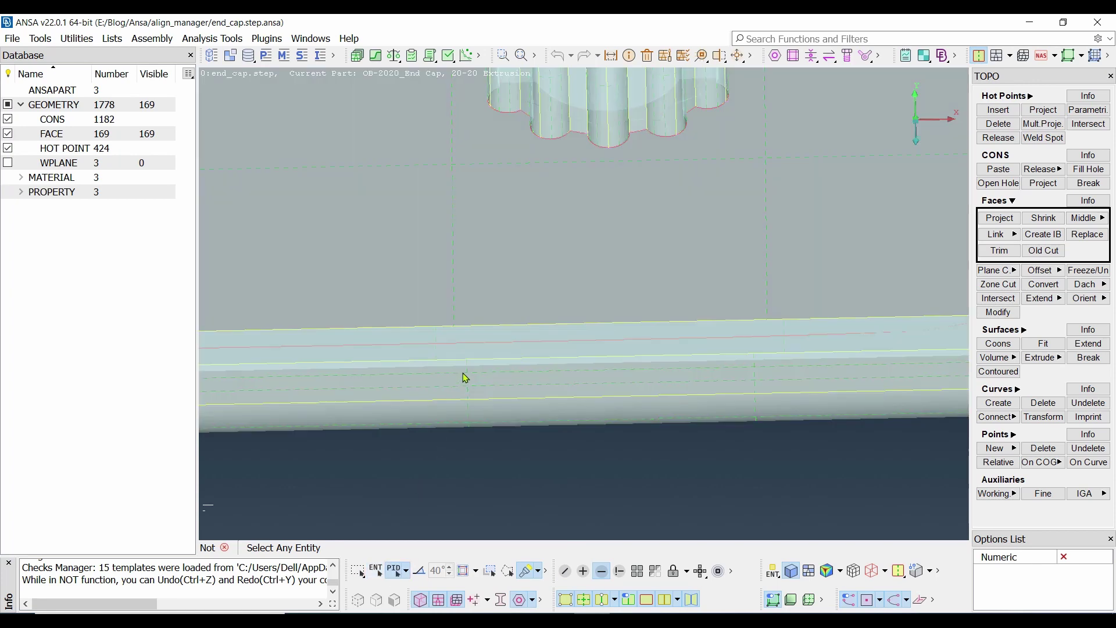
left_click(465, 378)
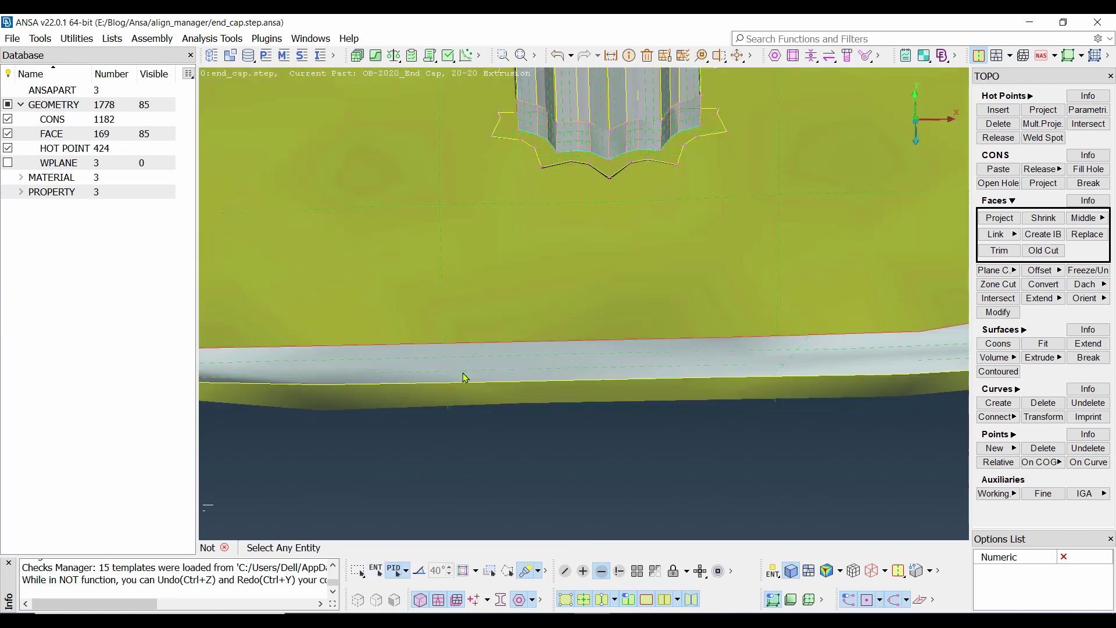
Step: Inspect where the slotted cylinder halves meet the base plate and display the full set of Faces functions
scroll(511, 436, "down", 6)
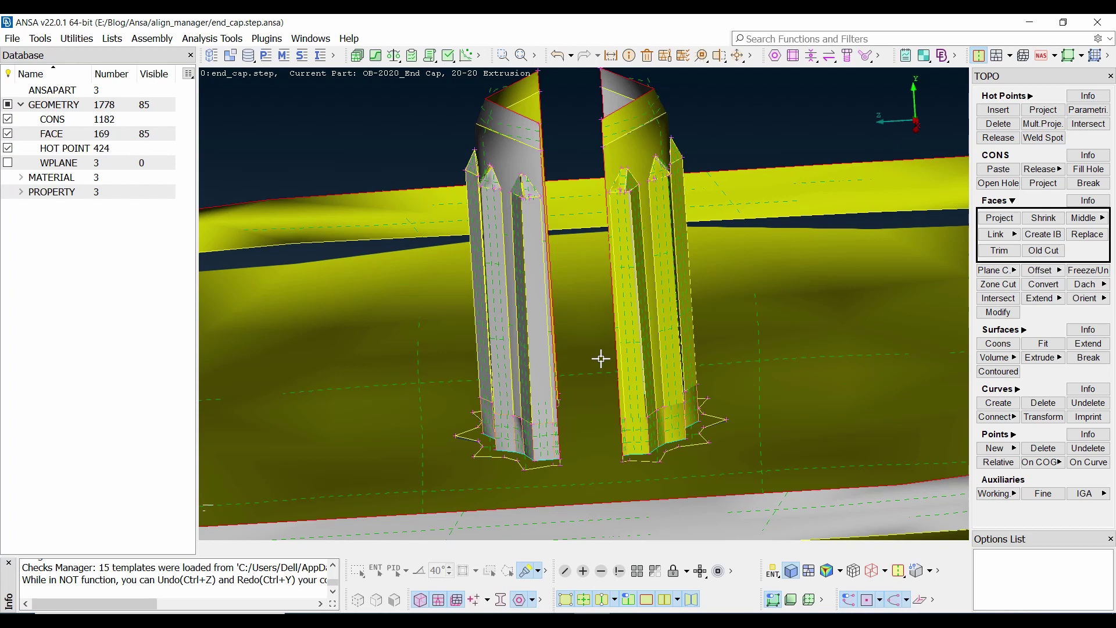
left_click(995, 199)
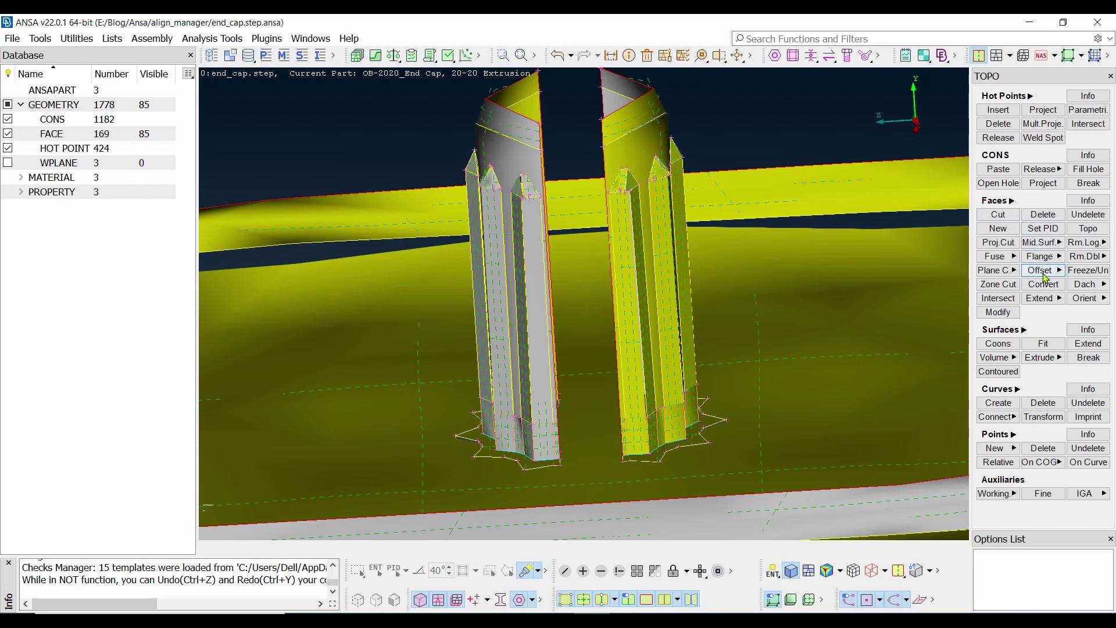